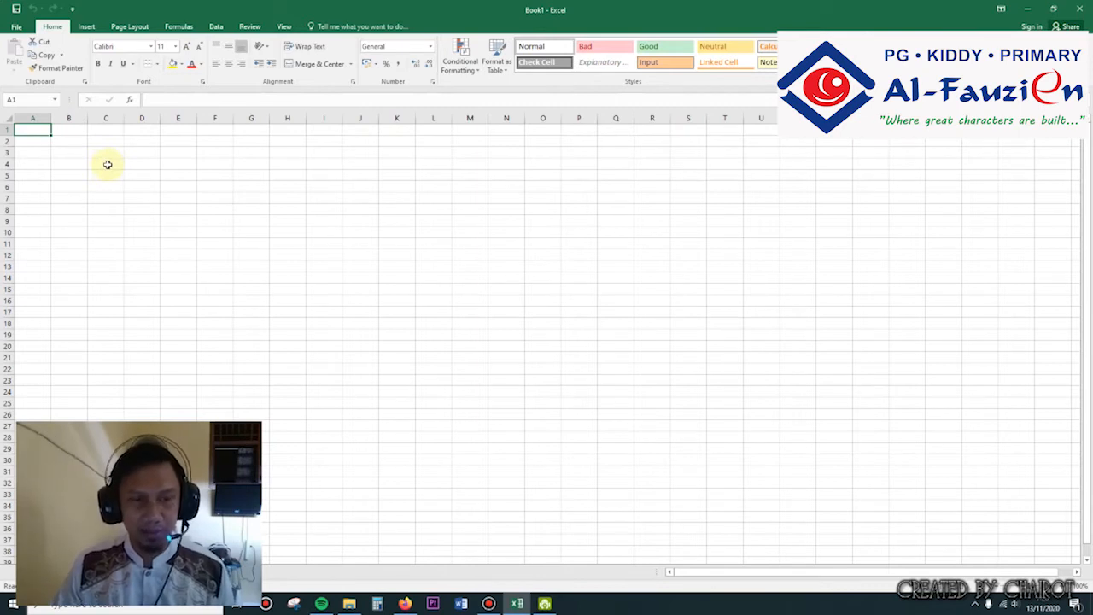
Enter the labels MAX, MIN and AVERAGE in cells B2 to B4
scroll(107, 164, "up", 10)
left_click(193, 185)
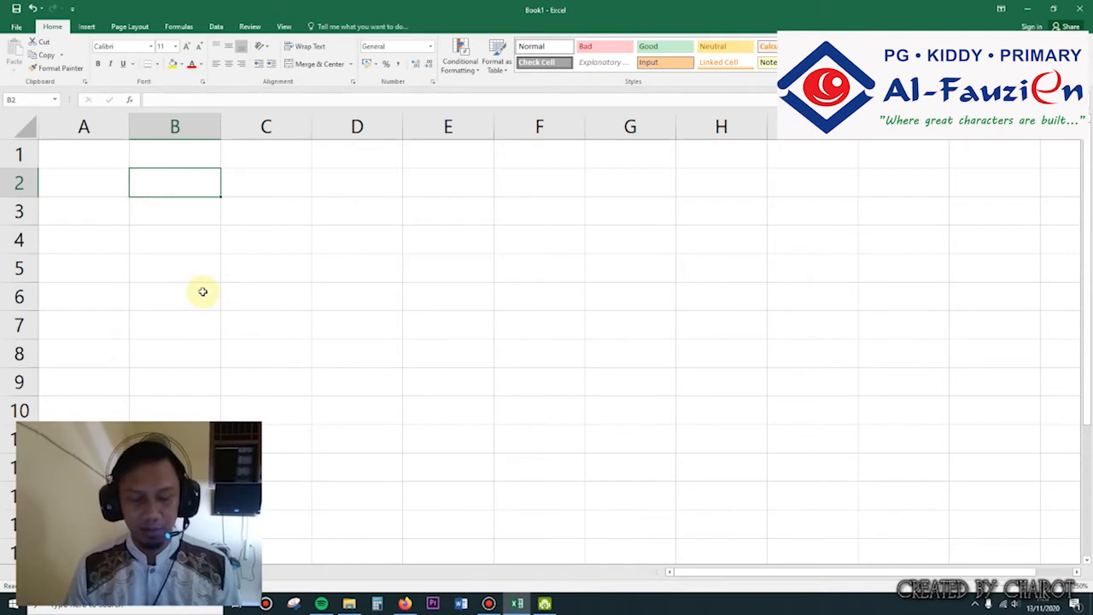
type("MAX")
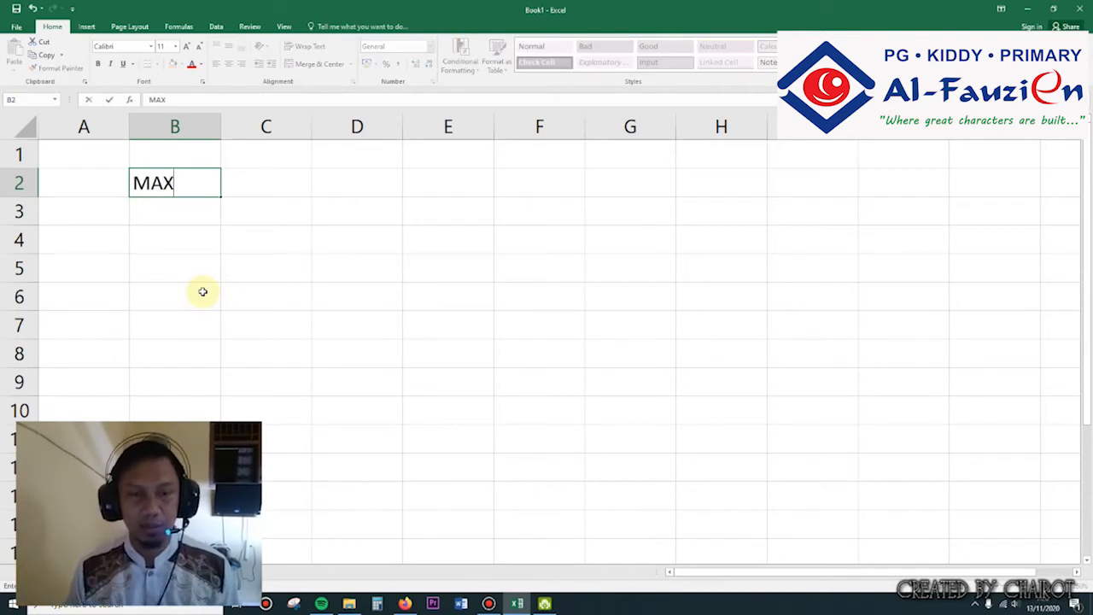
key("Return")
type("MIN")
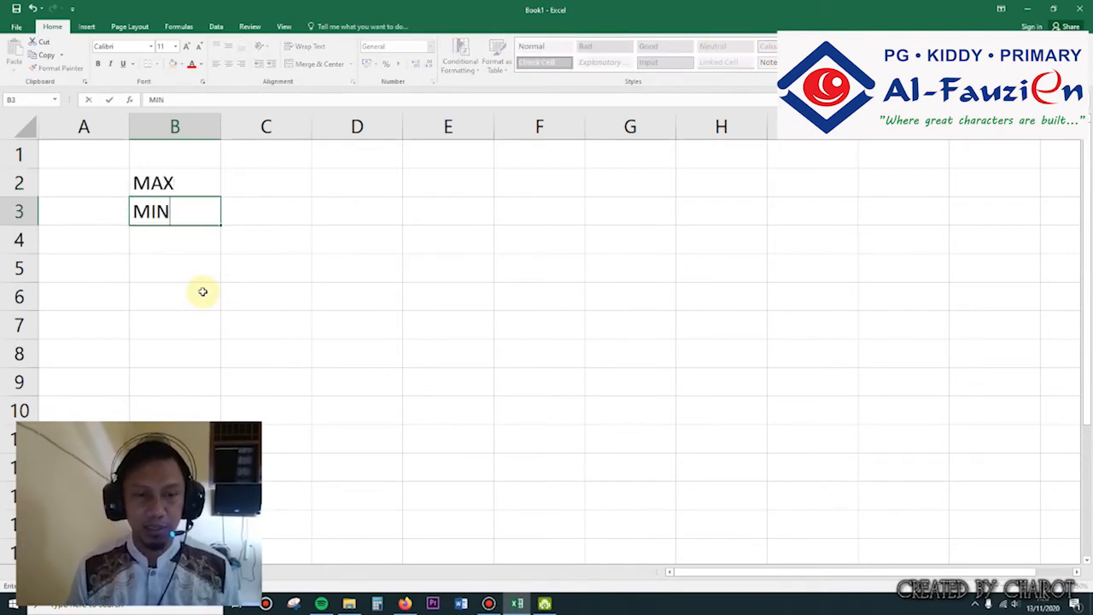
key("Return")
type("A")
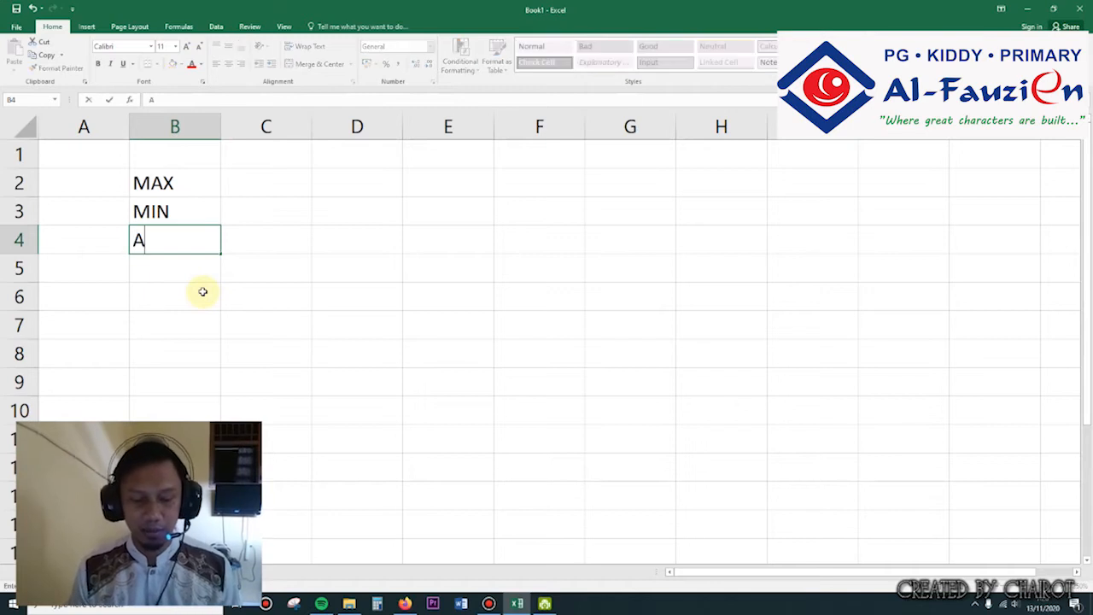
type("VERAGE")
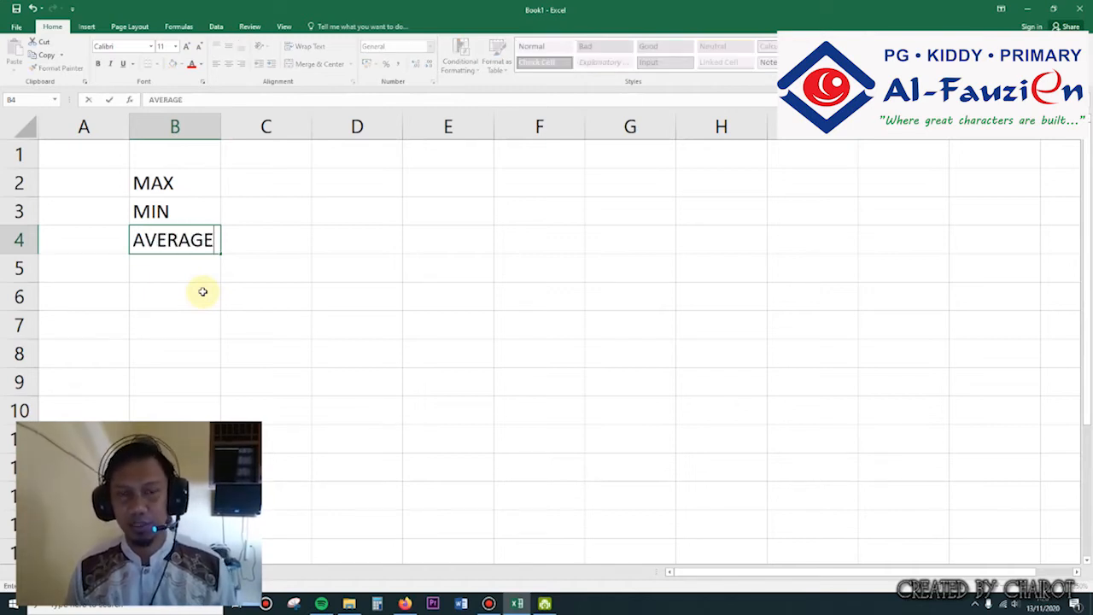
Merge and center C2:F2 and enter the description MENCARI DATA DENGAN NILAI TERTINGGI
left_click_drag(268, 189, 558, 183)
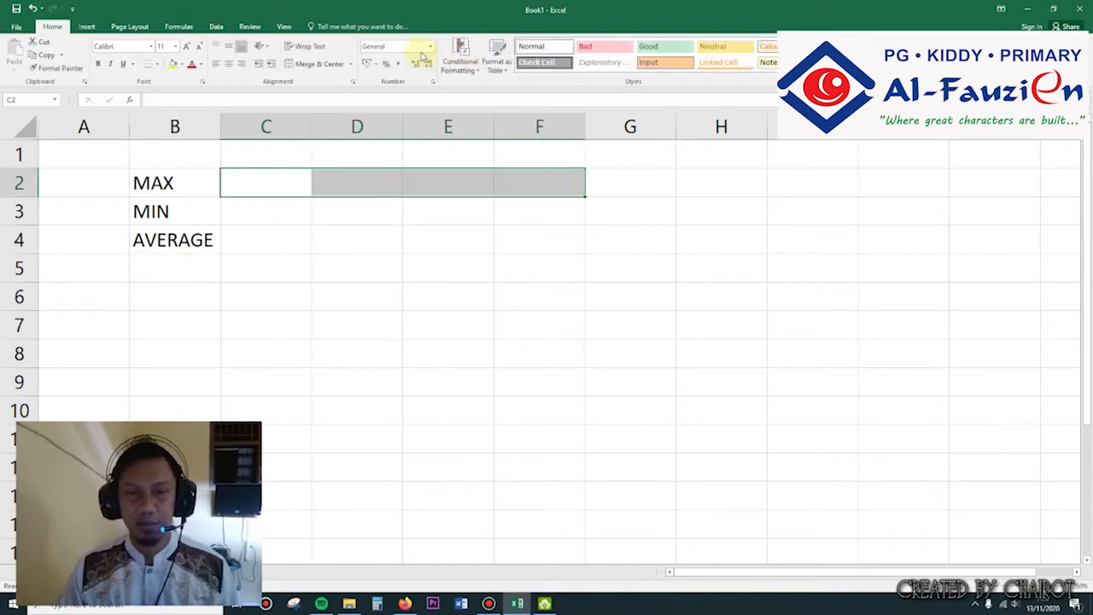
left_click(316, 64)
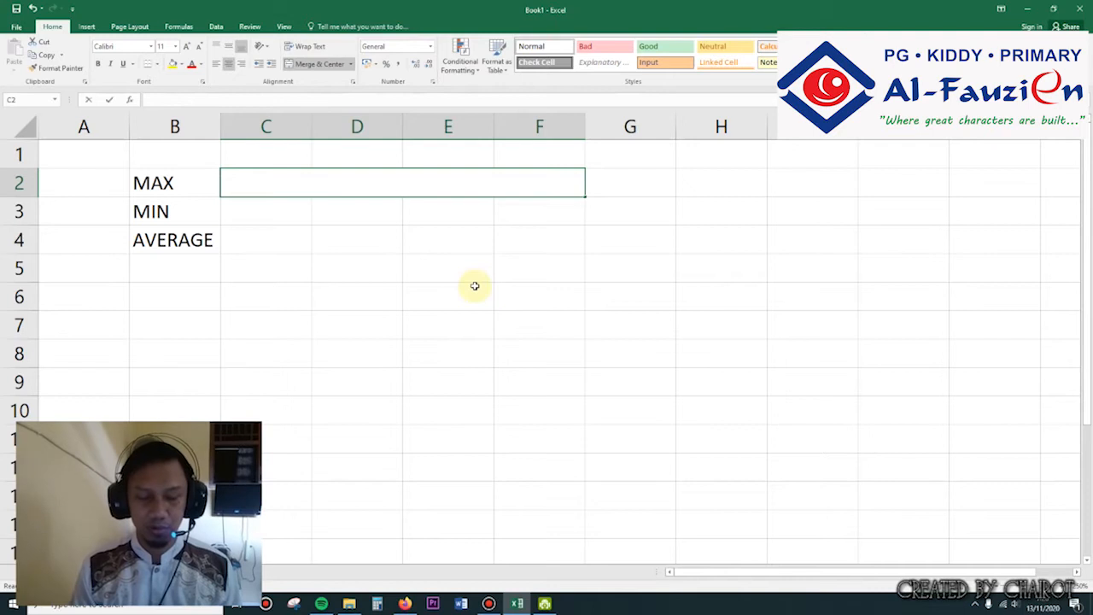
type("MENCARI DATA DENGAN NILAI TERTINGGI")
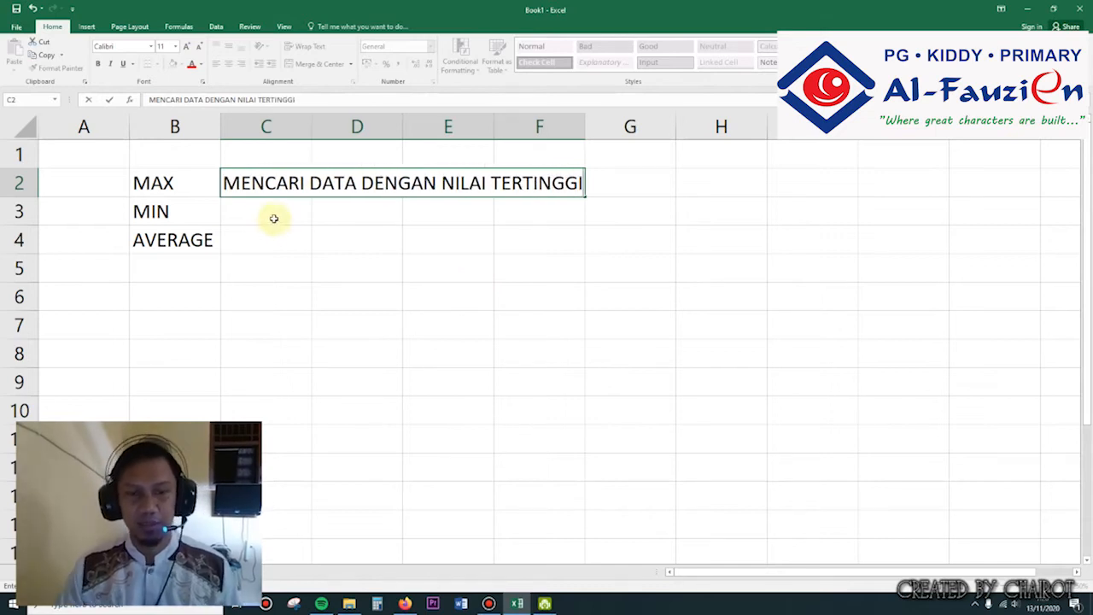
Copy the MAX description down to row 3 and change its last word to TERENDAH
left_click(548, 205)
left_click(581, 182)
left_click_drag(584, 197, 532, 214)
left_click(532, 214)
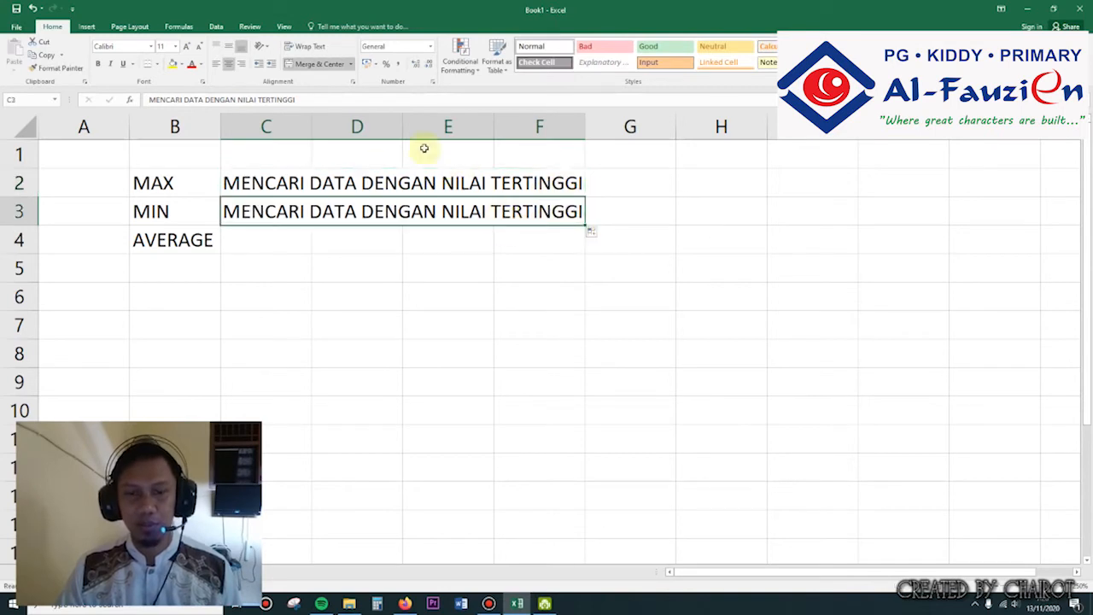
left_click(301, 102)
key("BackSpace")
key("BackSpace")
key("BackSpace")
key("BackSpace")
key("BackSpace")
key("BackSpace")
type("ENDAH")
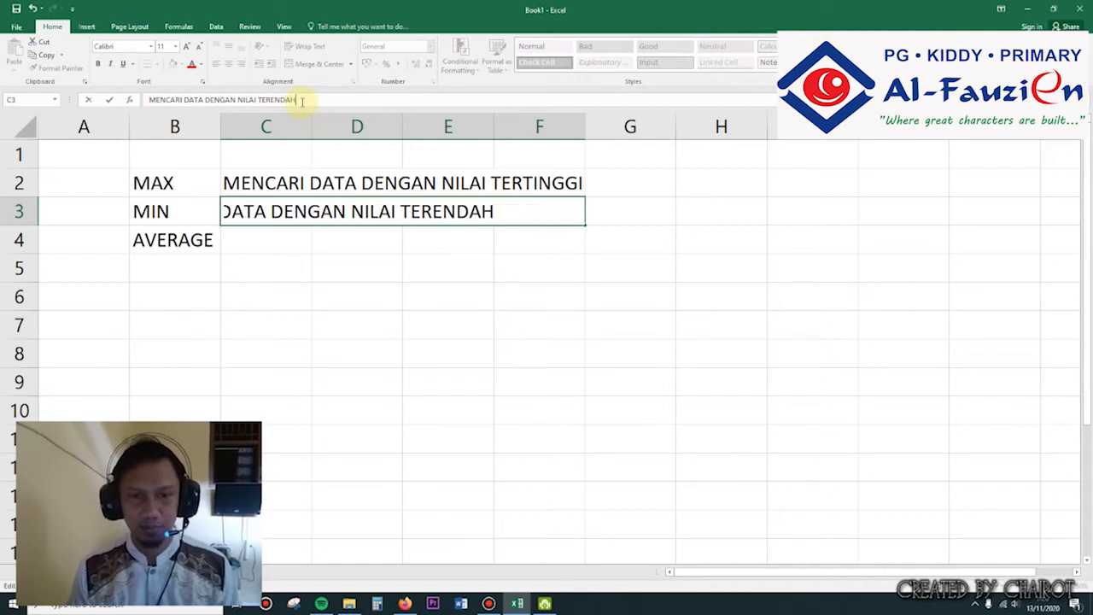
left_click(299, 238)
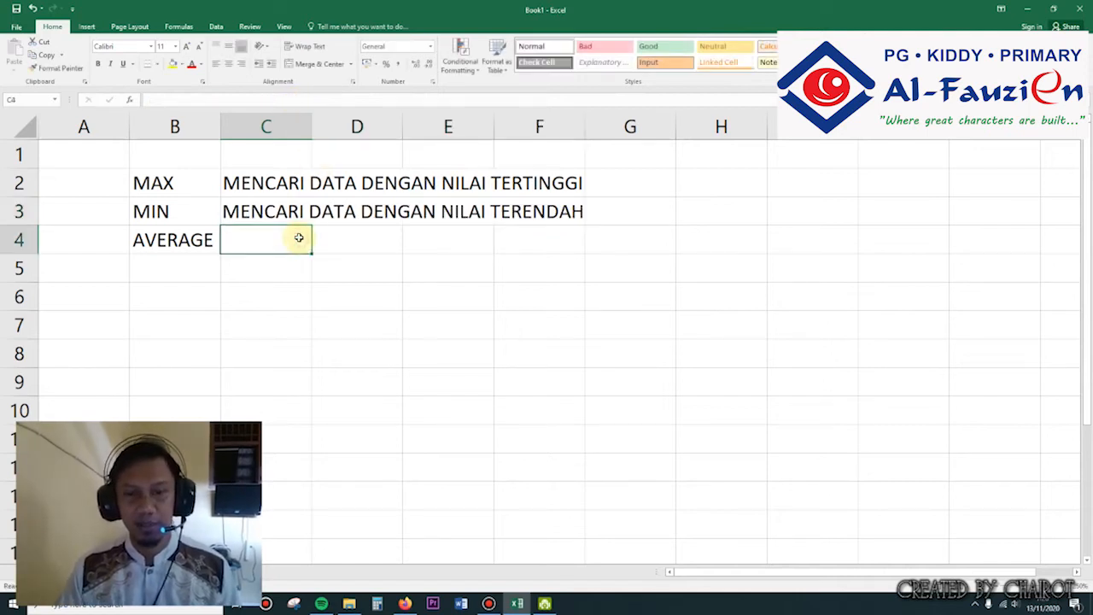
Fill the merged MIN description from row 3 down into the AVERAGE row
left_click_drag(268, 237, 496, 240)
left_click(493, 270)
left_click(576, 220)
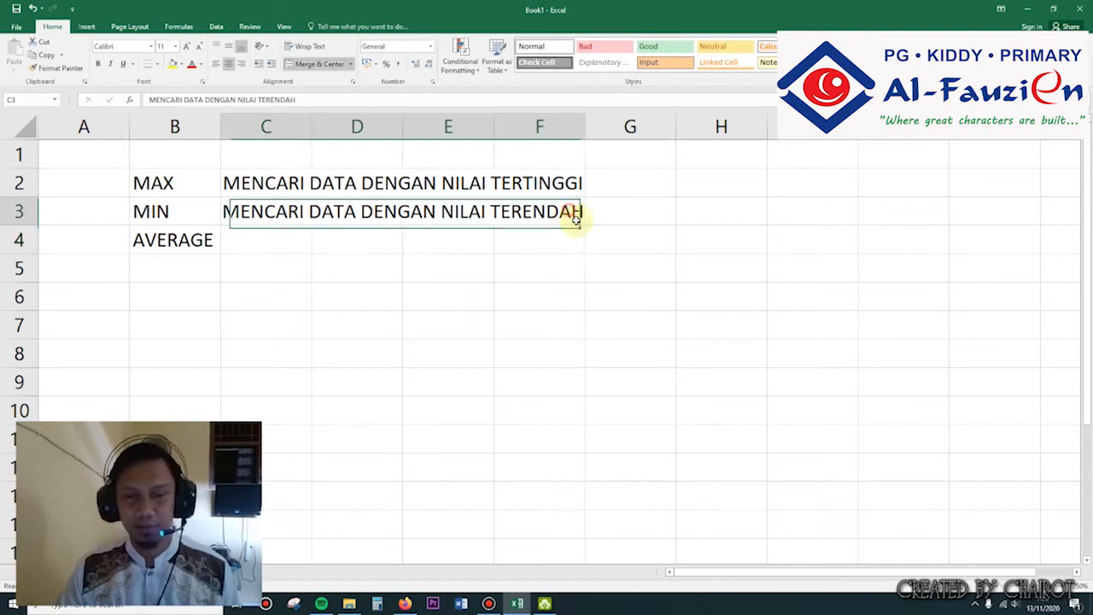
left_click_drag(578, 222, 584, 253)
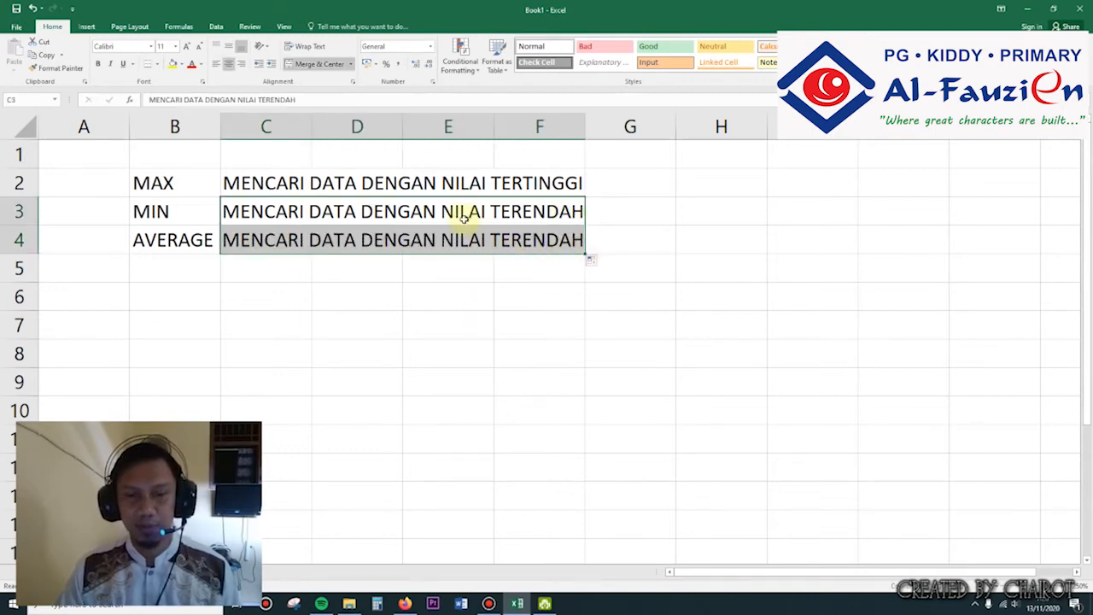
double_click(277, 100)
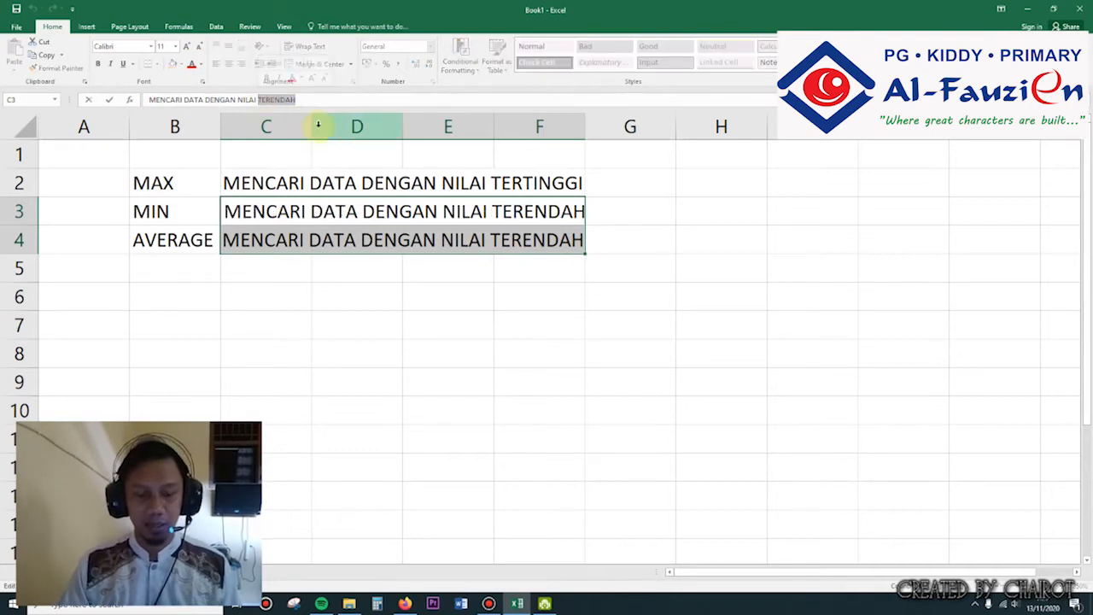
type("RATA-RATA")
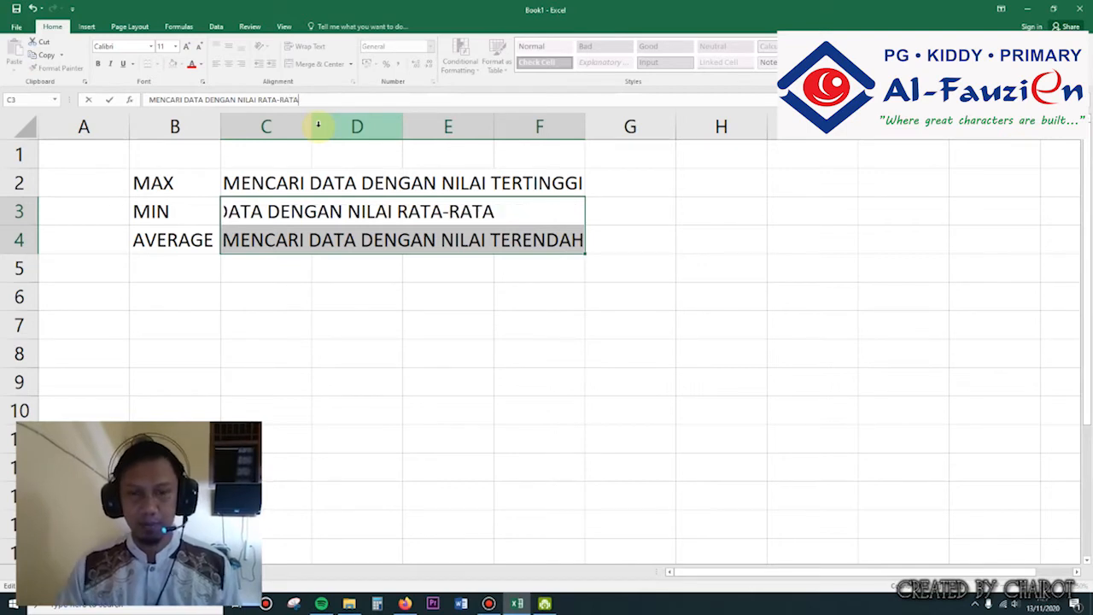
key("ctrl+z")
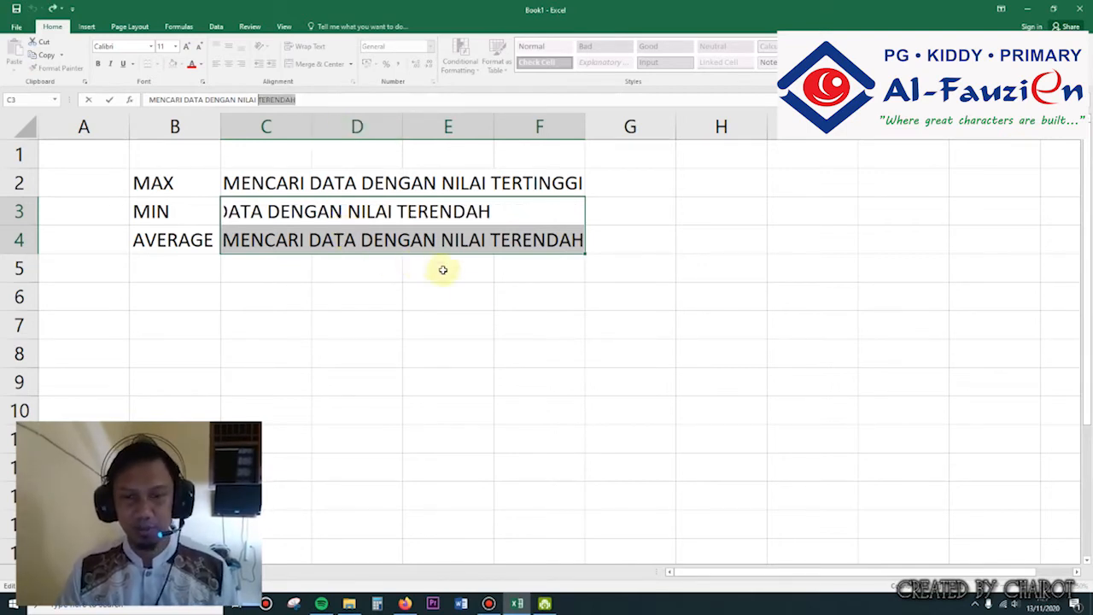
left_click(476, 291)
Replace the last word of the AVERAGE description in C4 with RATA-RATA
left_click(513, 240)
left_click_drag(298, 101, 260, 101)
type("RATA-RATA")
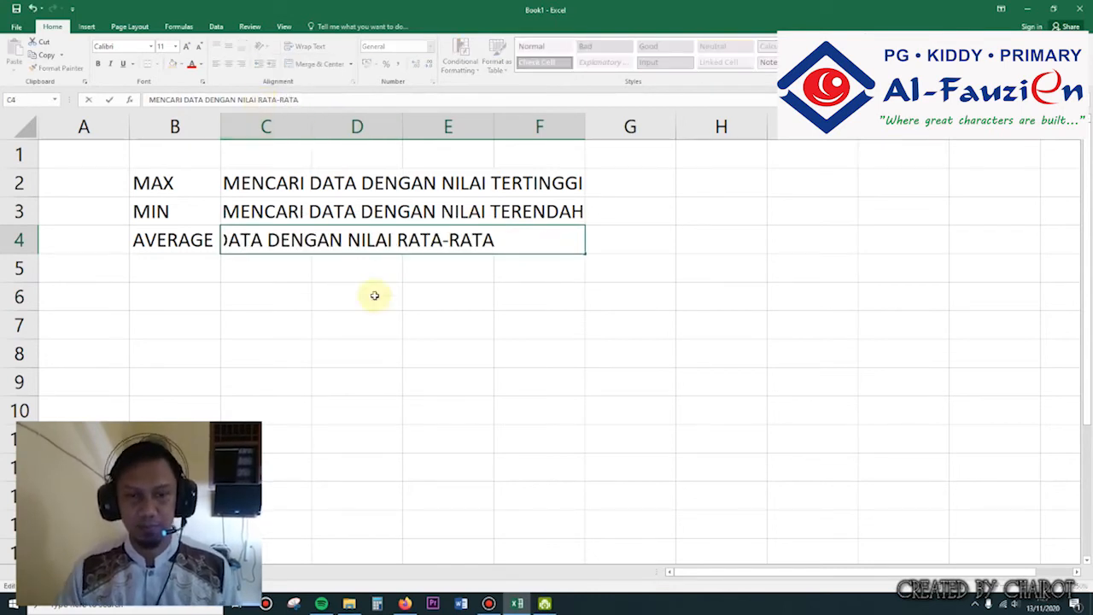
left_click(407, 291)
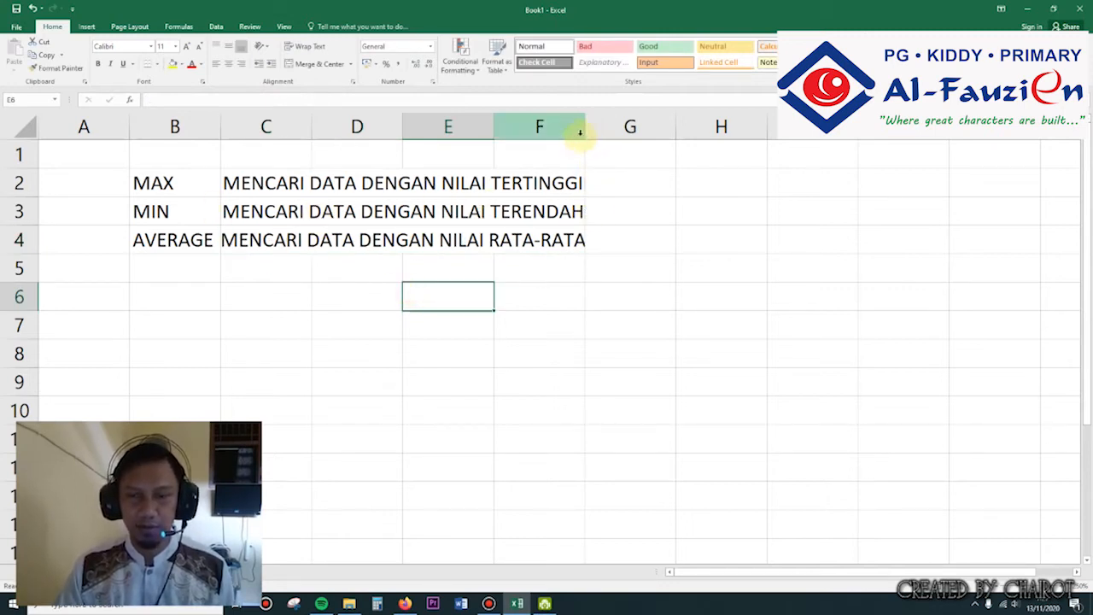
Widen column F slightly and apply all borders to the table B2:F4
left_click_drag(586, 129, 605, 129)
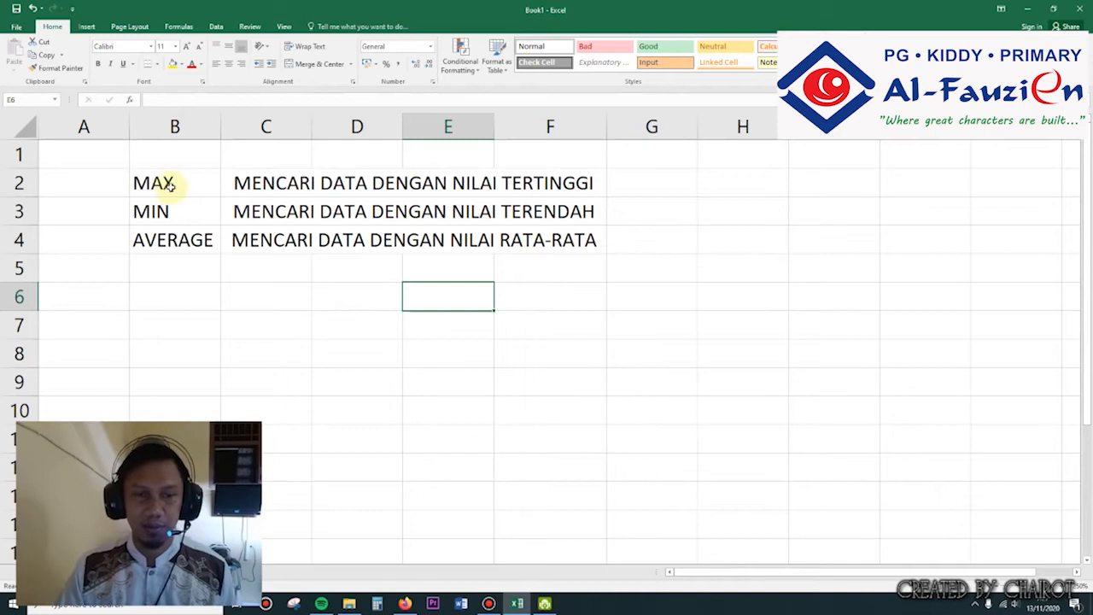
left_click_drag(170, 181, 437, 234)
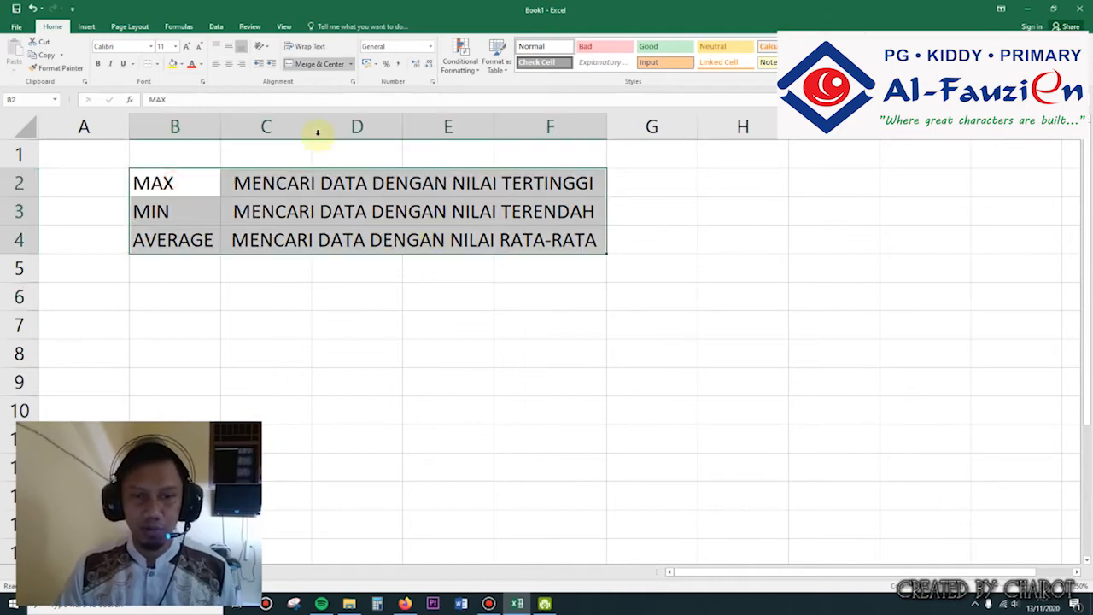
left_click(158, 66)
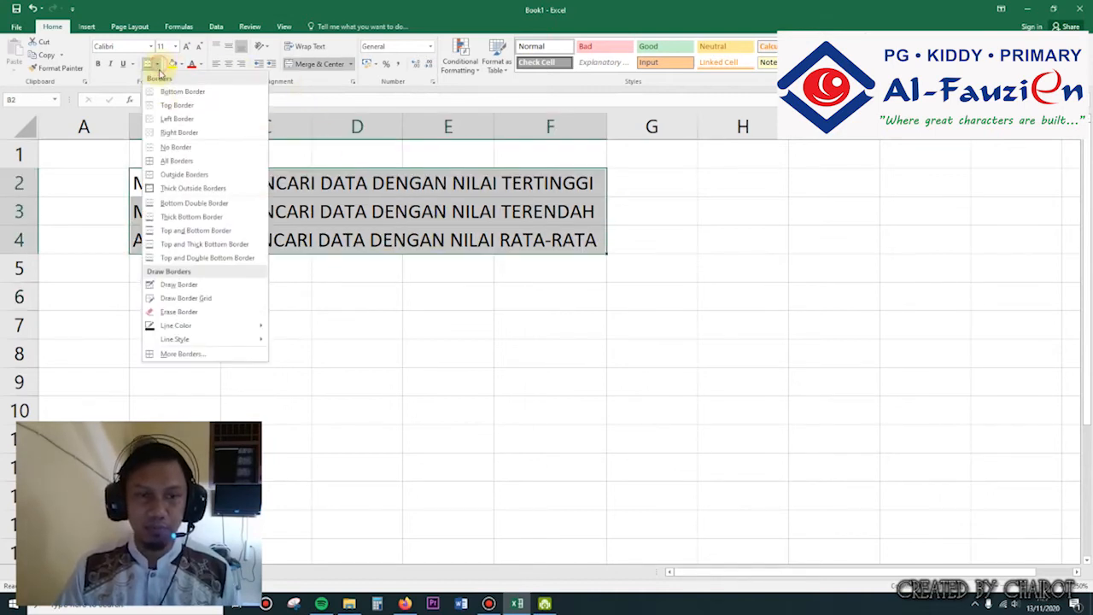
left_click(177, 161)
left_click(452, 310)
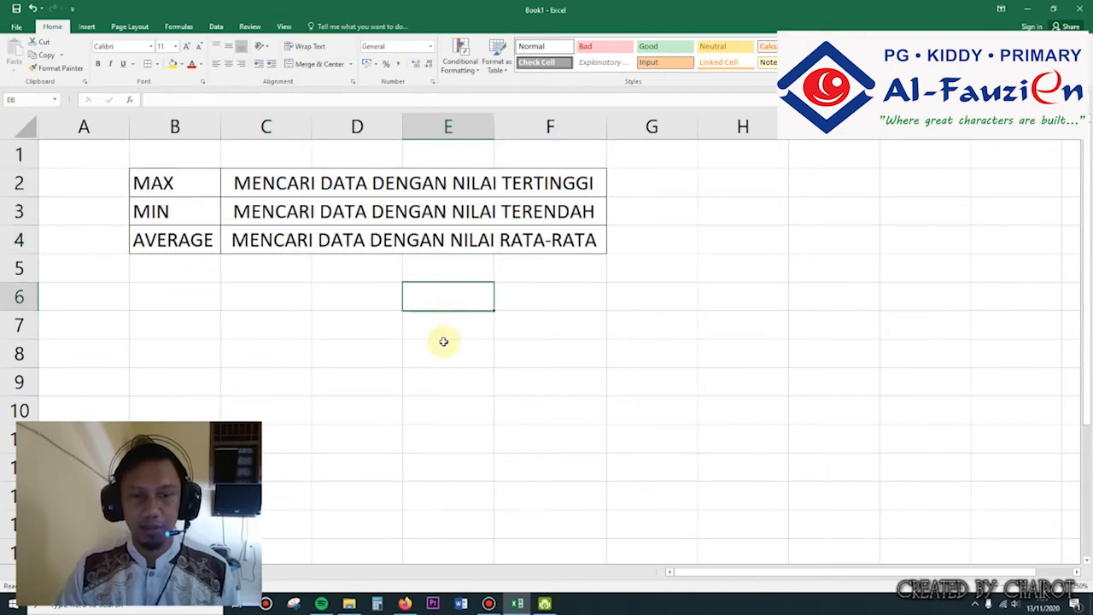
Apply the Good, Neutral and Input cell styles to the MAX, MIN and AVERAGE rows and make their labels bold black
left_click_drag(193, 185, 455, 183)
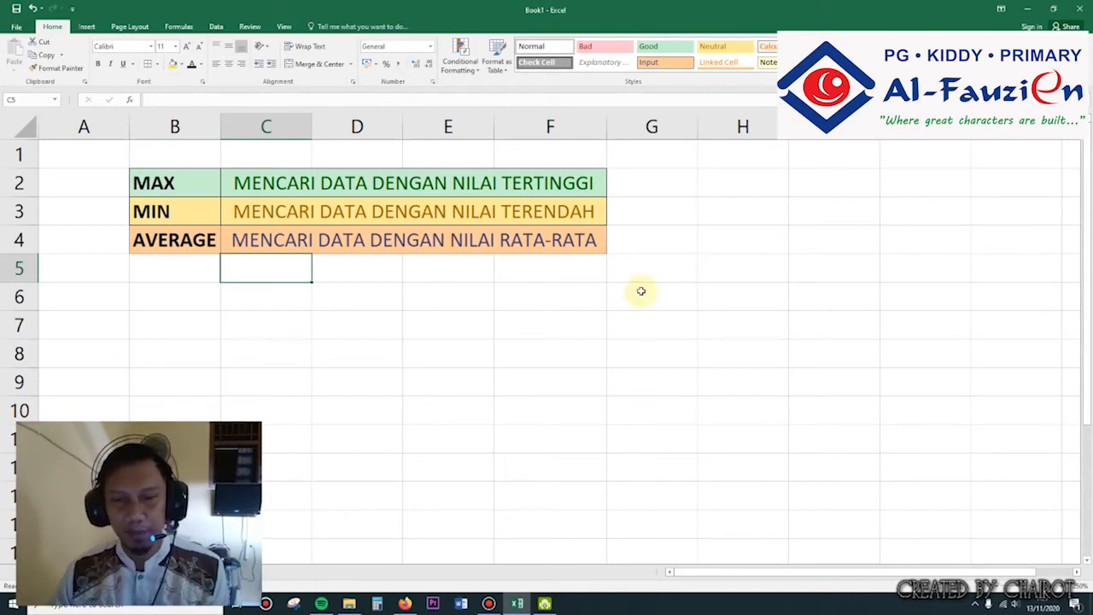
Create a NO and NILAI table in G6:H10 with numbers 1 to 4 and scores 85, 74, 76, 90, and center its contents
left_click_drag(671, 299, 737, 445)
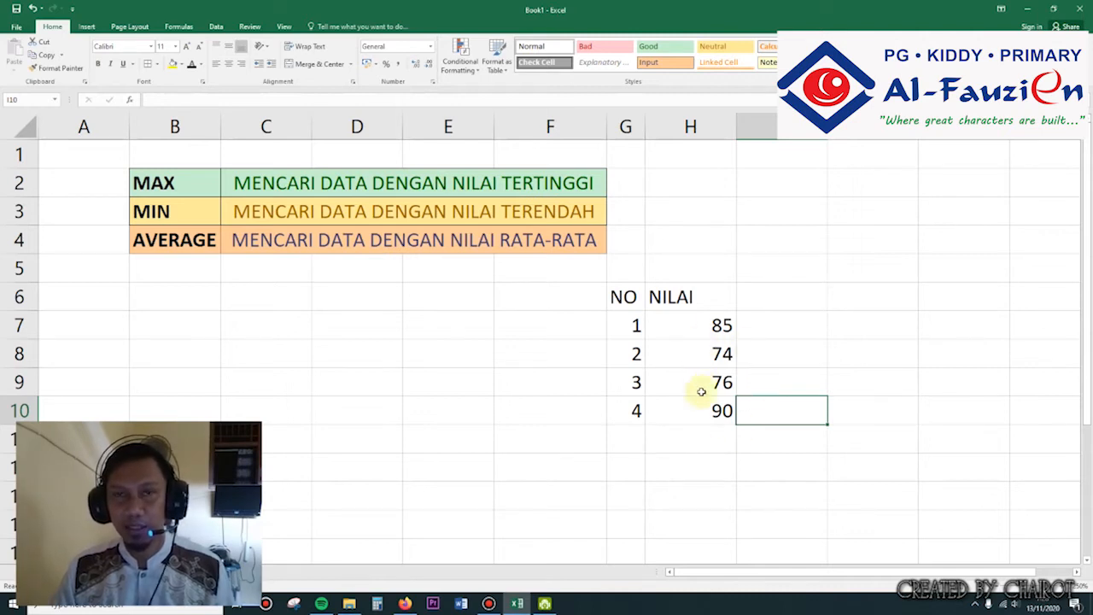
mouse_move(638, 309)
left_mouse_down()
mouse_move(651, 373)
mouse_move(690, 420)
left_mouse_up()
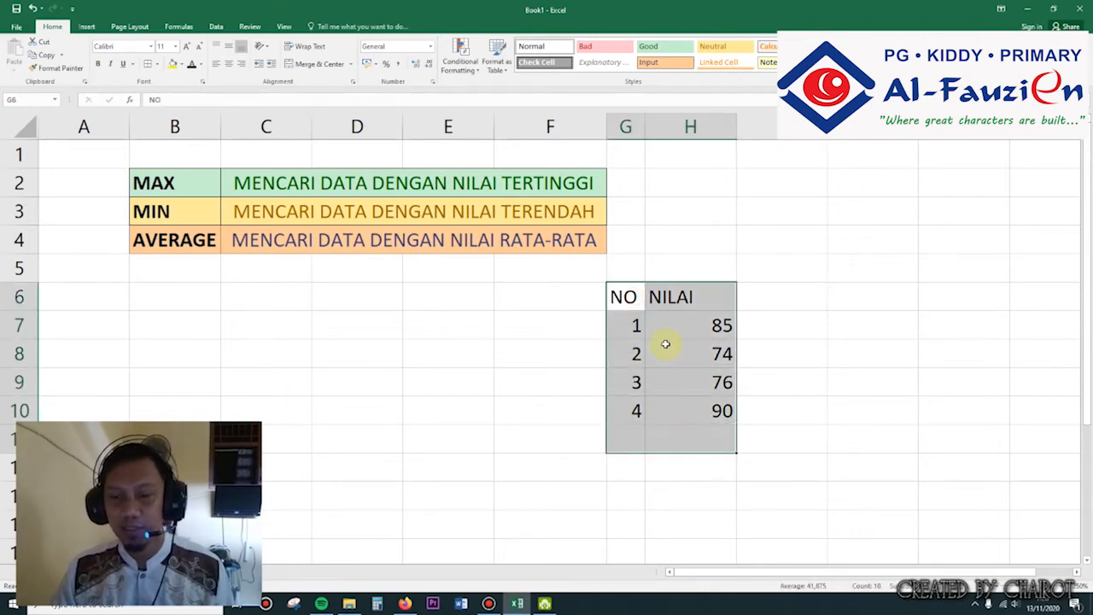
left_click(673, 395)
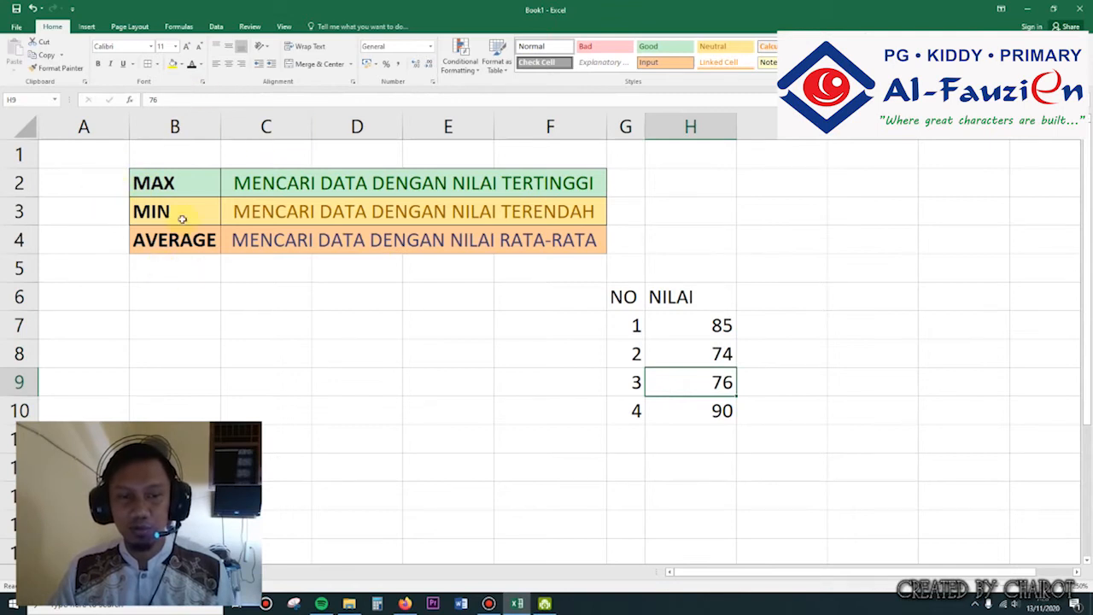
mouse_move(640, 299)
left_mouse_down()
mouse_move(691, 427)
mouse_move(695, 409)
left_mouse_up()
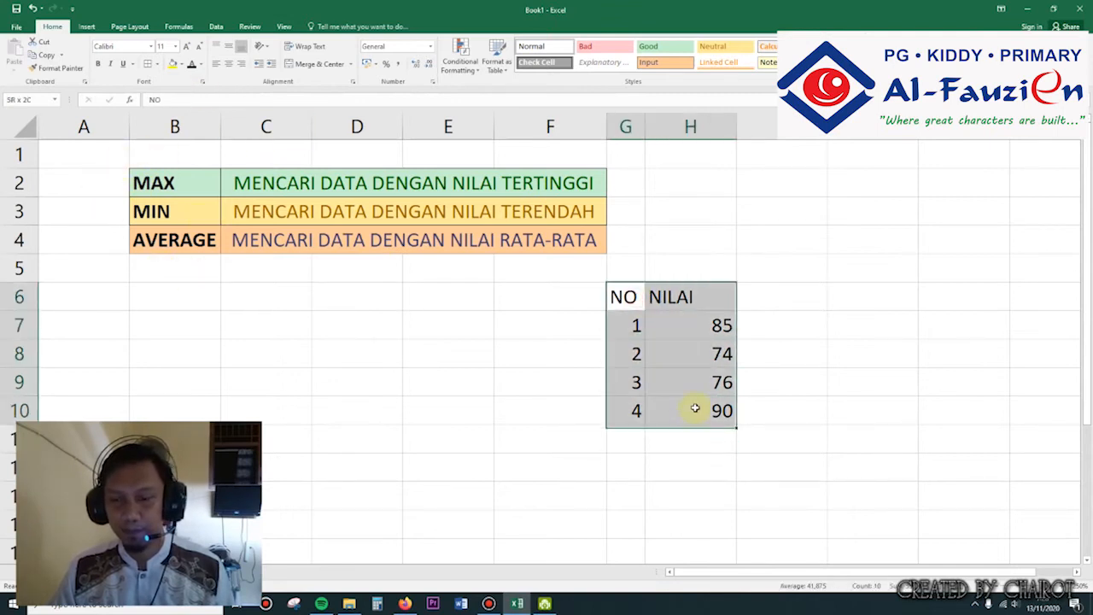
left_click(228, 64)
left_click(764, 323)
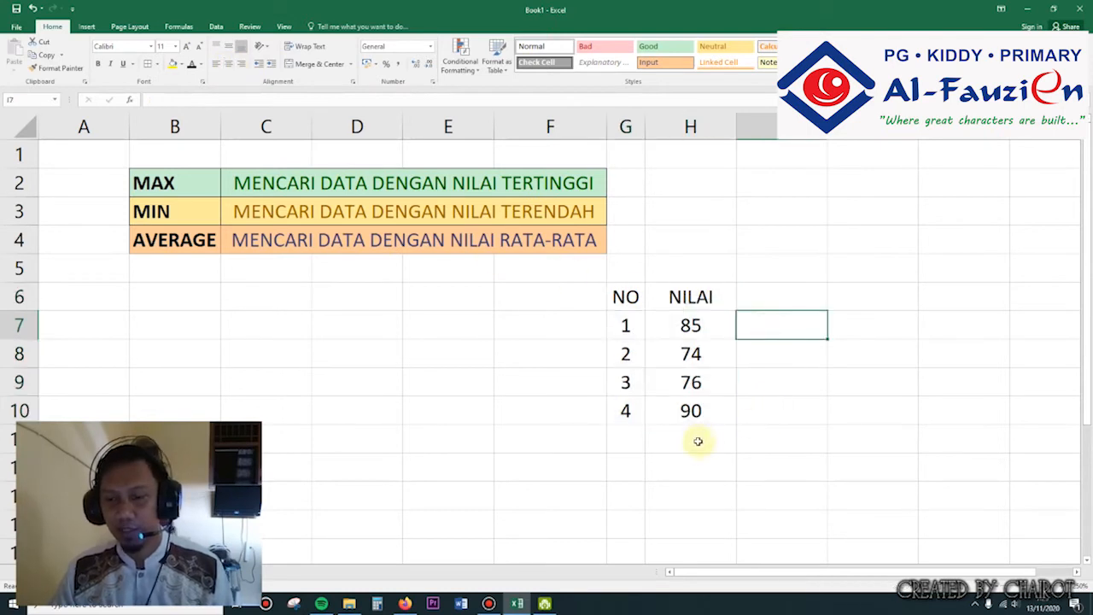
Enter the labels NILAI MAX, NILAI MIN and NILAI RATA-RATA in cells I8 to I10
left_click(806, 361)
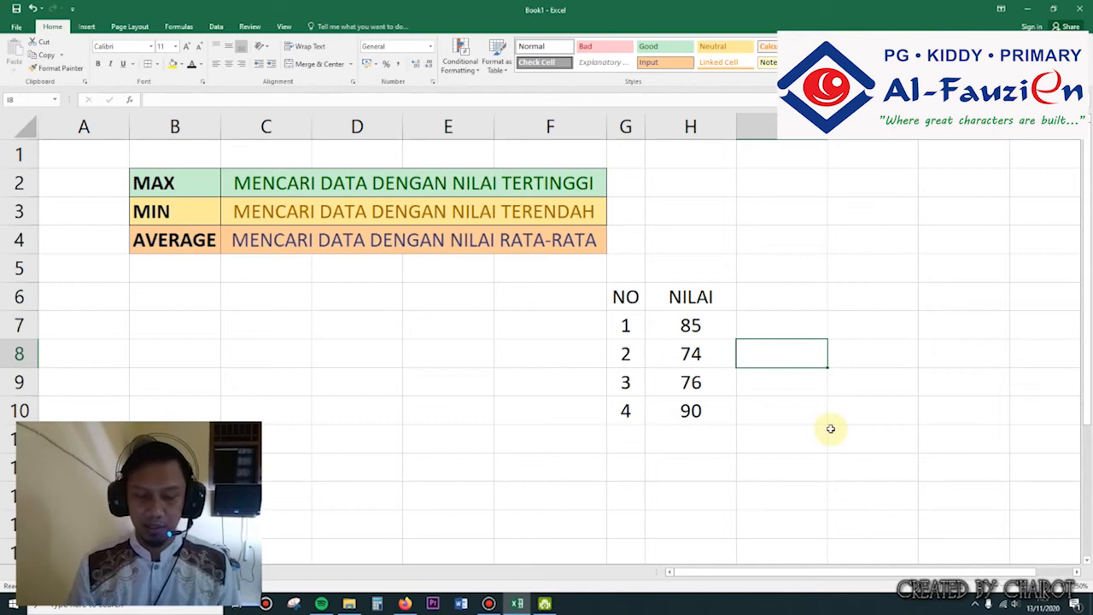
type("NILAI MAX")
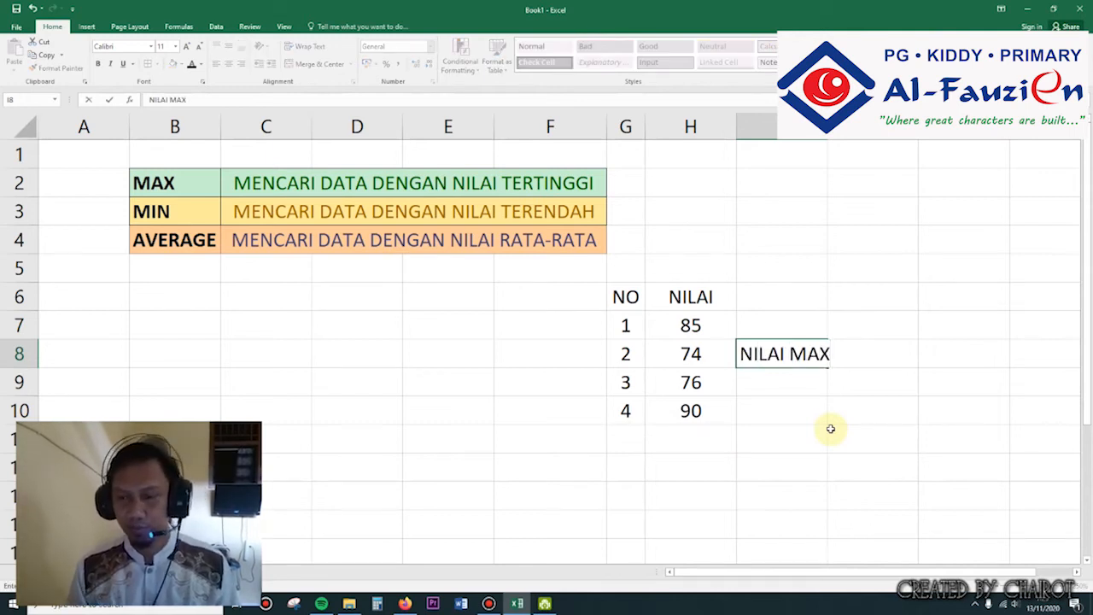
key("Return")
type("NILAI MIN")
key("Return")
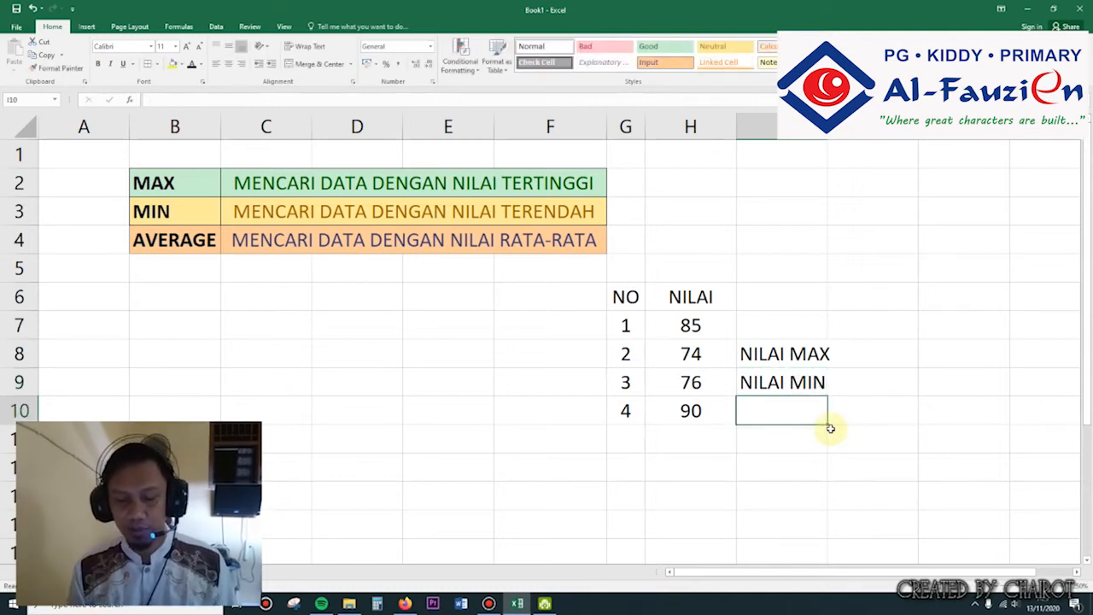
type("NILAI RATA-RATA")
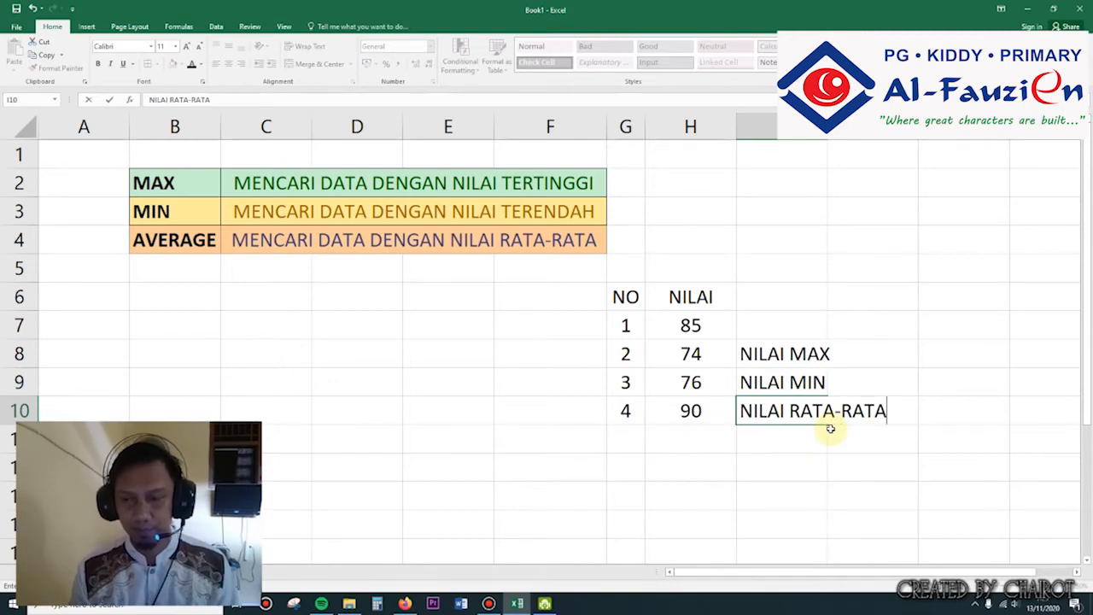
left_click(802, 182)
Autofit column I to its labels and apply all borders to I8:J10
double_click(827, 128)
left_click(940, 355)
left_click(791, 351)
left_click_drag(795, 379, 932, 408)
left_click(157, 68)
Enter the formula =MAX(H7:H10) in J8 beside NILAI MAX to find the highest score
left_click(935, 356)
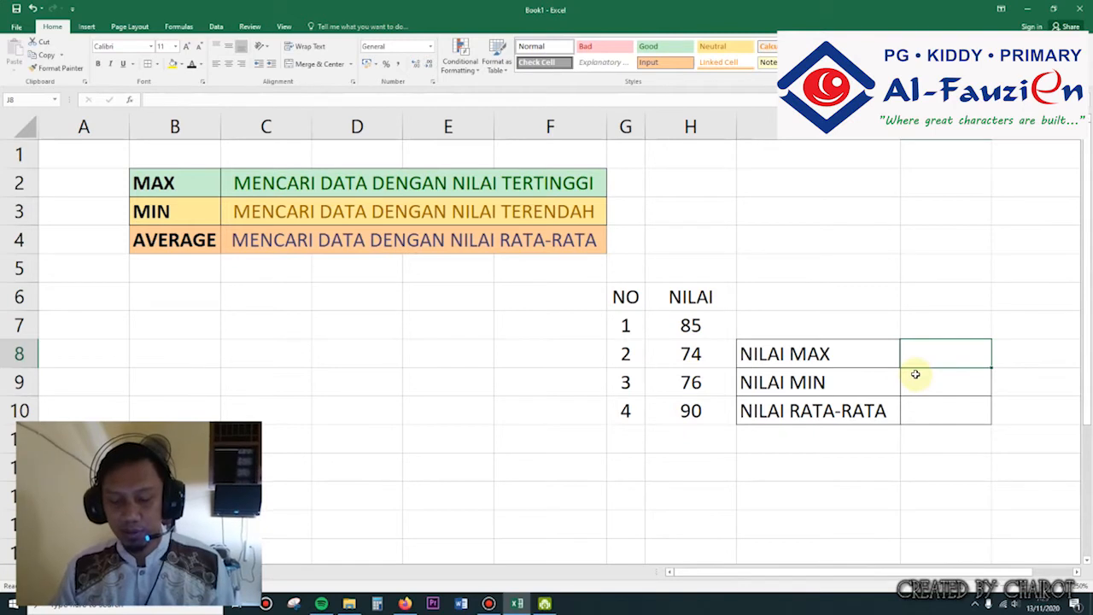
type("=MA")
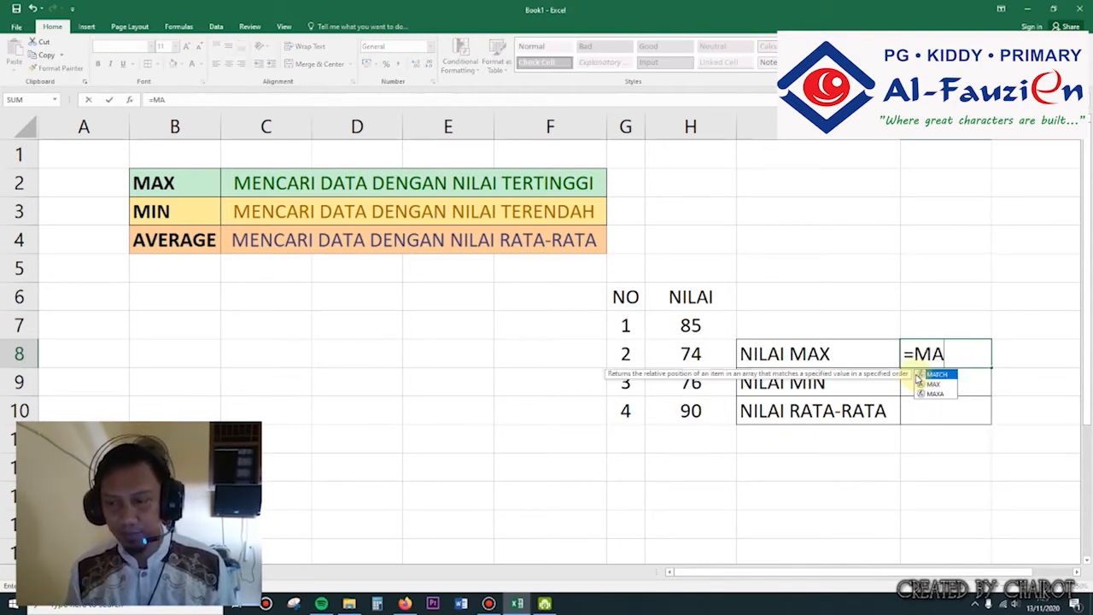
type("X")
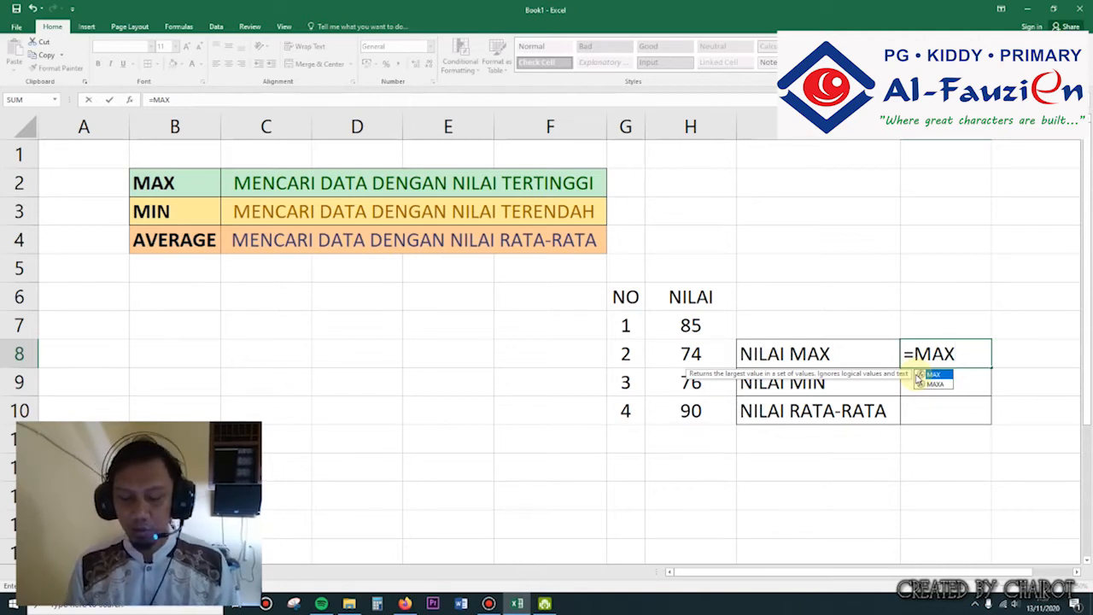
type("(")
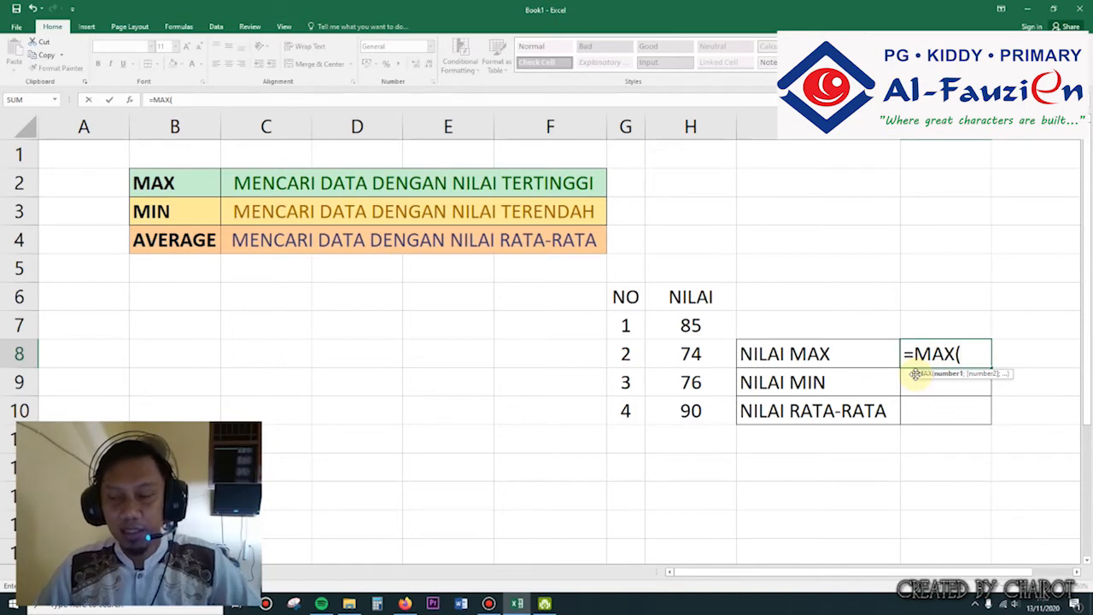
left_click(693, 326)
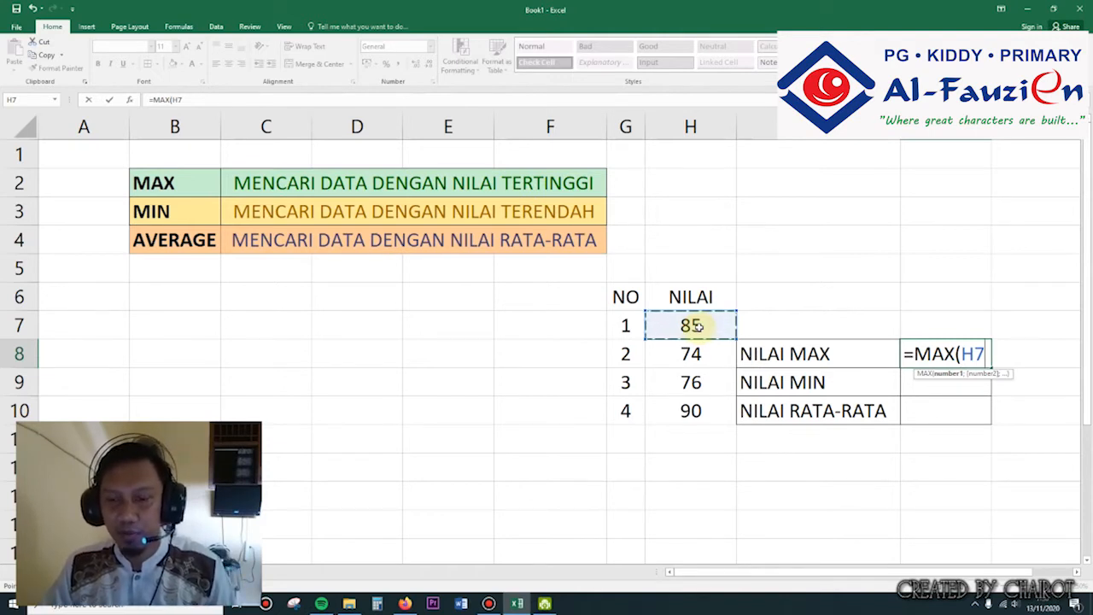
left_click_drag(693, 326, 700, 412)
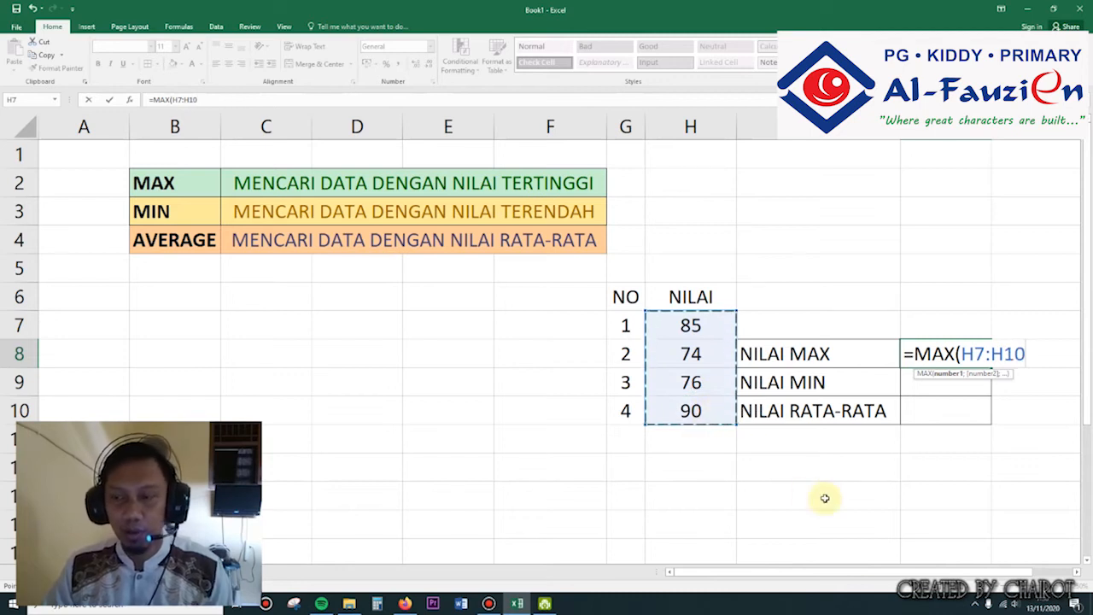
type(")")
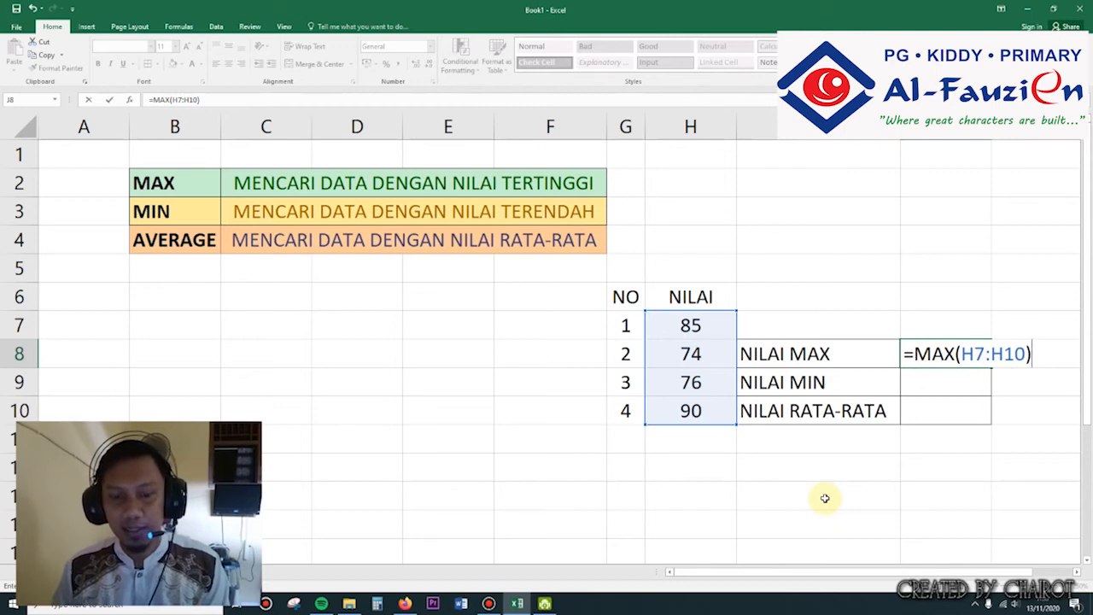
key("Return")
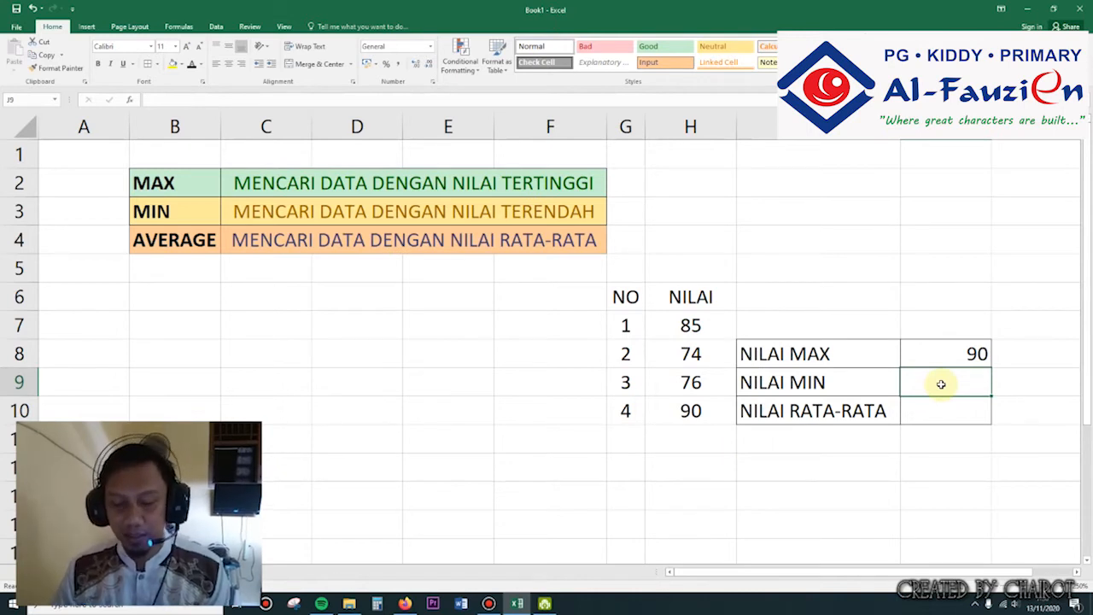
Enter the formula =MIN(H7:H10) in J9 beside NILAI MIN to find the lowest score
type("=")
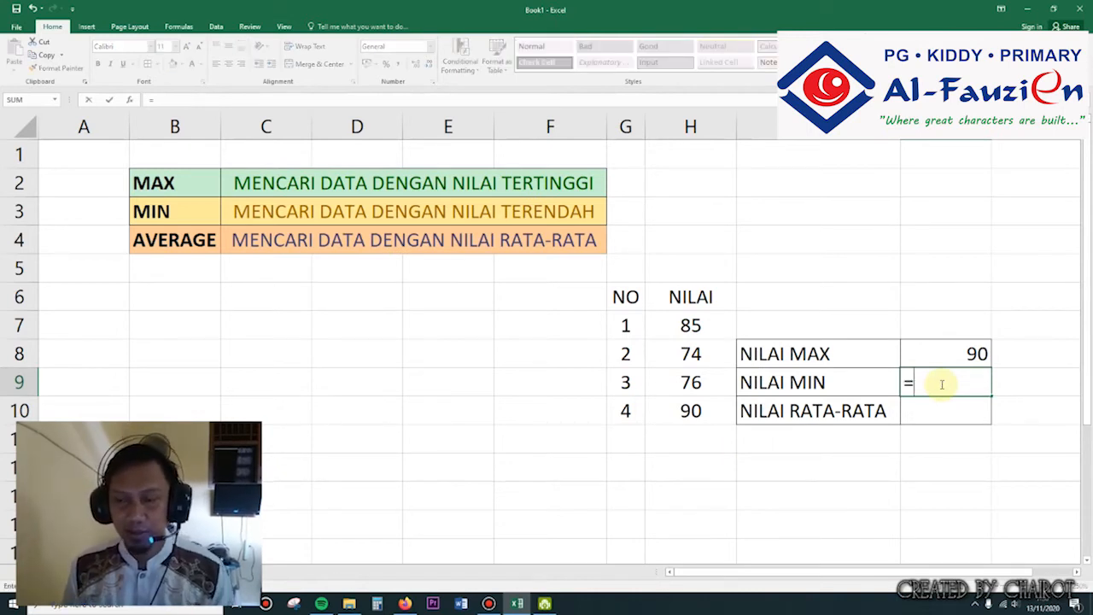
type("MIN")
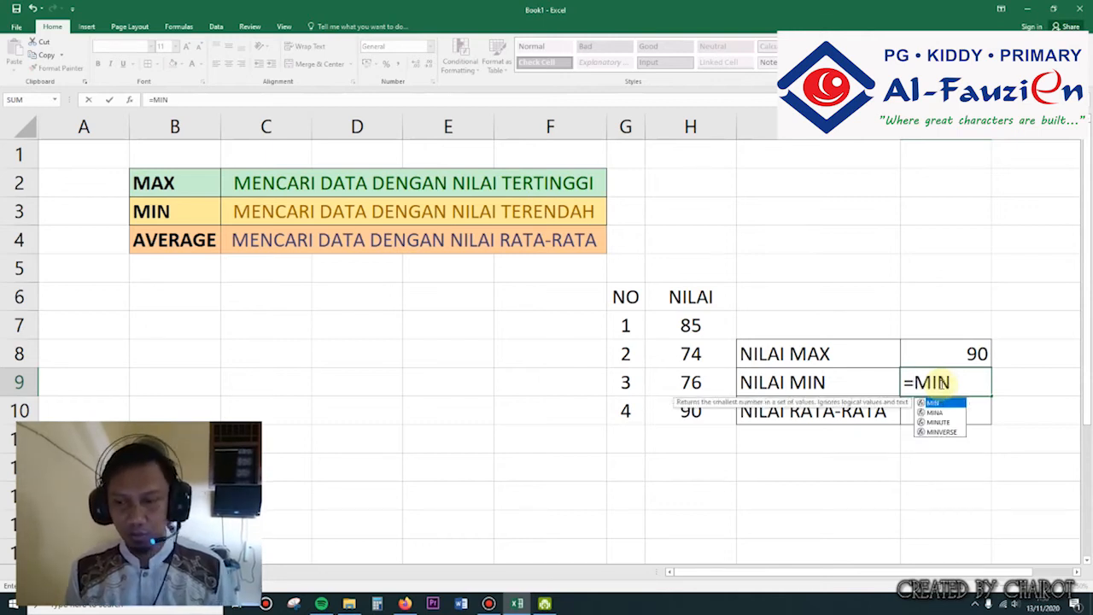
type("(")
left_click_drag(690, 326, 691, 410)
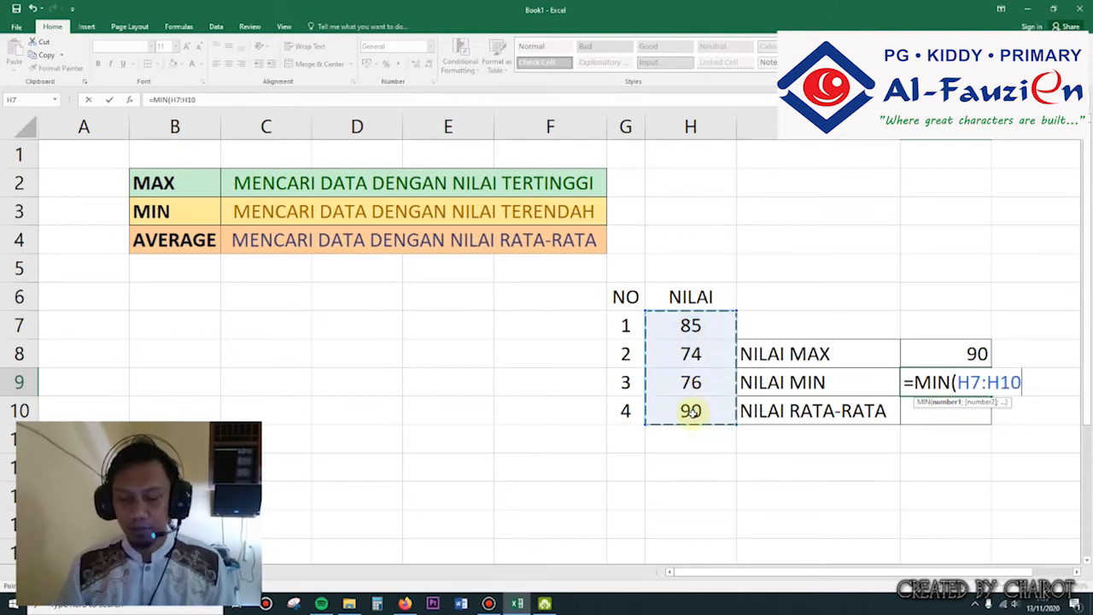
type(")")
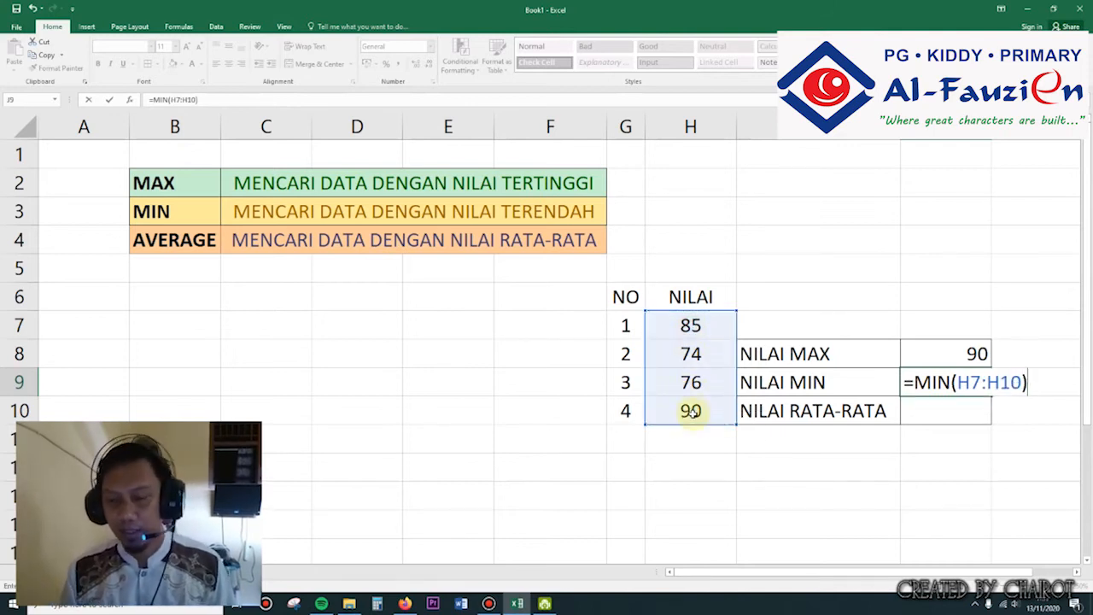
key("Return")
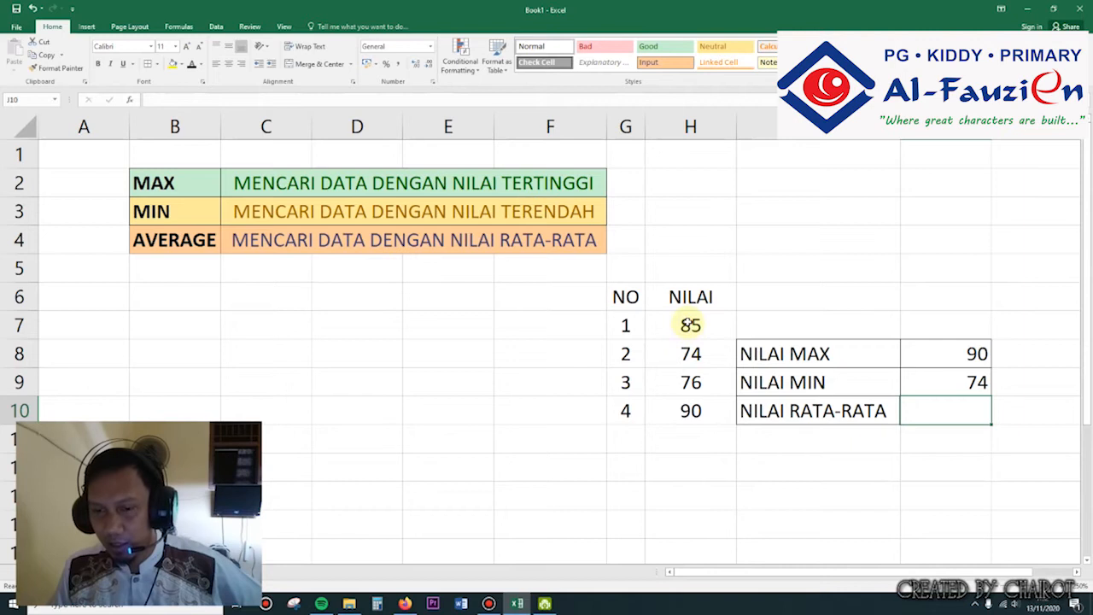
Review the scores in H7:H10 and their numbering in G7:G10 as the basis for the average
left_click_drag(690, 324, 693, 410)
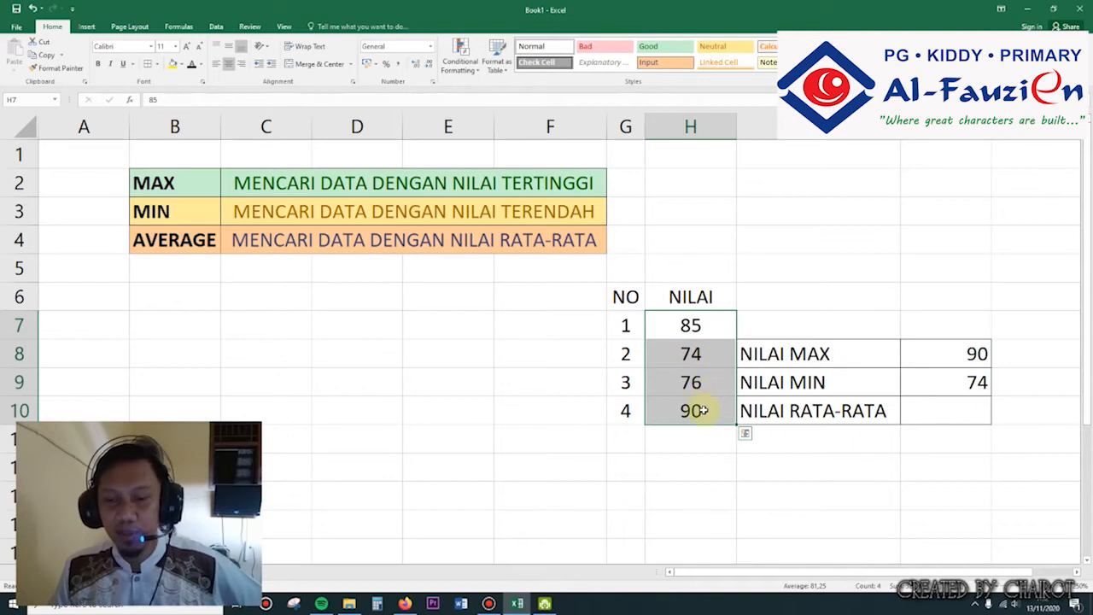
left_click(620, 421)
left_click_drag(619, 421, 624, 321)
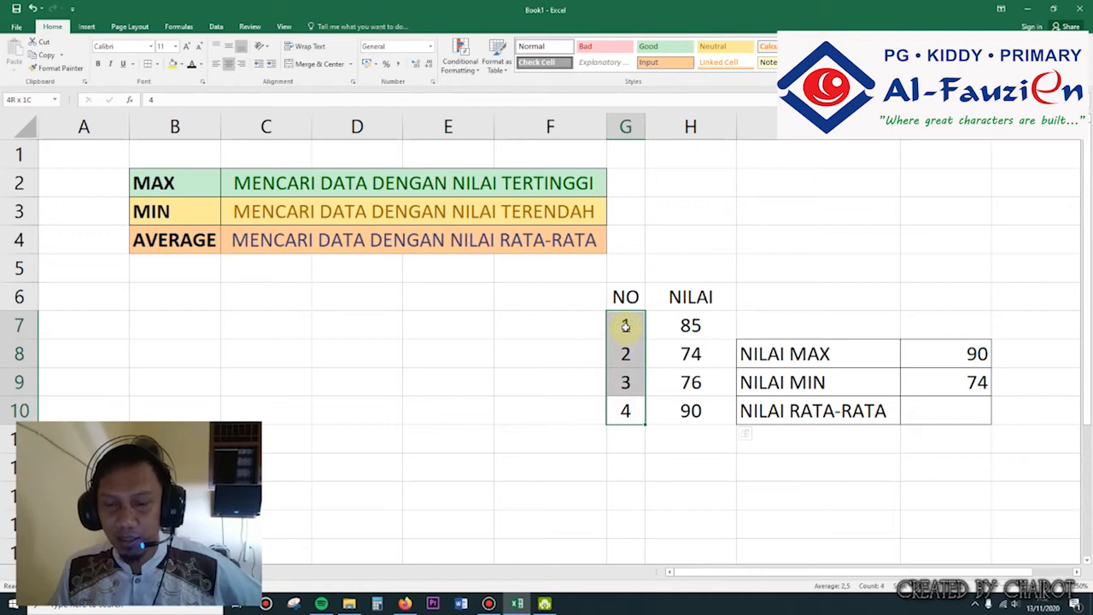
left_click(673, 410)
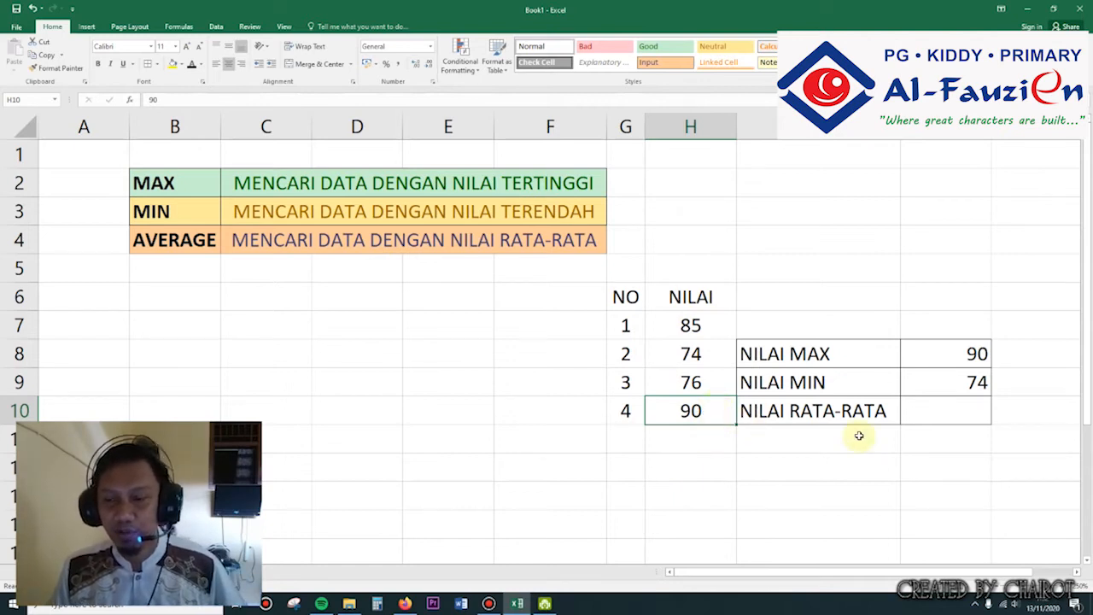
Enter the formula =AVERAGE(H7:H10) in J10 beside NILAI RATA-RATA to calculate the mean score
left_click(954, 416)
type("=")
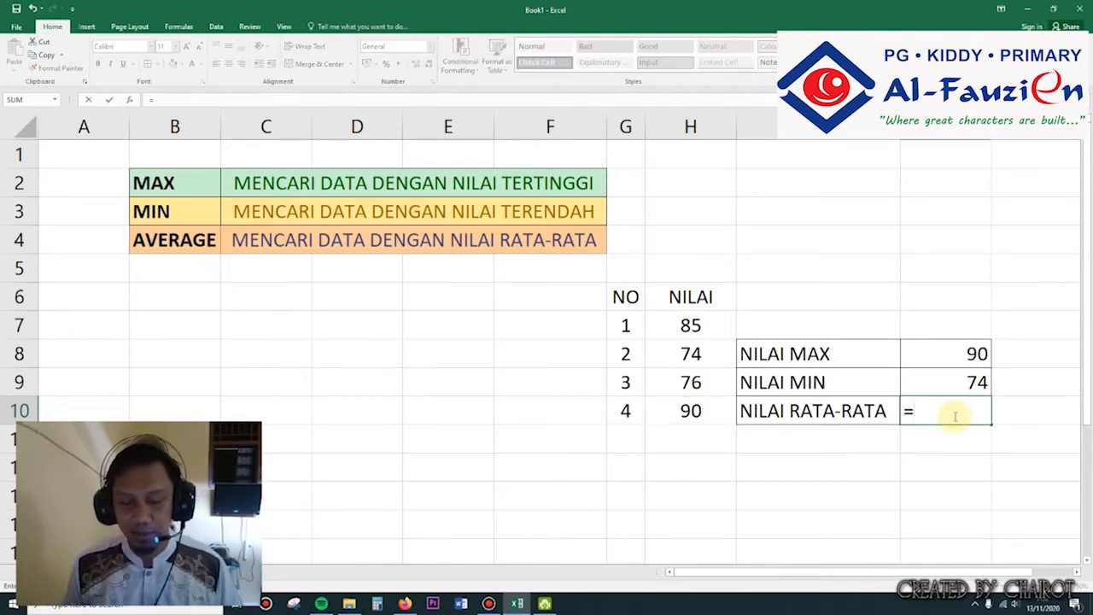
type("AV")
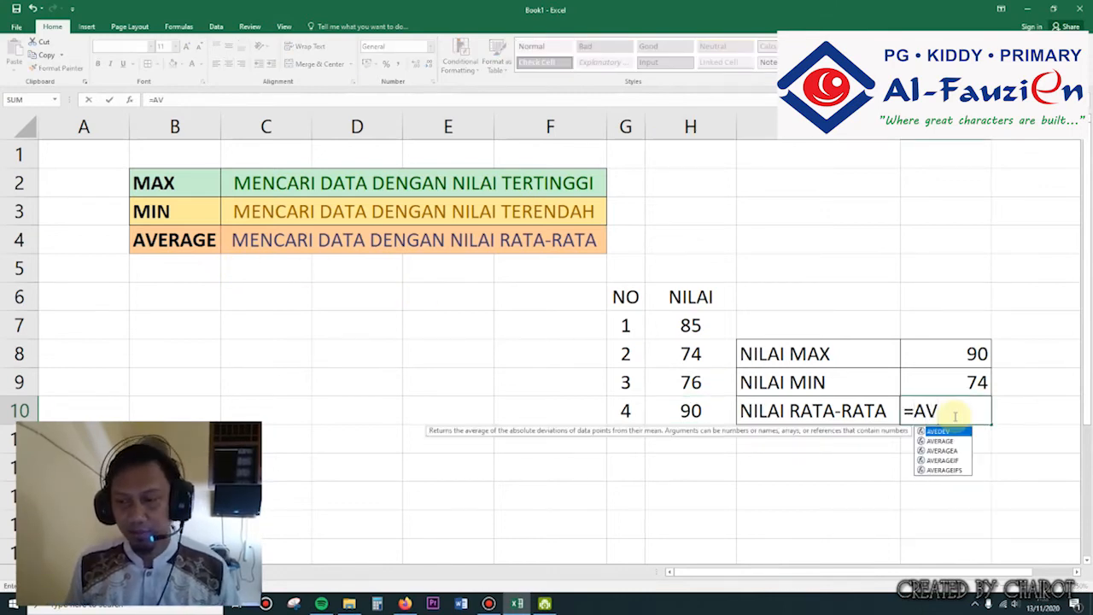
type("E")
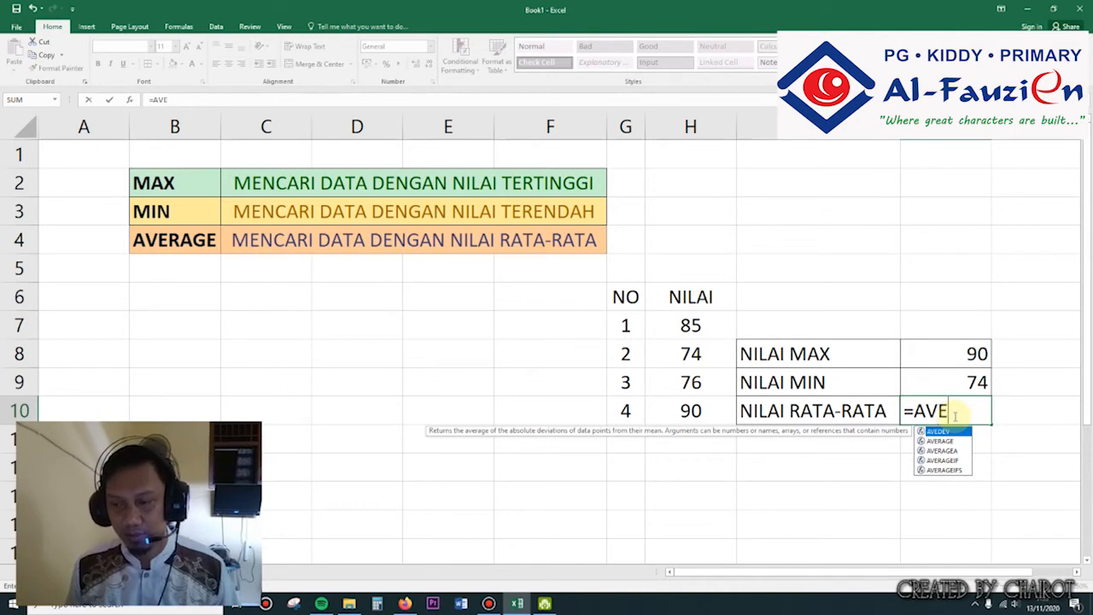
type("RAGE")
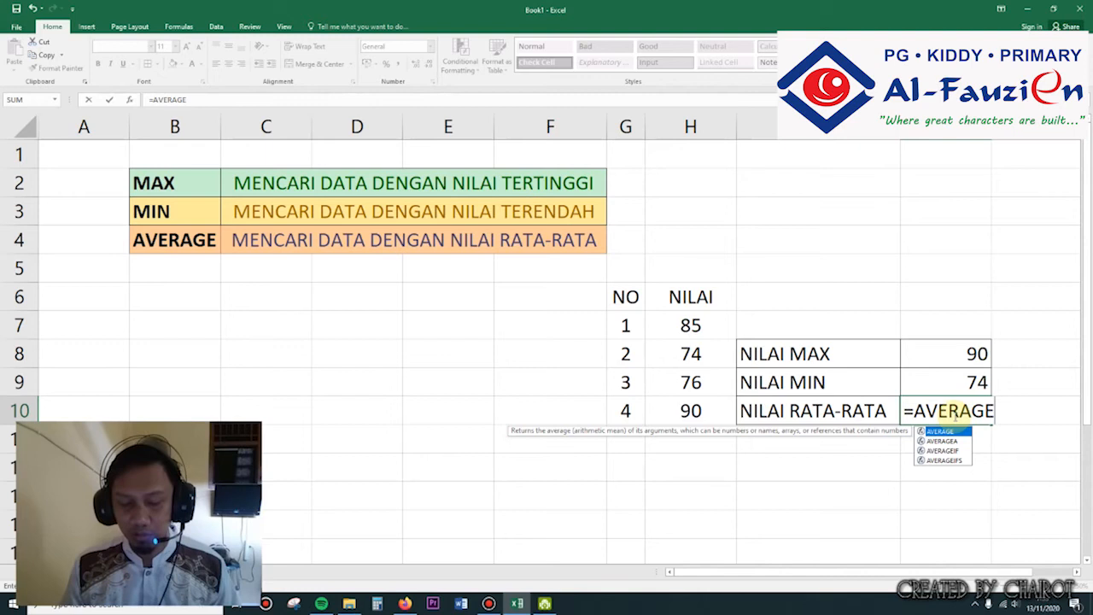
type("(")
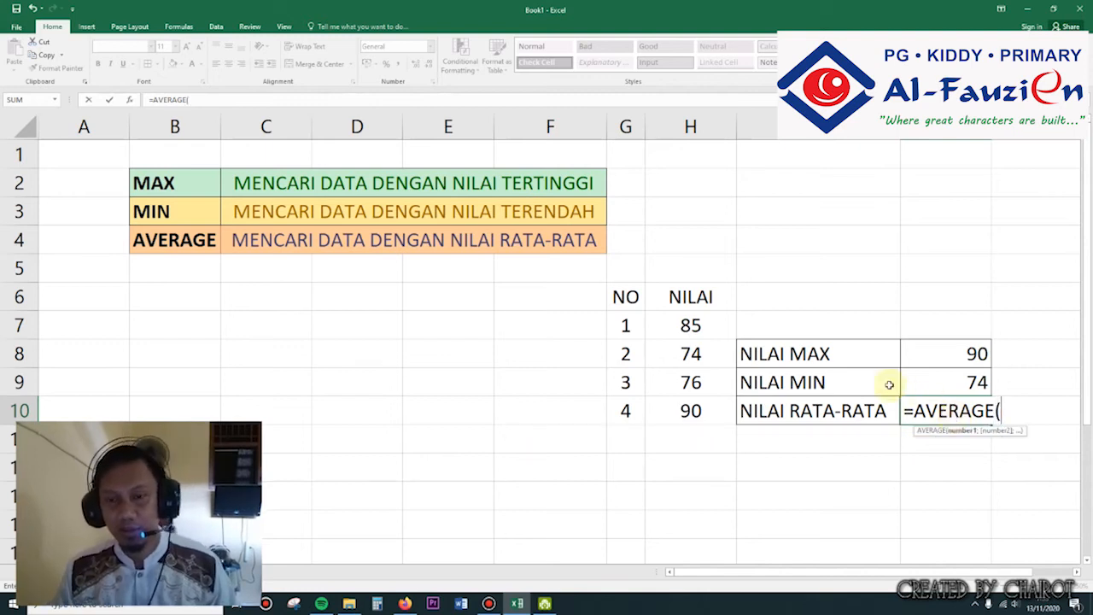
left_click_drag(709, 326, 710, 408)
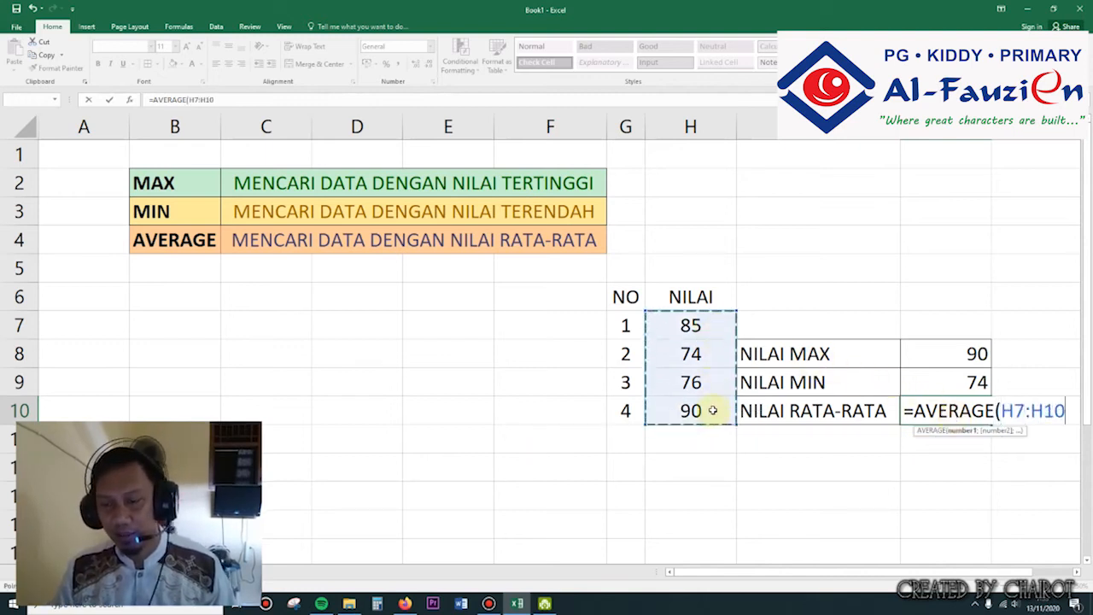
type(")")
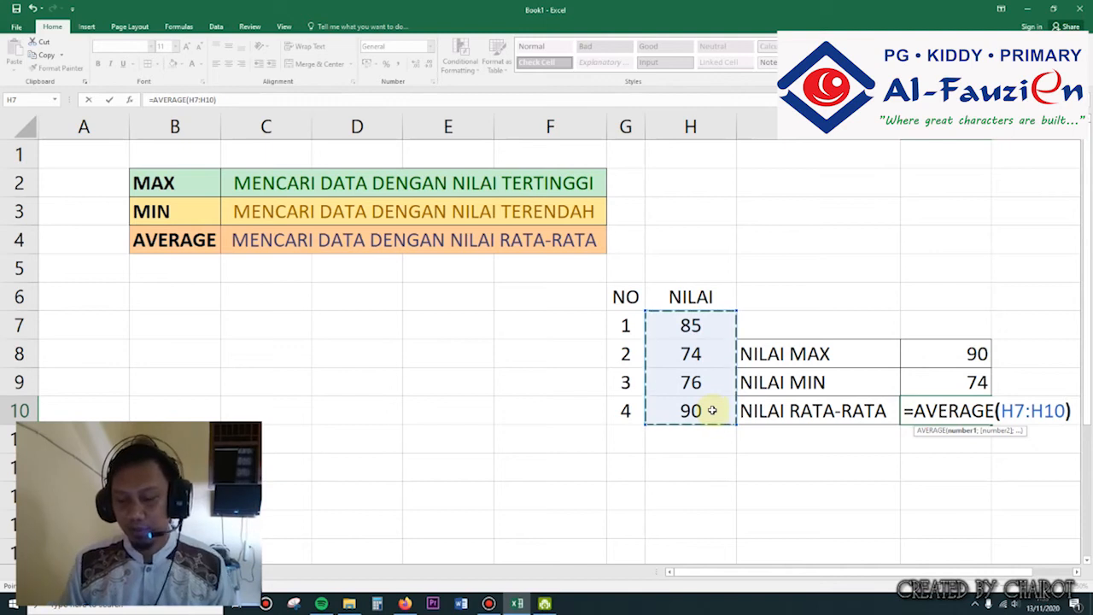
key("Return")
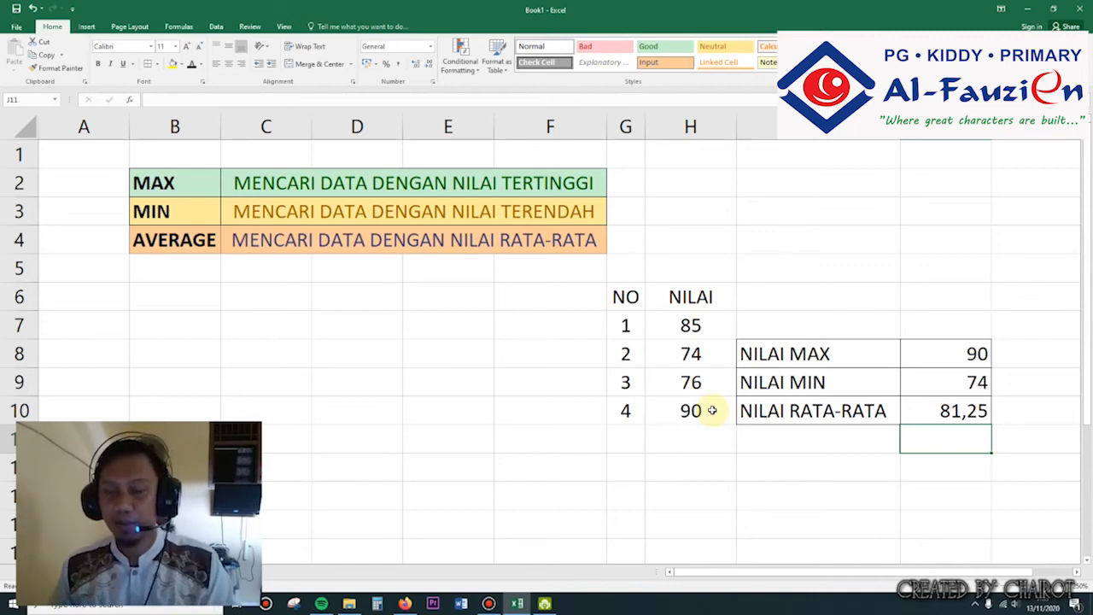
Check the AVERAGE result in J10 against the status bar average for the scores in H7:H10
left_click_drag(690, 331, 698, 419)
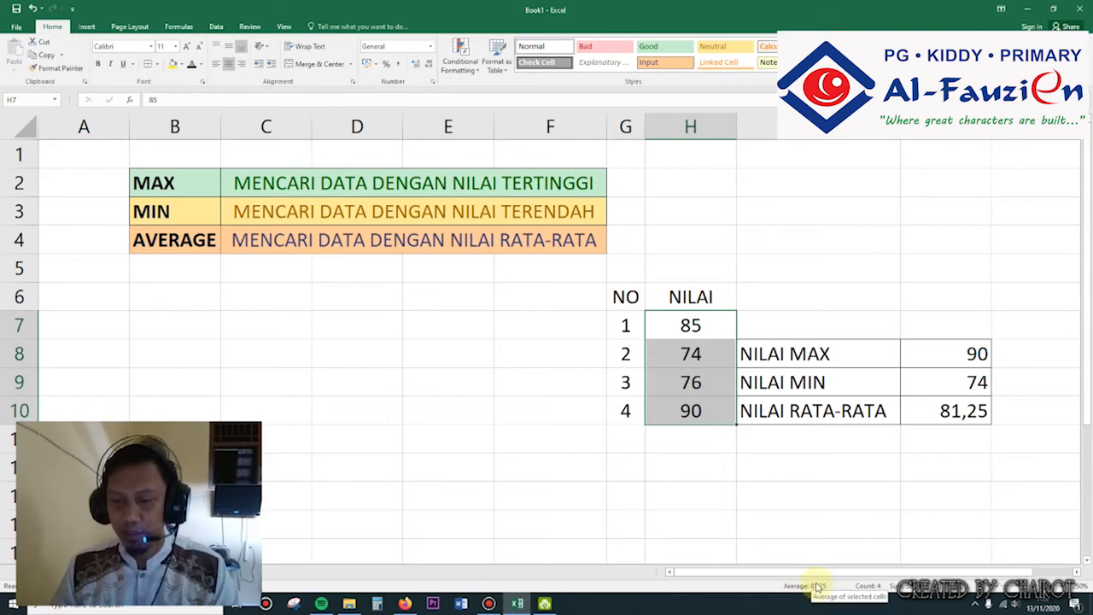
left_click(948, 410)
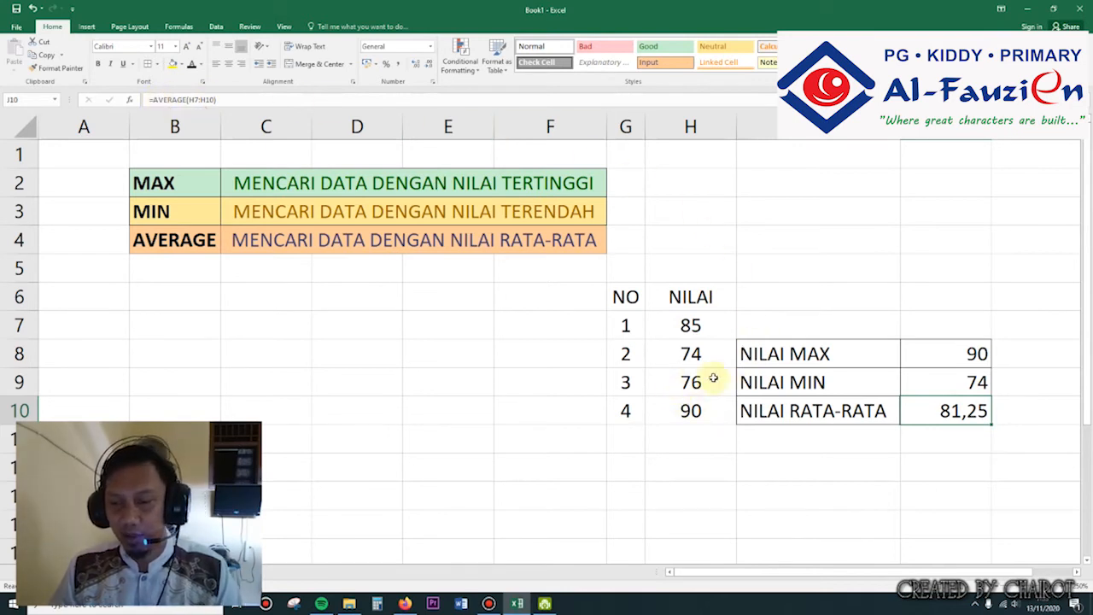
left_click_drag(691, 324, 708, 410)
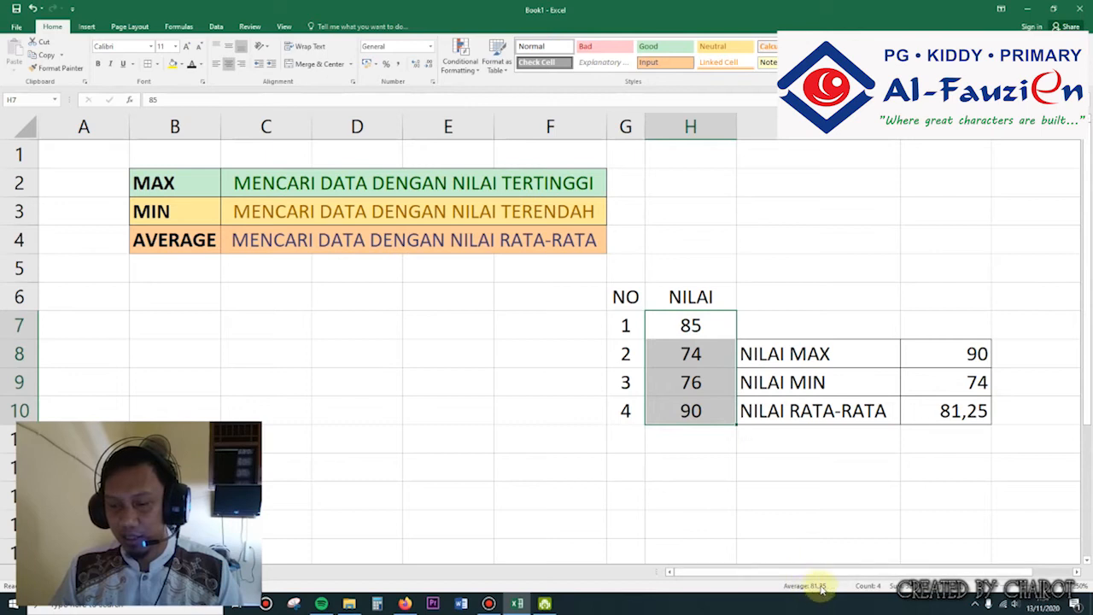
left_click_drag(626, 295, 974, 415)
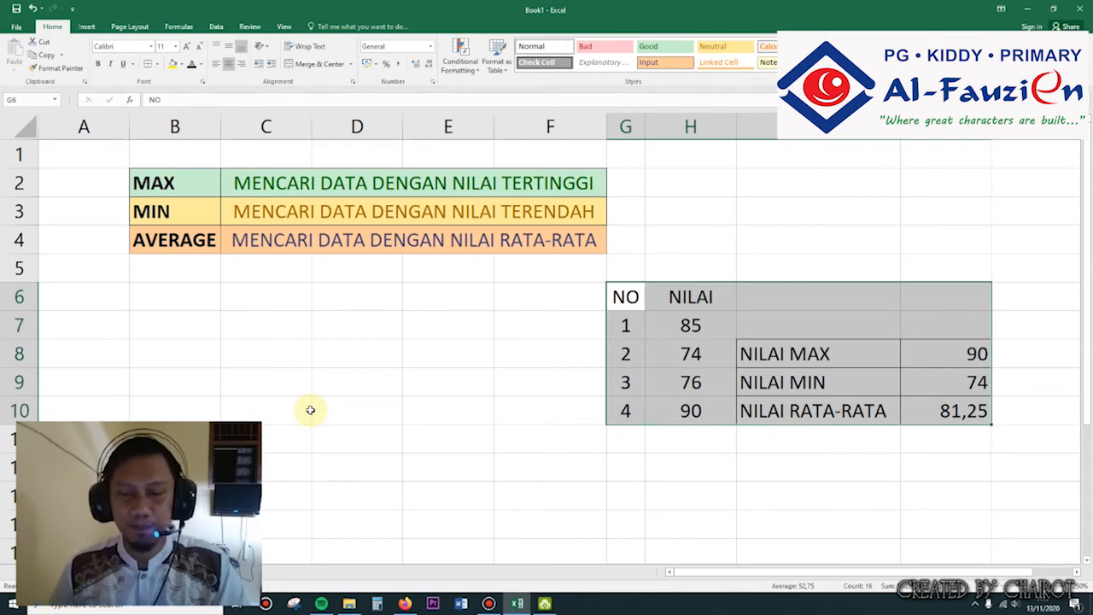
Examine the equipment table's NO, NAMA PERALATAN, HARGA and JUMLAH columns, the empty TOTAL cells K17:K26 and the row below
scroll(310, 410, "down", 4)
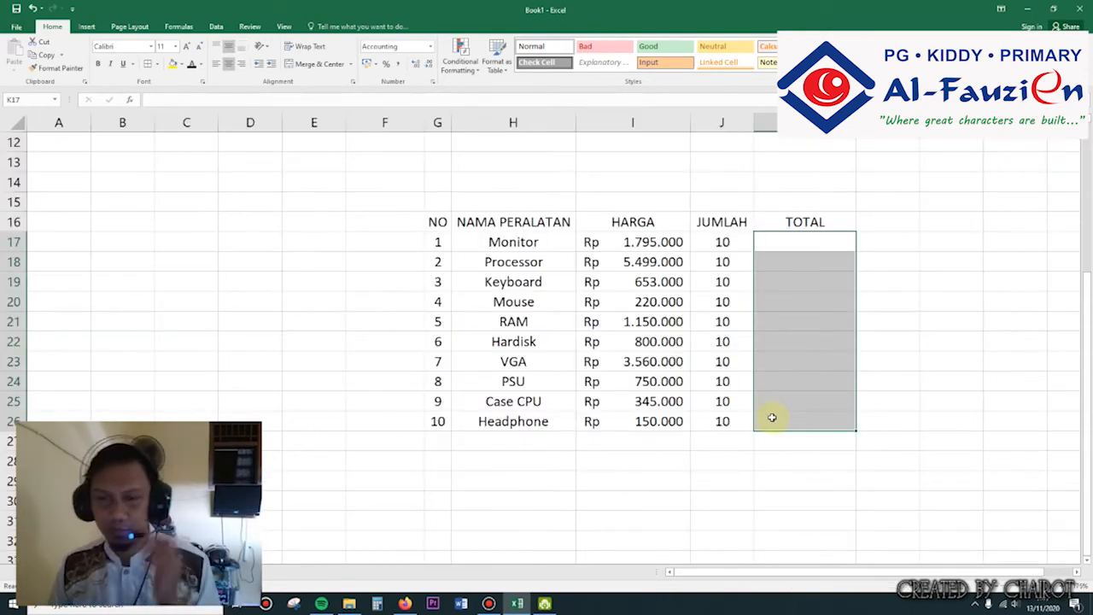
left_click(537, 223)
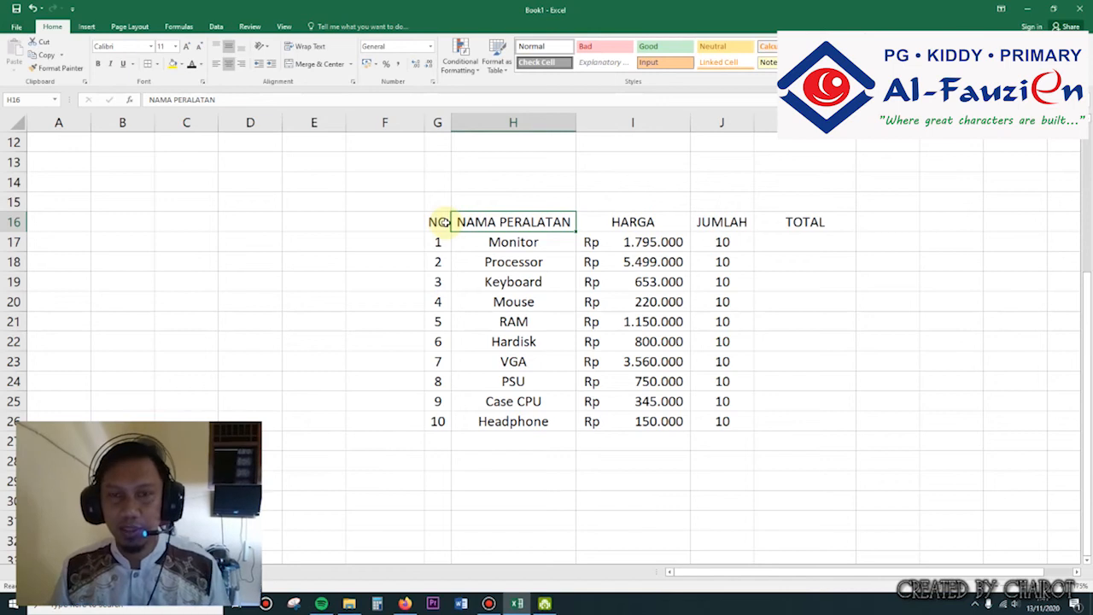
left_click(437, 222)
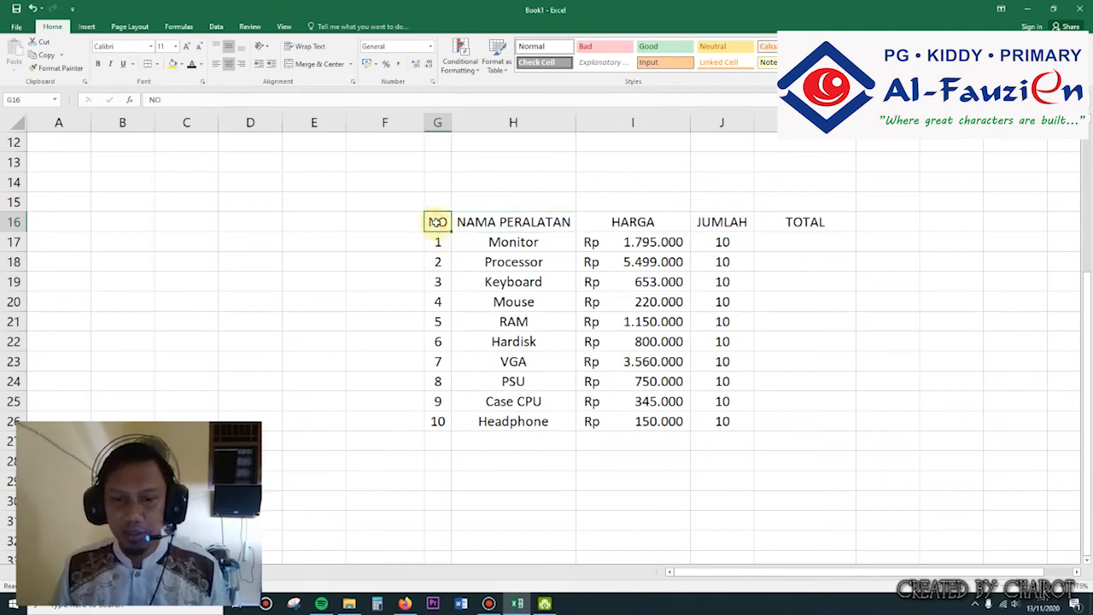
left_click(532, 223)
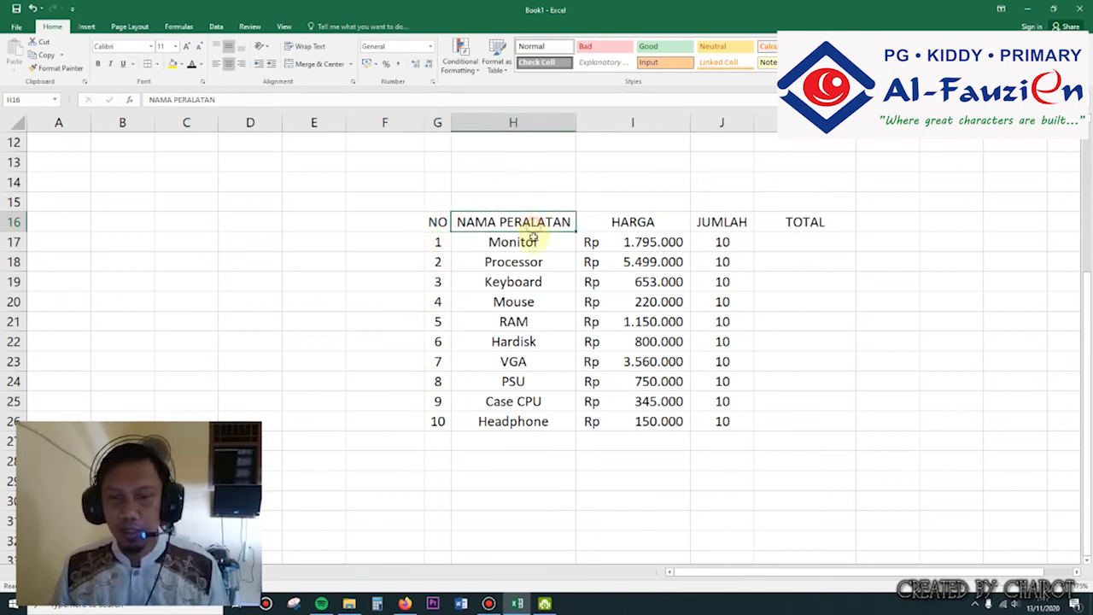
left_click(653, 223)
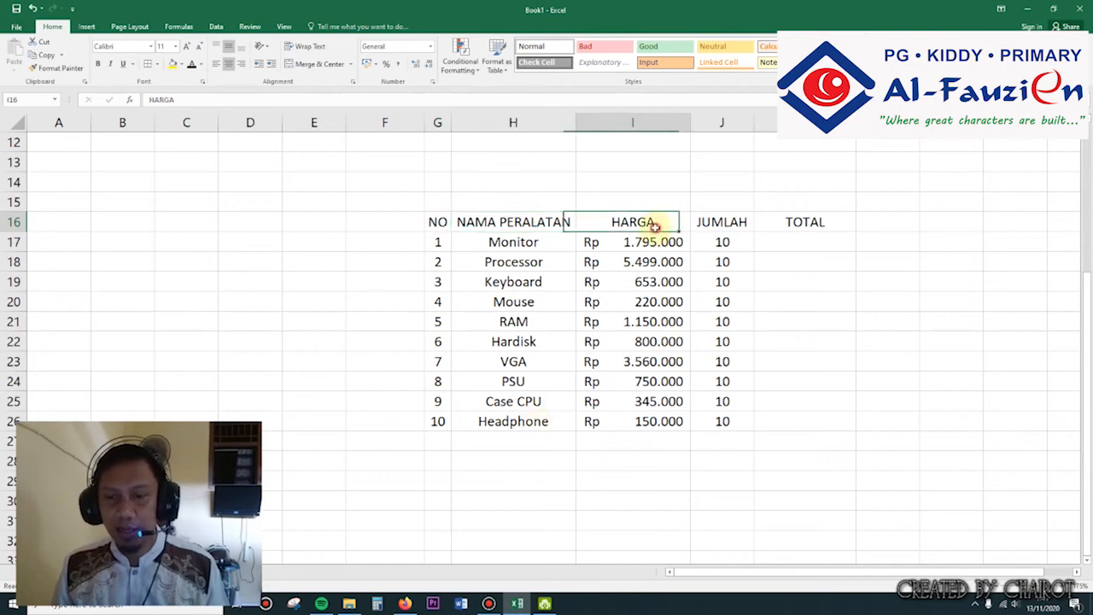
left_click(722, 223)
left_click_drag(807, 249, 803, 417)
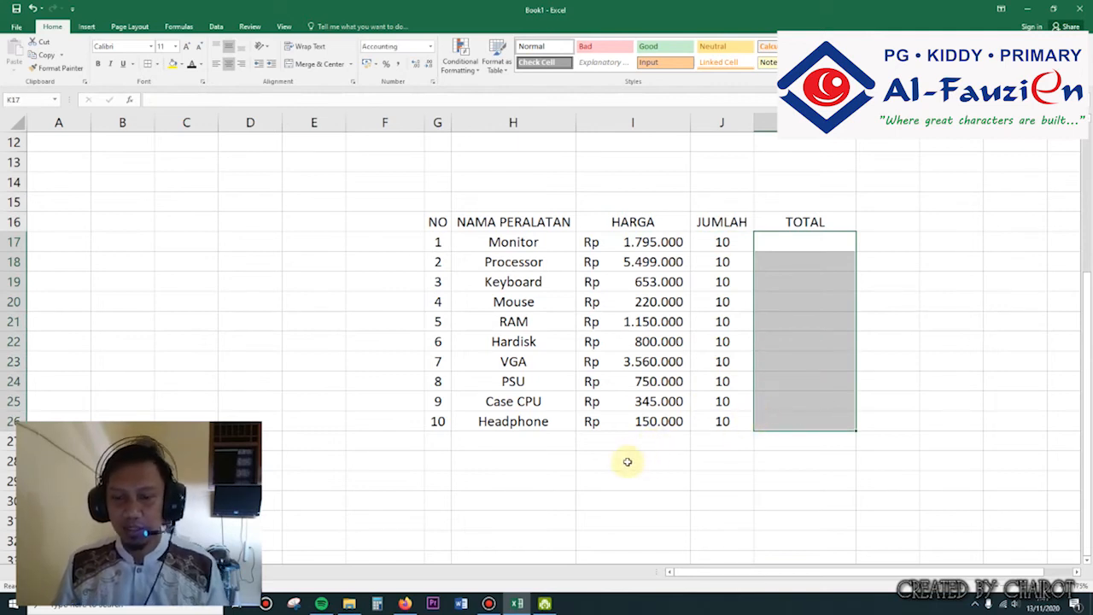
left_click_drag(536, 446, 714, 445)
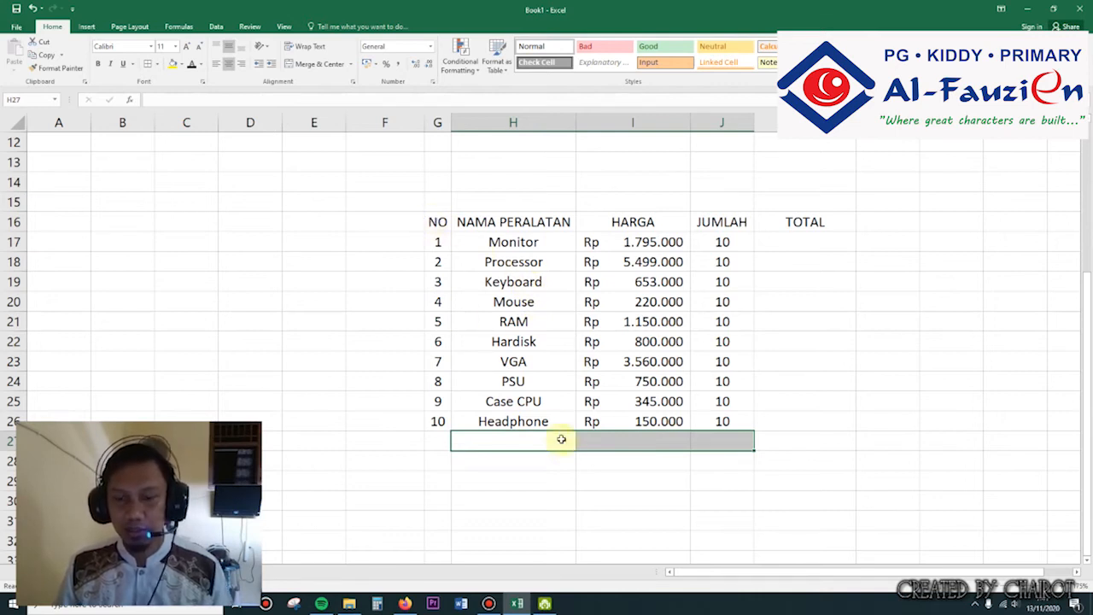
Merge and center H27:J27 below the equipment table and repeat the merge for rows 28 to 30
left_click(544, 475)
left_click(530, 440)
left_click_drag(584, 446, 709, 442)
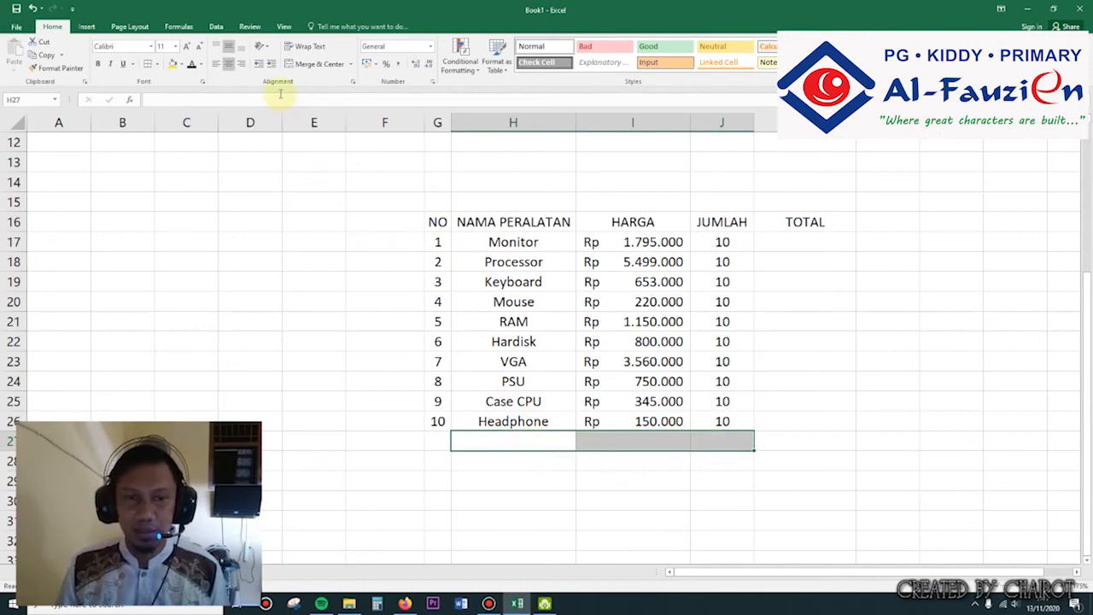
left_click(323, 65)
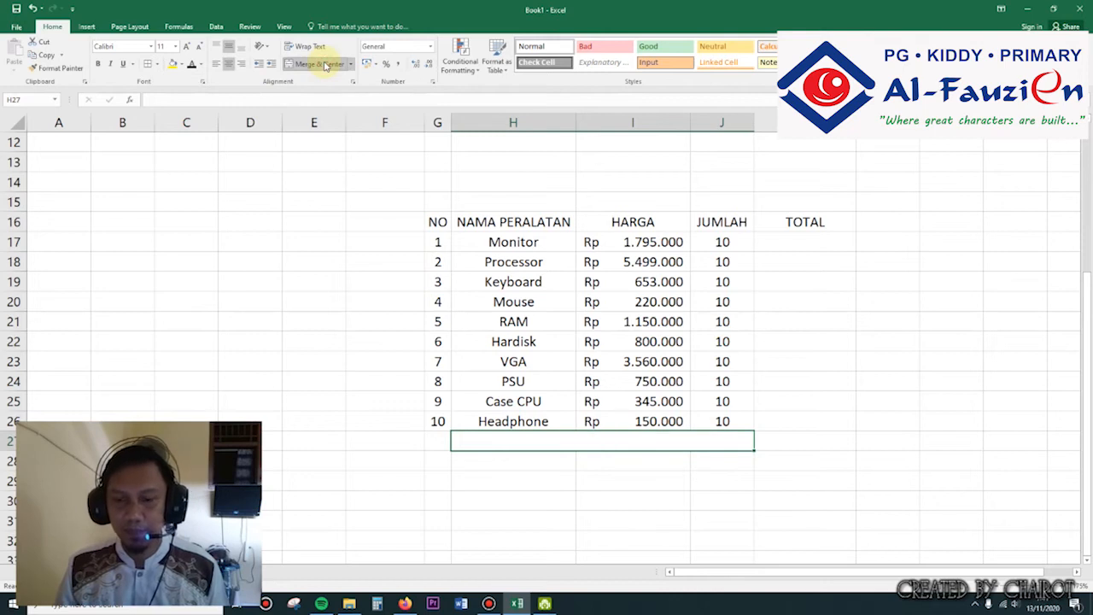
left_click_drag(754, 452, 757, 504)
Check the merged cells in columns H to J of rows 27 to 30
left_click(770, 465)
left_click(705, 453)
left_click(695, 506)
left_click(699, 480)
left_click(701, 460)
left_click(698, 441)
left_click(696, 461)
left_click(693, 482)
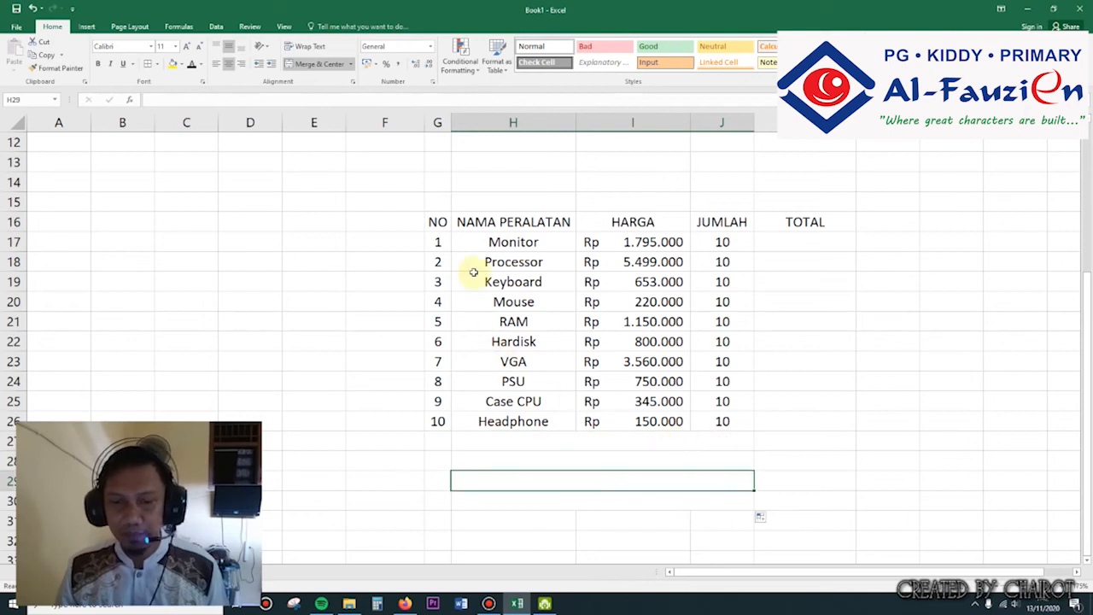
Apply borders to all cells of the equipment table in G16:K30
left_click_drag(436, 221, 802, 498)
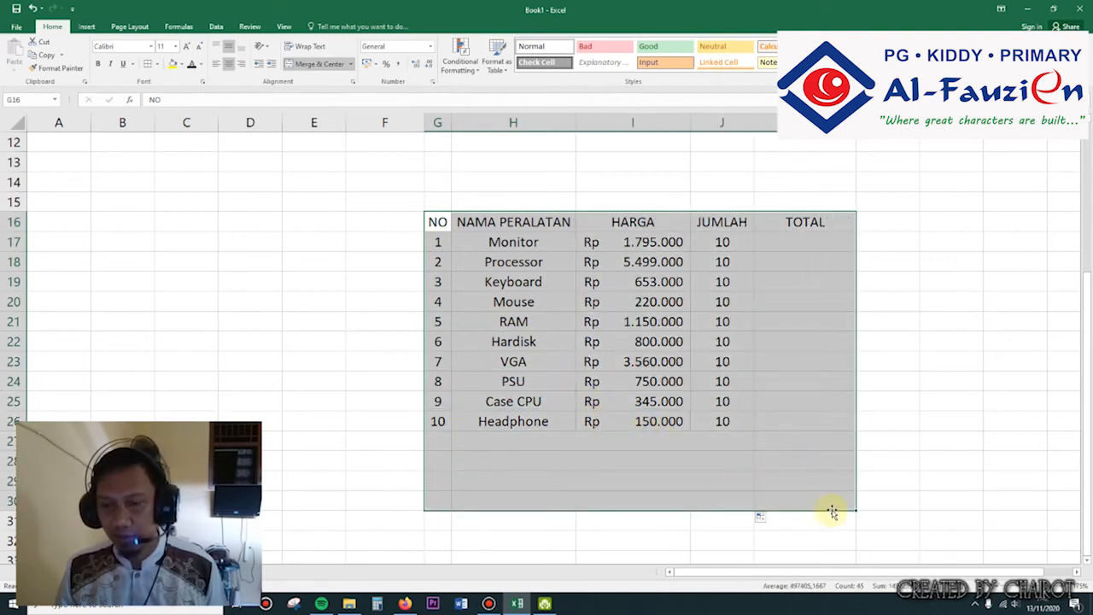
left_click(149, 65)
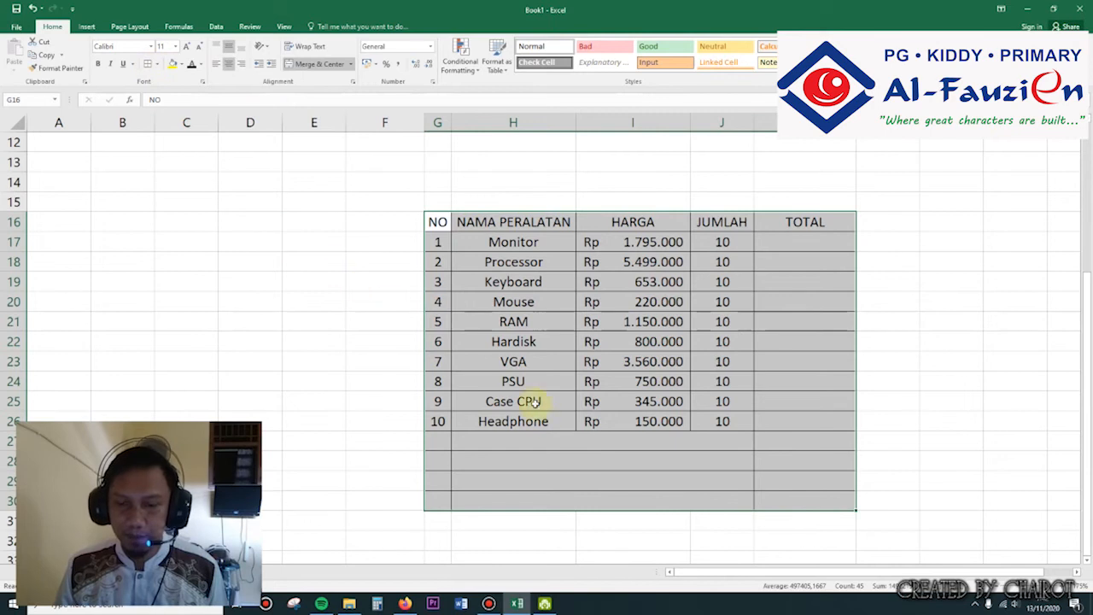
left_click(559, 458)
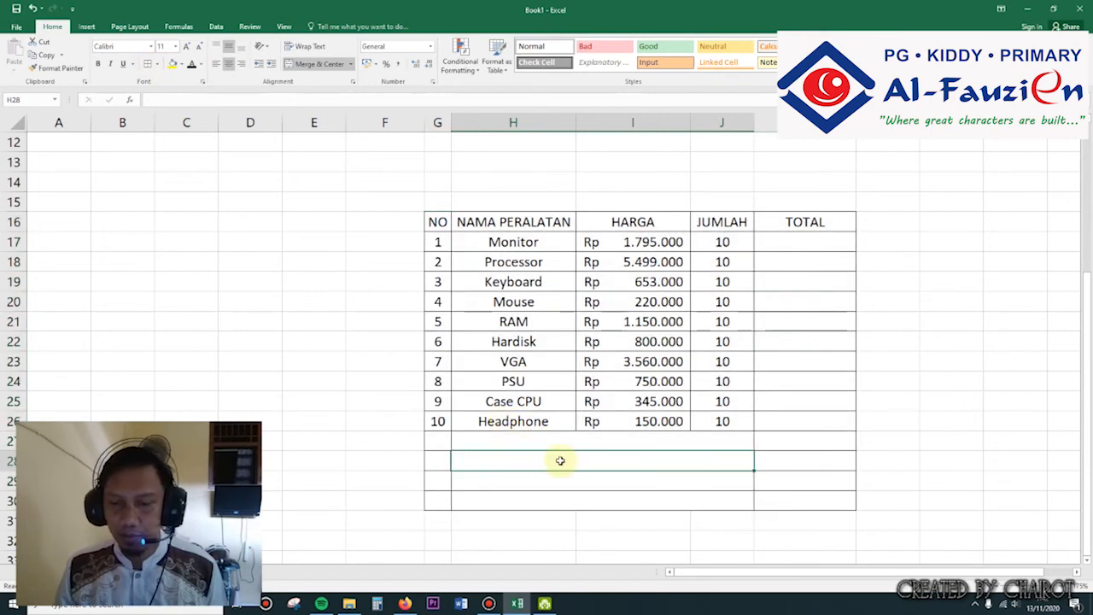
Apply the Good cell style to the merged cells H27:J30 and to K27:K30 in the TOTAL column
left_click(649, 442)
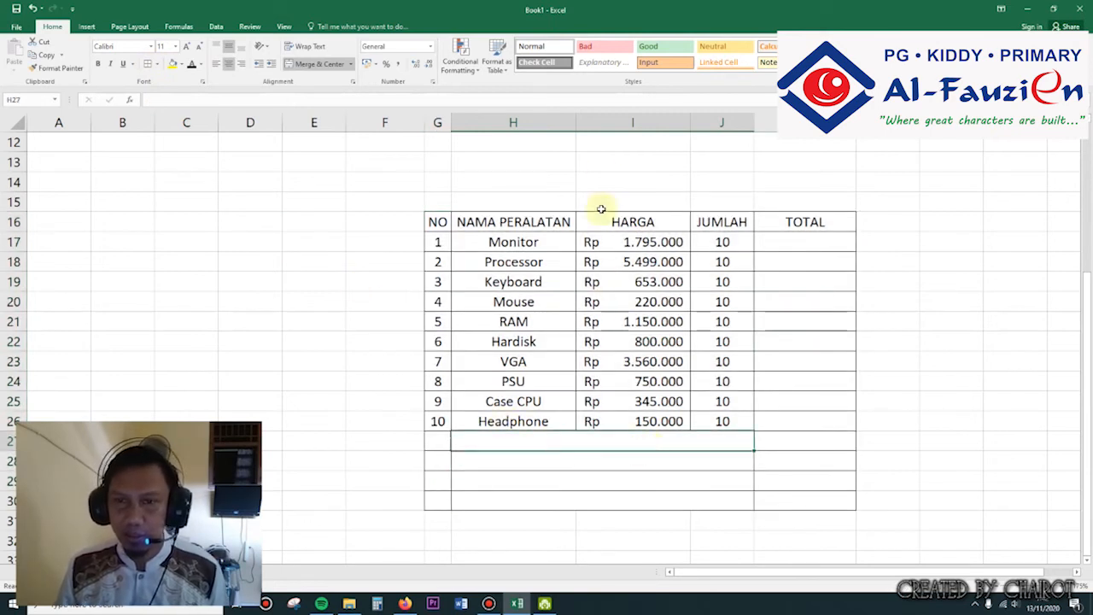
left_click(679, 49)
left_click_drag(752, 452, 754, 511)
left_click(809, 445)
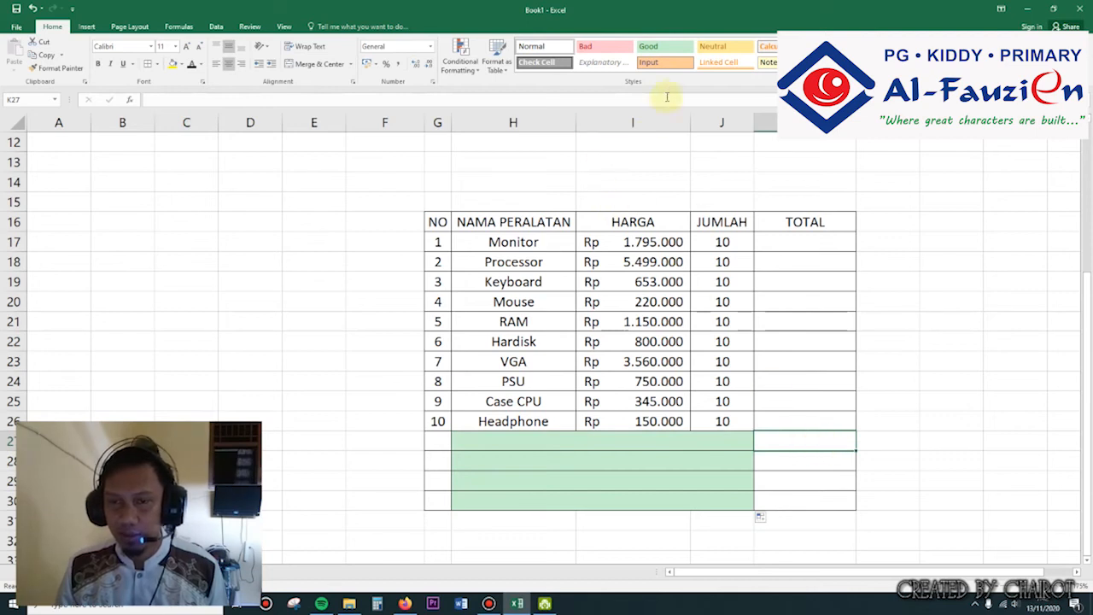
left_click(675, 48)
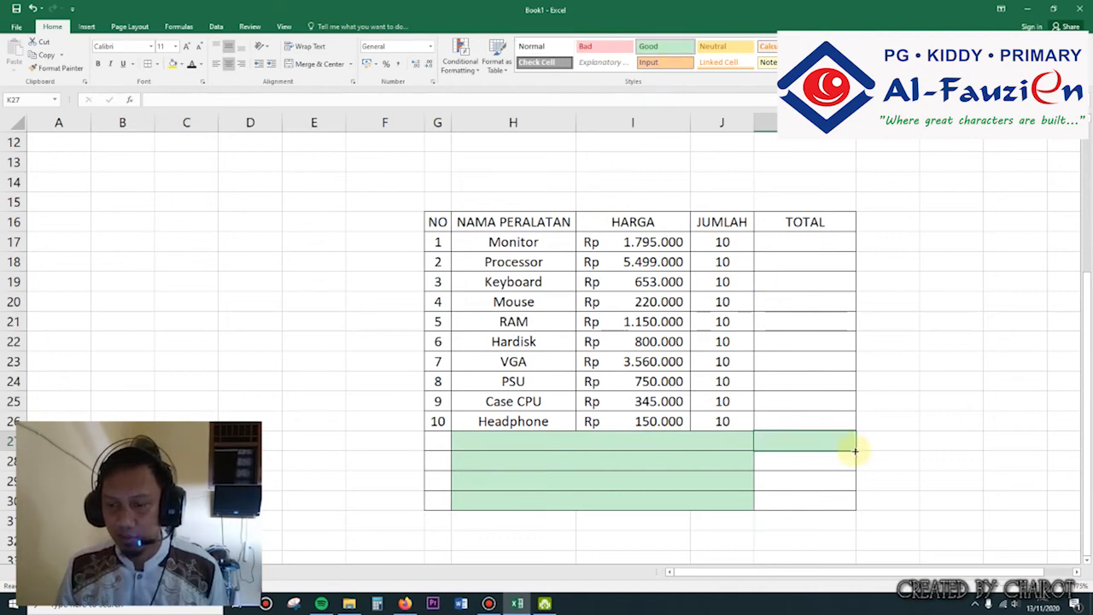
left_click_drag(854, 451, 846, 510)
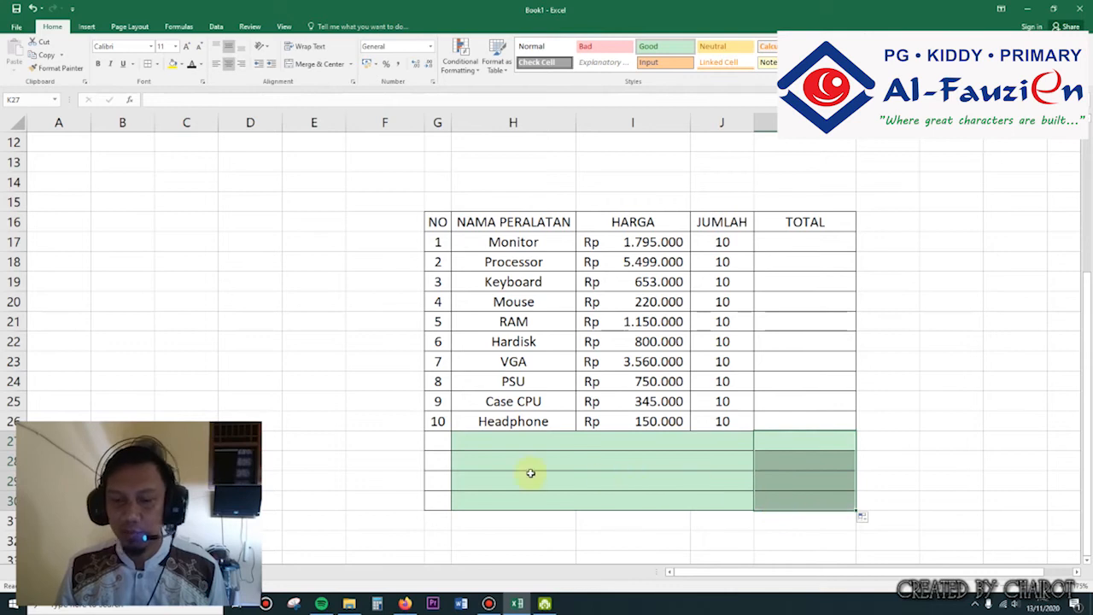
left_click(581, 462)
Enter the label "Harga total semua peralatan" in the merged cell H27
left_click(607, 439)
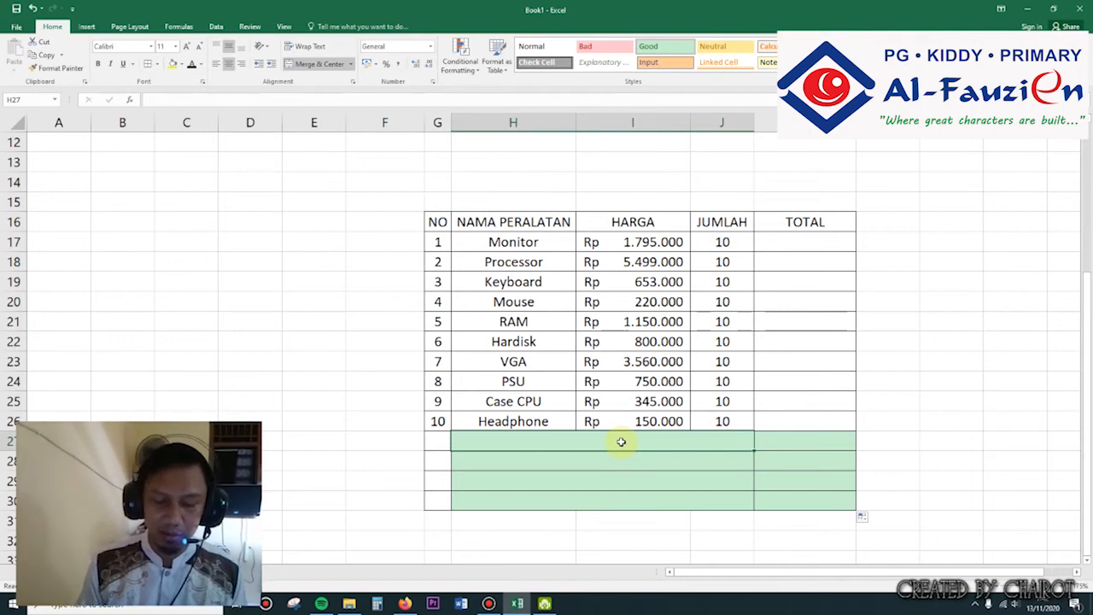
type("ha")
key("BackSpace")
key("BackSpace")
key("BackSpace")
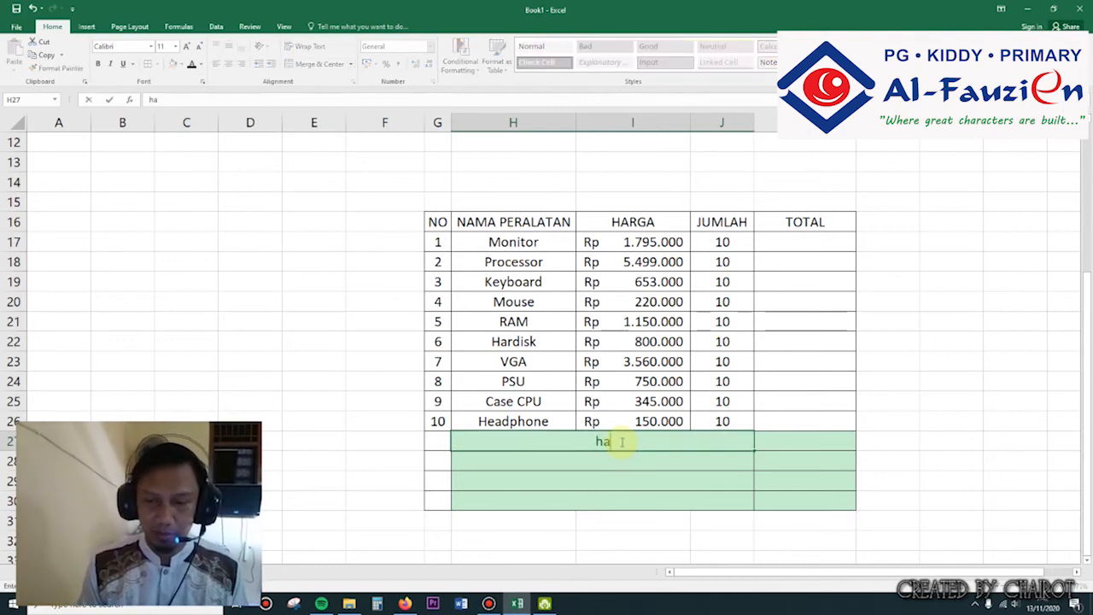
type("Harga")
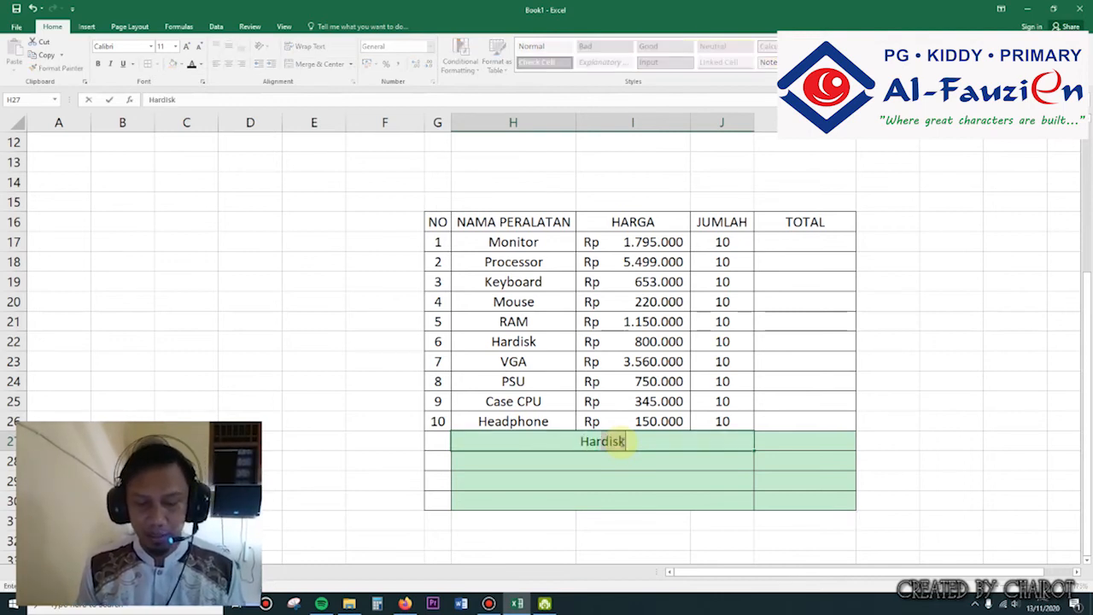
type(" tot")
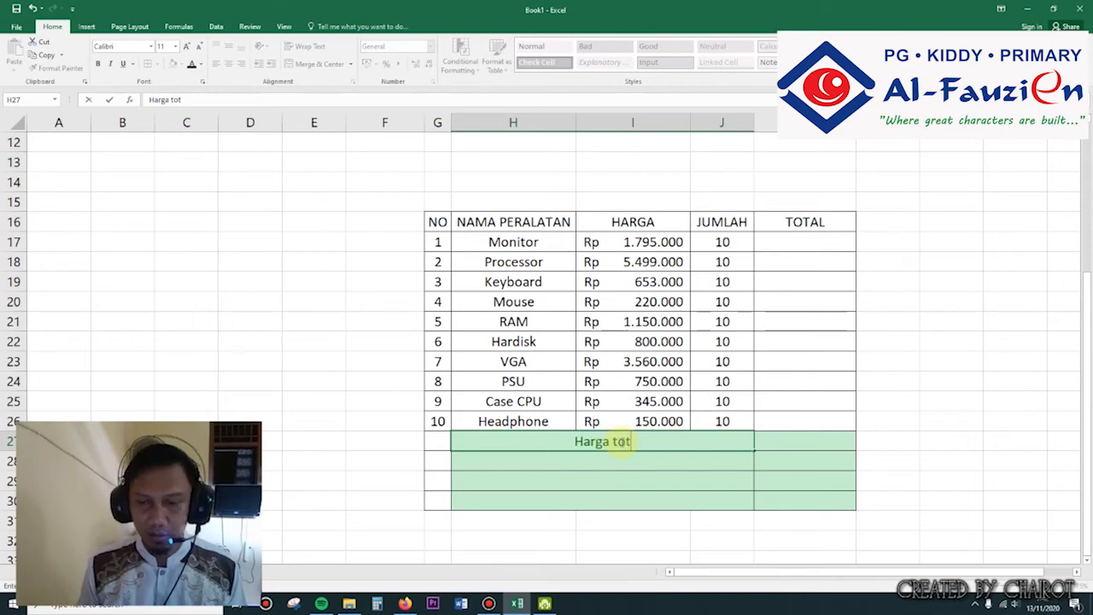
type("al semua")
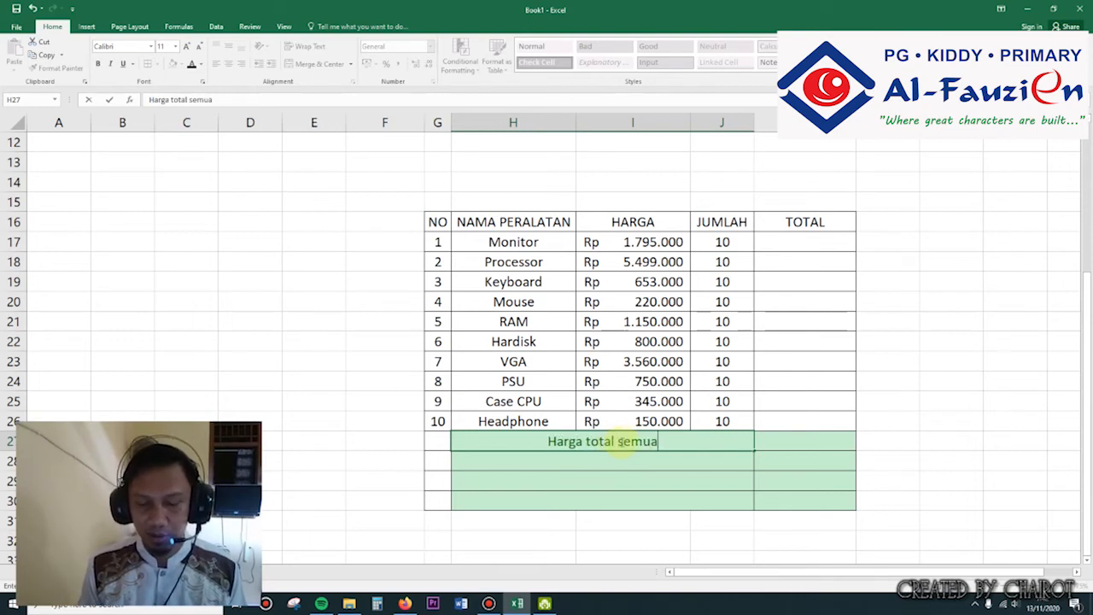
type(" peralatan")
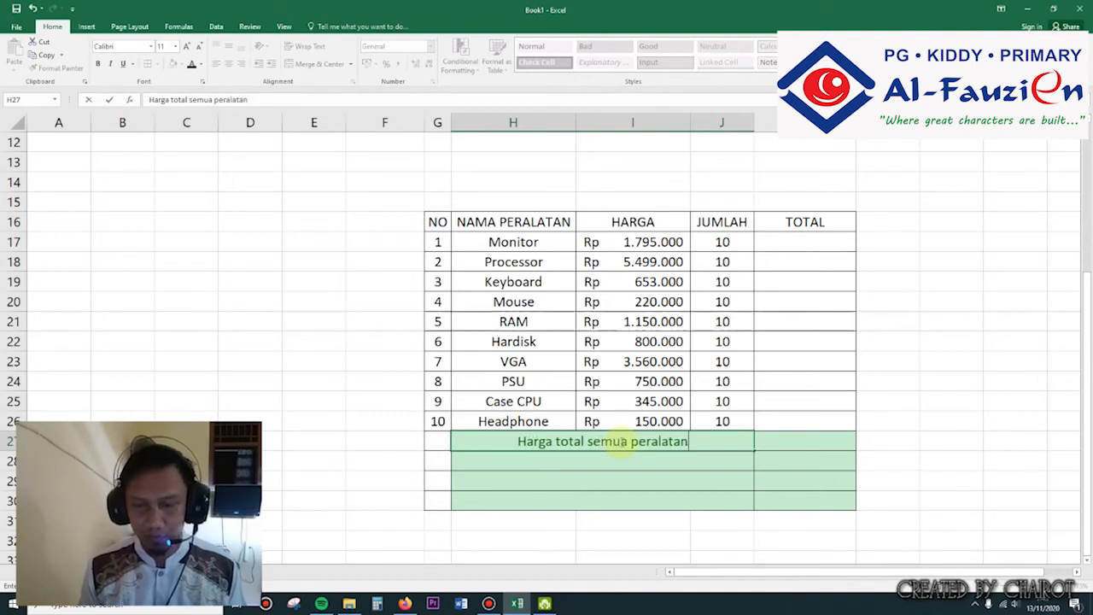
key("Return")
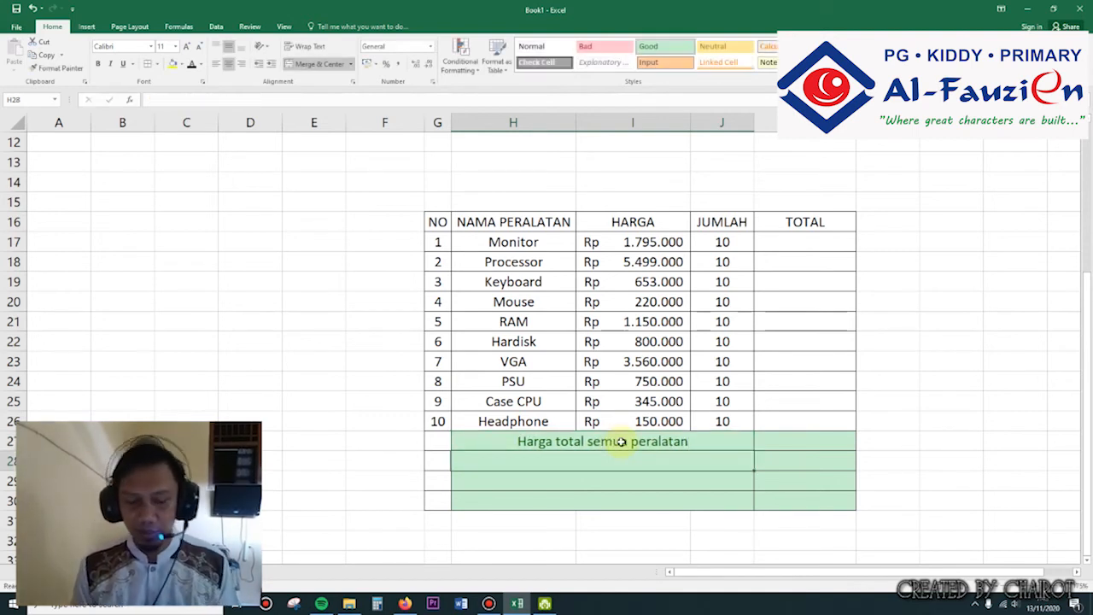
Enter the labels "Harga paling mahal" in H28 and "Harga barang paling murah" in H29
type("Harga ")
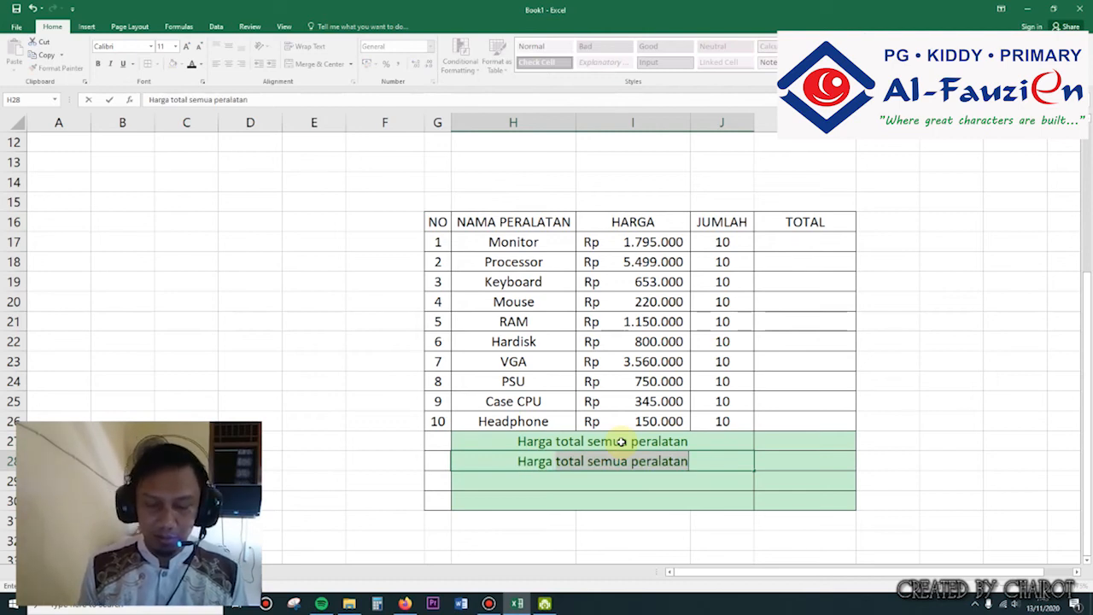
type("paling mahal")
key("Return")
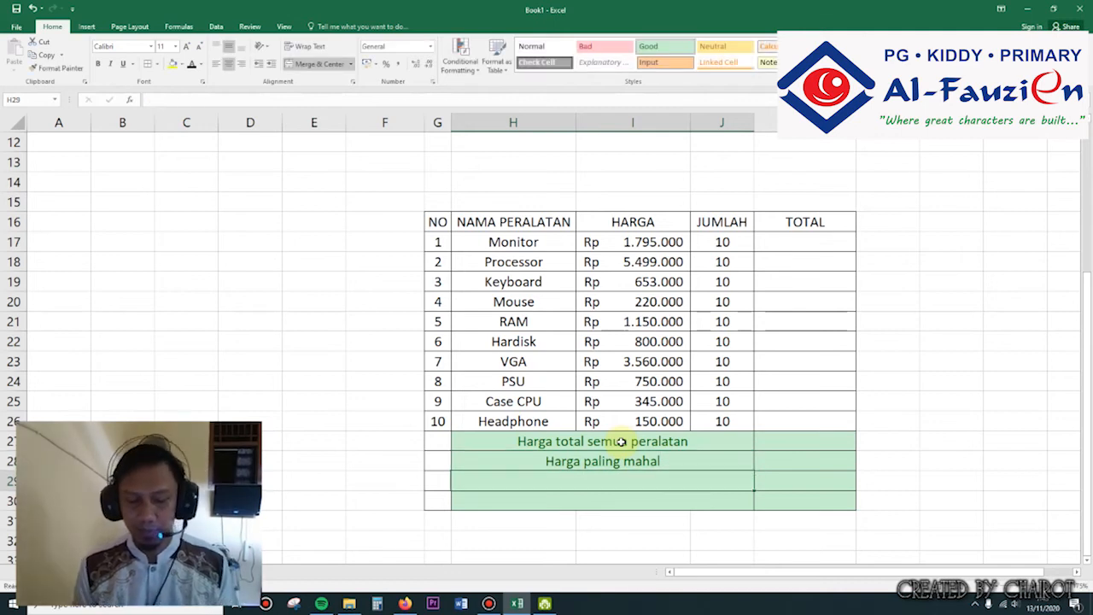
type("Harga")
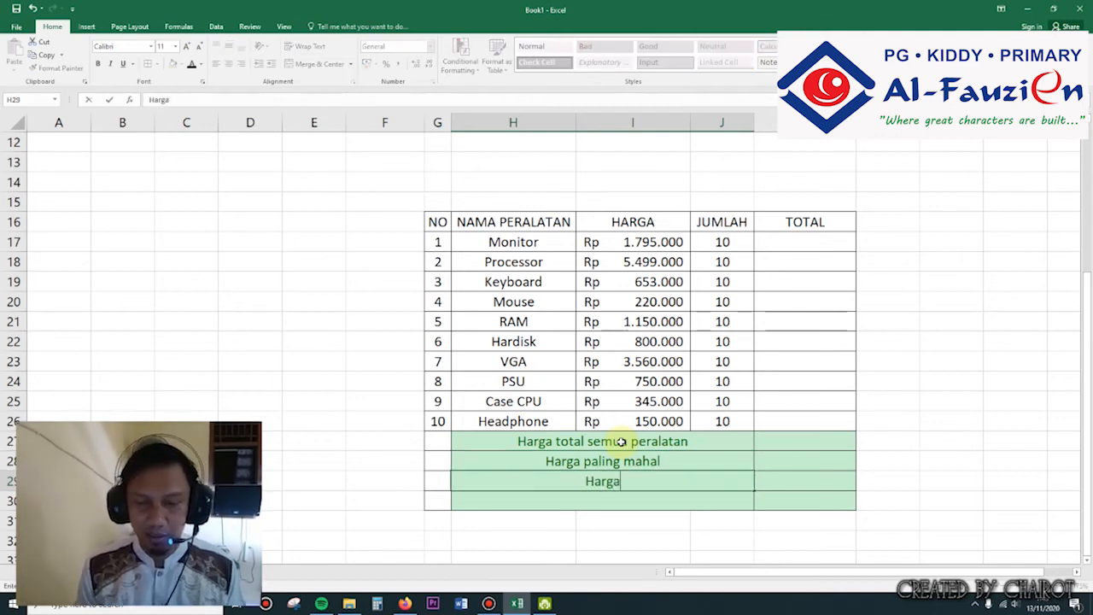
type(" barang paling murah")
key("Return")
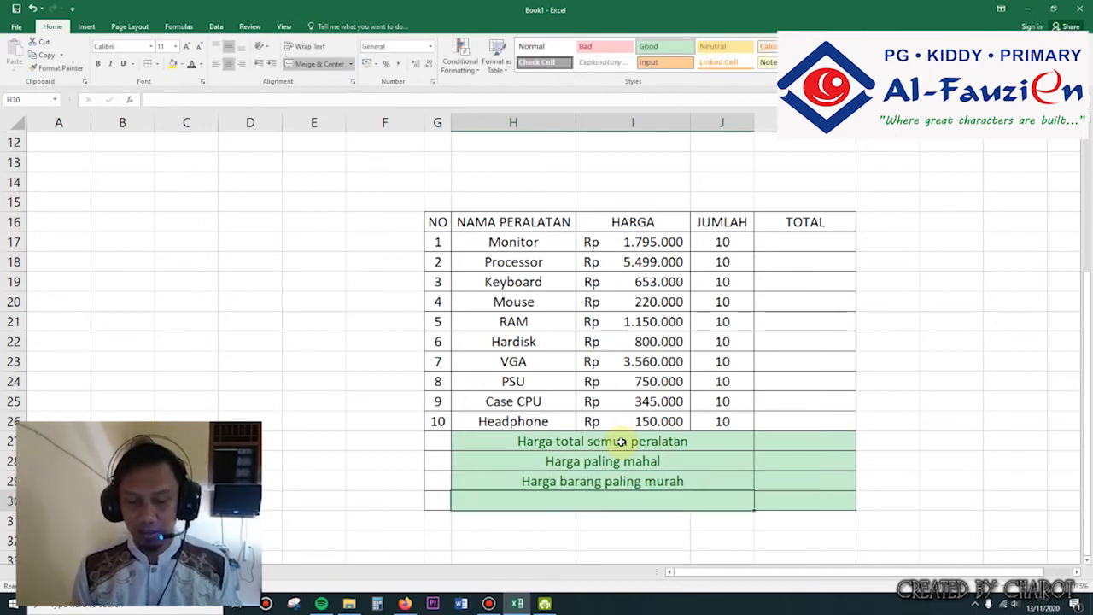
Enter the label "Harga rata-rata" in the merged cell H30
type("Ha")
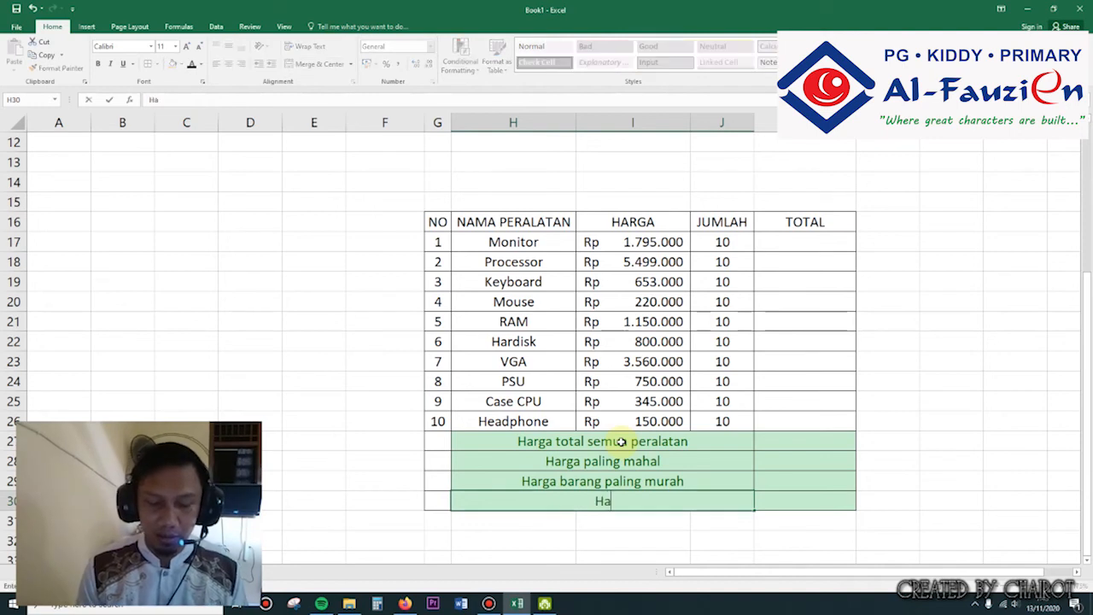
type("rga ra")
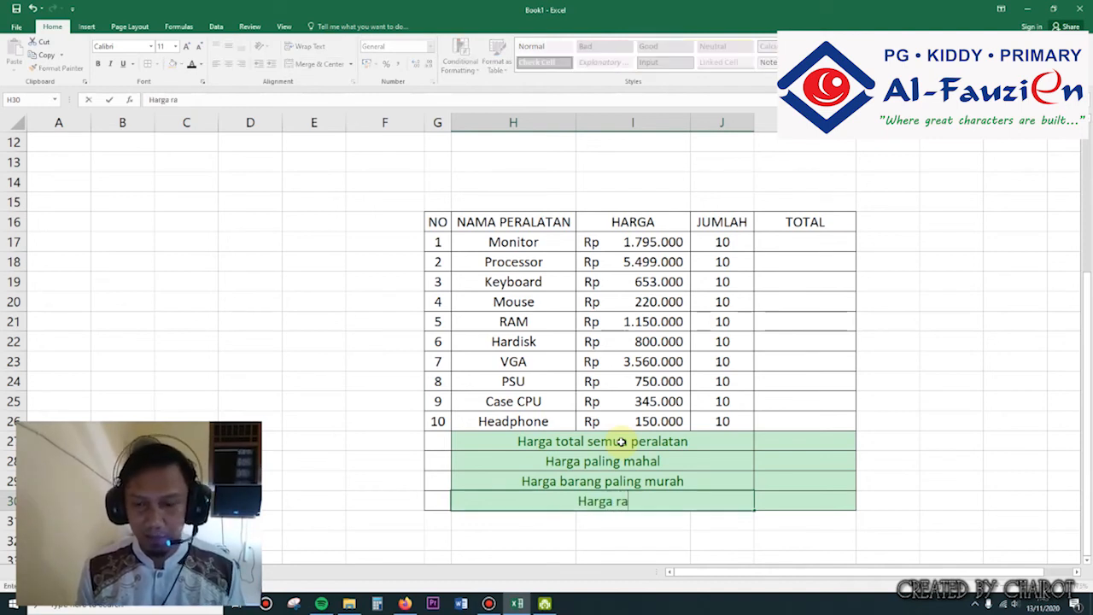
type("ta-rata")
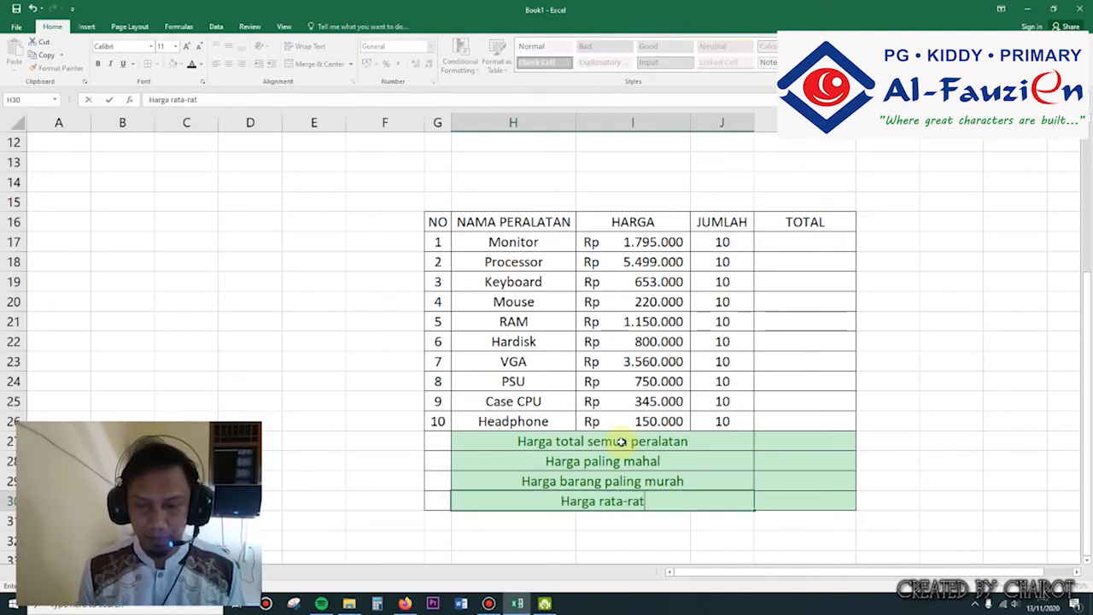
Insert the word "barang" into the H28 label so it reads "Harga barang paling mahal"
left_click(584, 461)
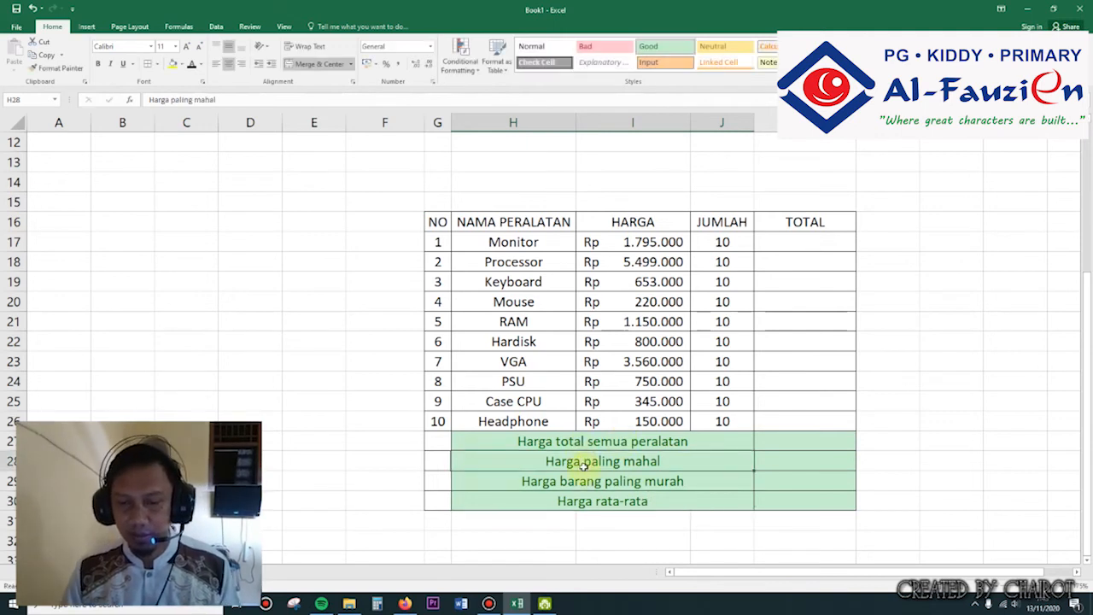
left_click(168, 100)
type("bara")
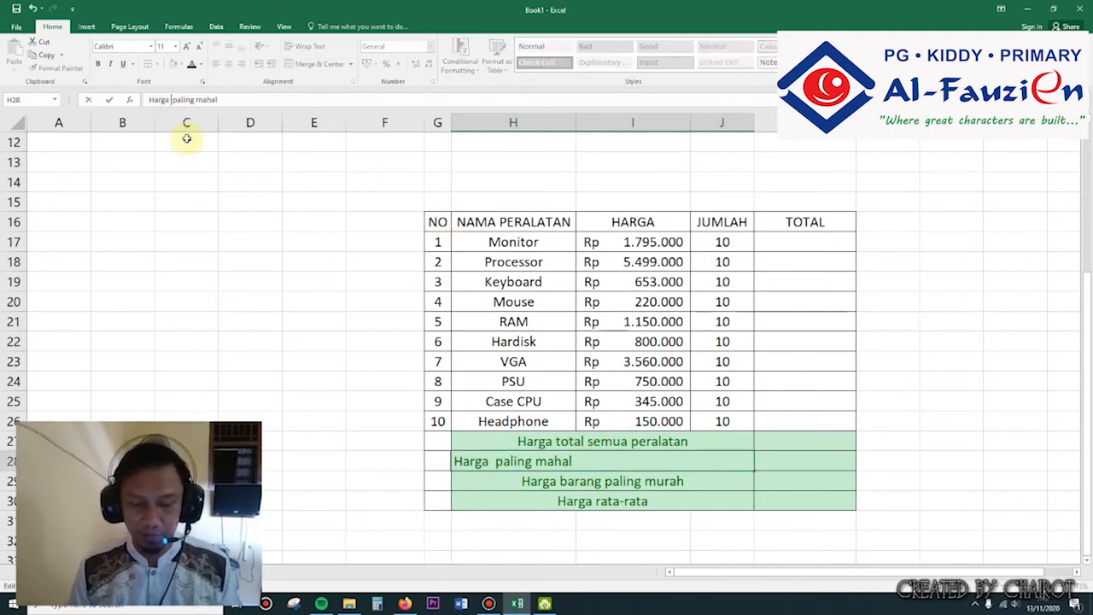
type("ng")
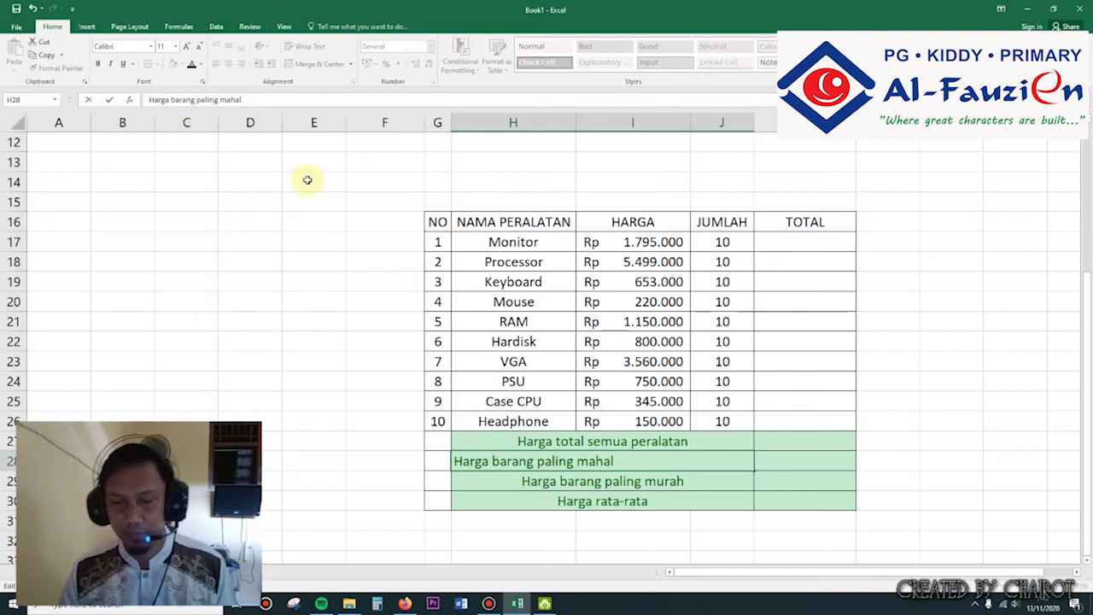
left_click(720, 475)
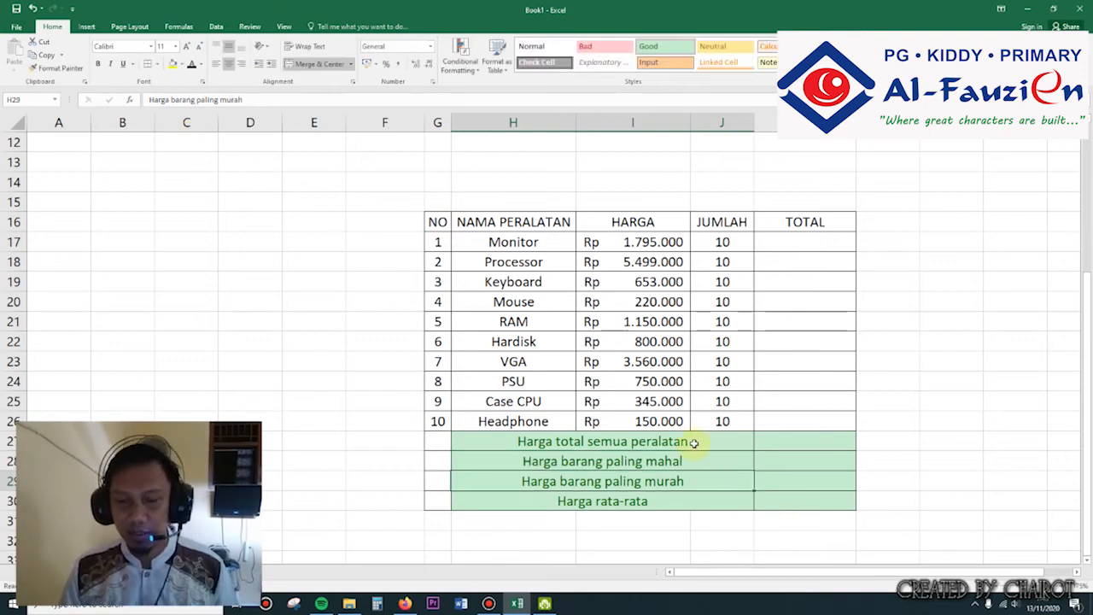
left_click_drag(692, 442, 690, 502)
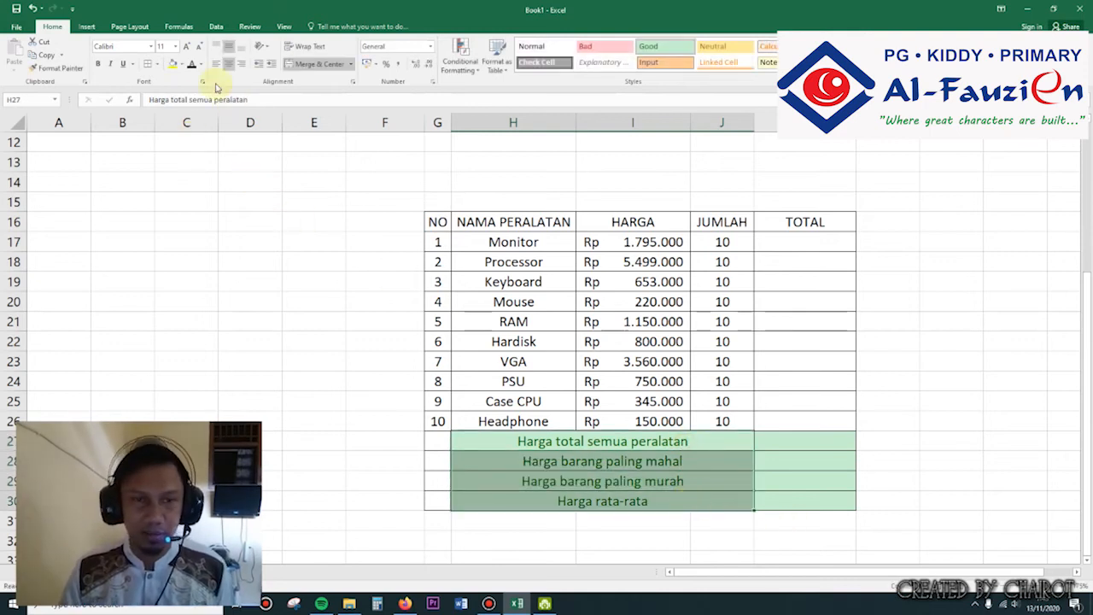
left_click(740, 479)
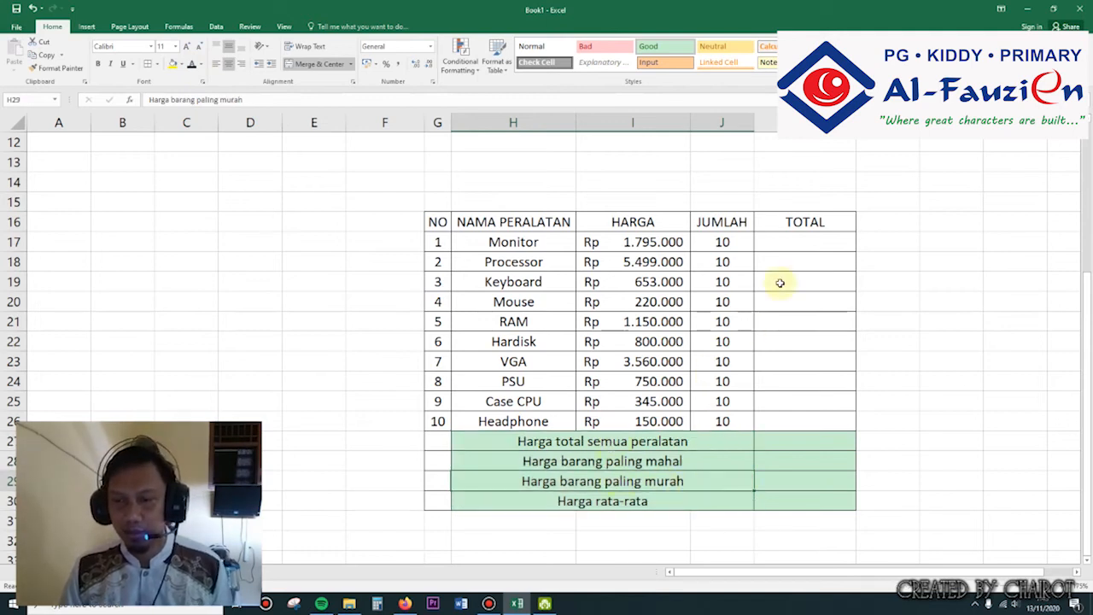
Calculate the Monitor total in K17 with the formula =I17*J17
left_click(815, 243)
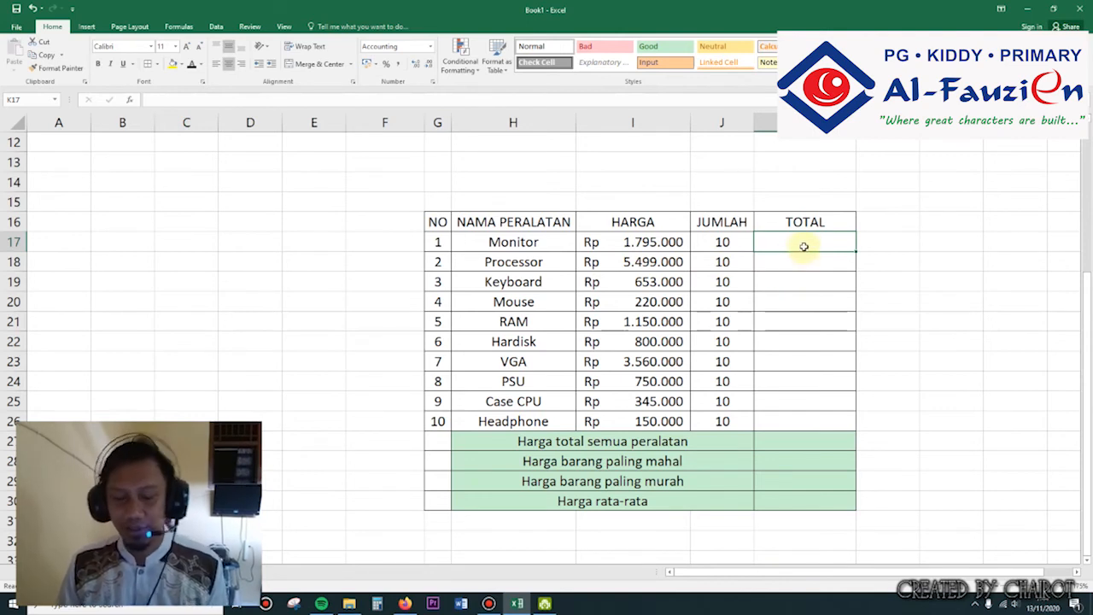
type("=")
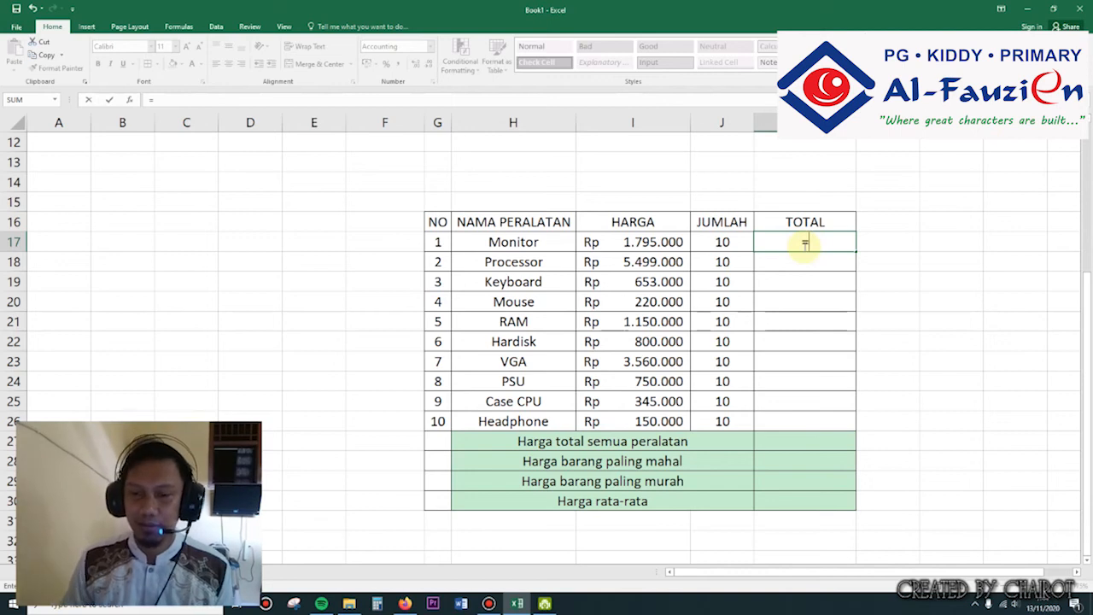
left_click(651, 243)
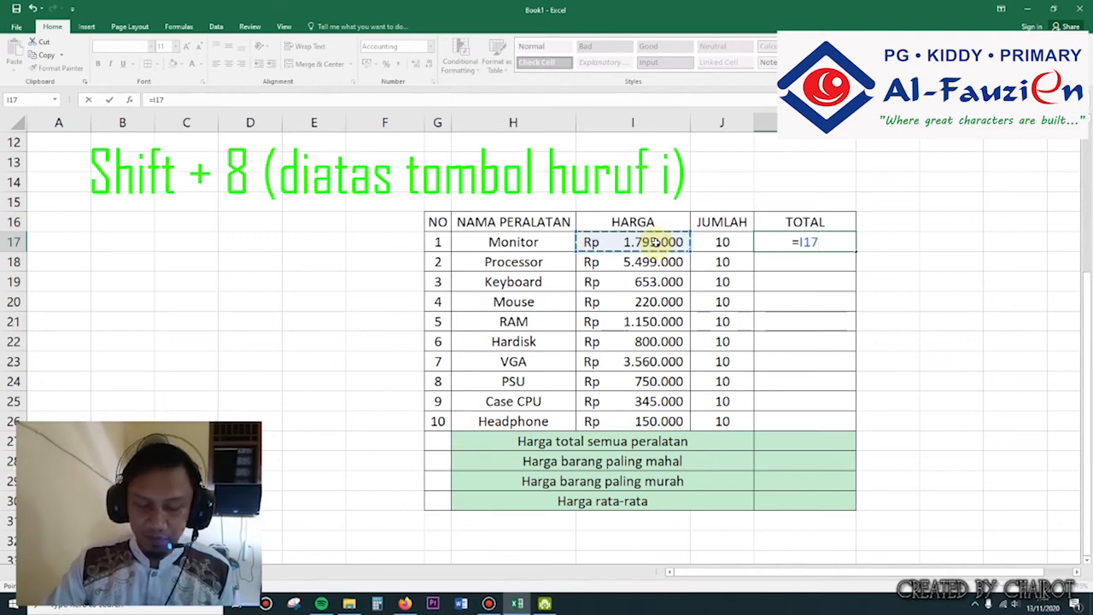
type("*")
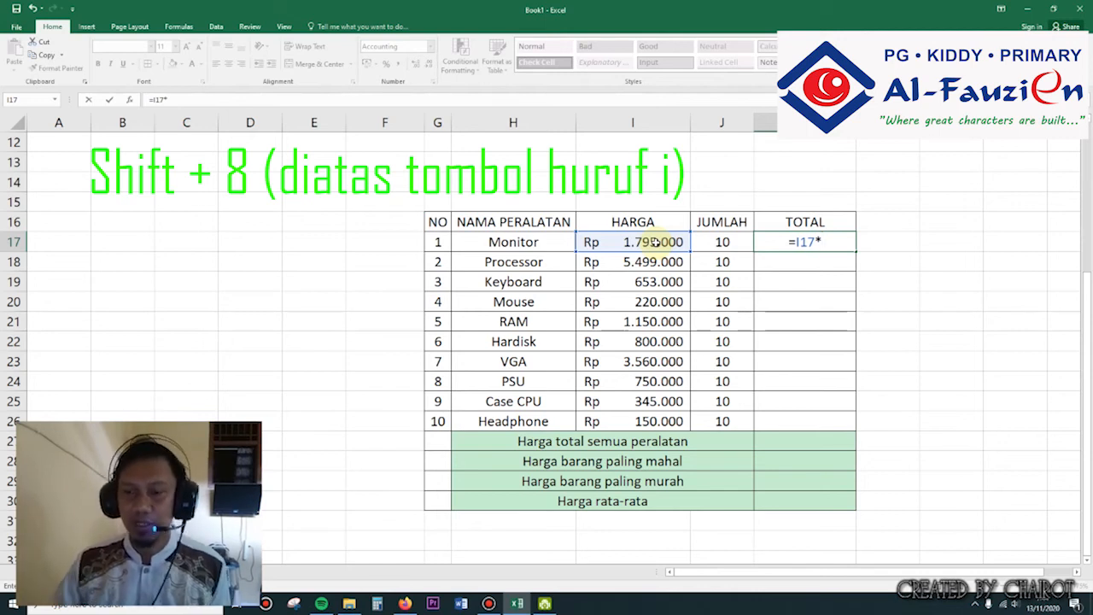
left_click(729, 245)
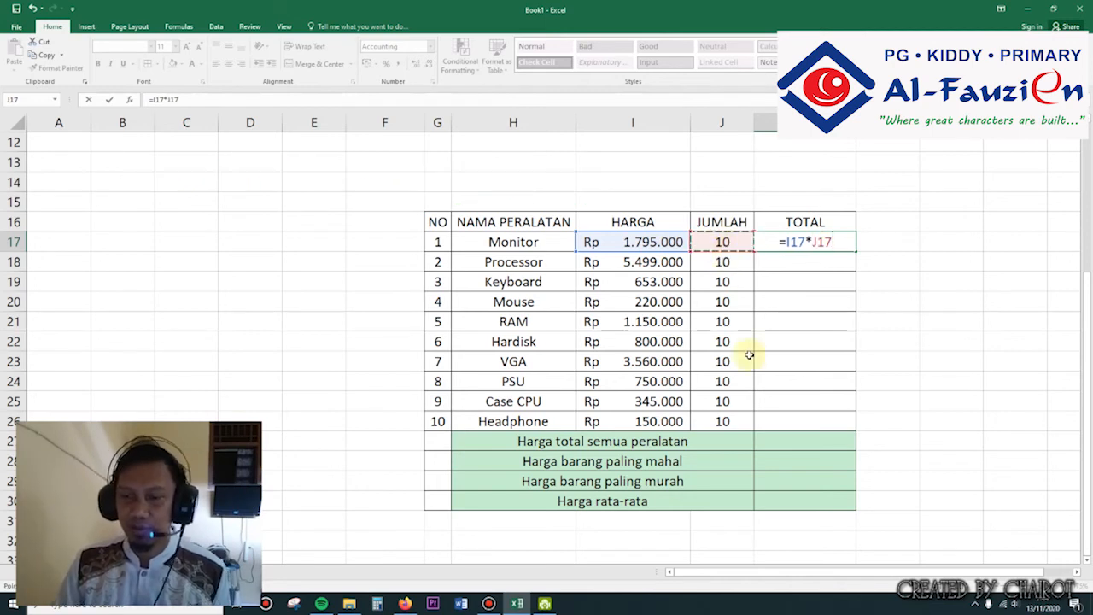
key("Return")
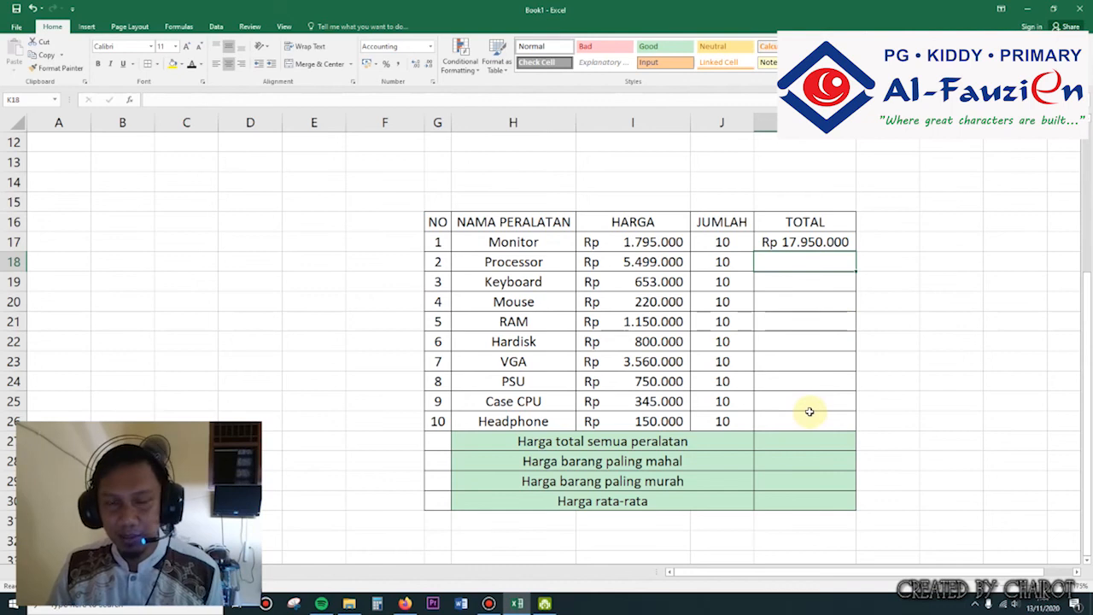
Fill the K17 total formula down to K26 and clear the copied formulas from K18:K26
left_click(836, 241)
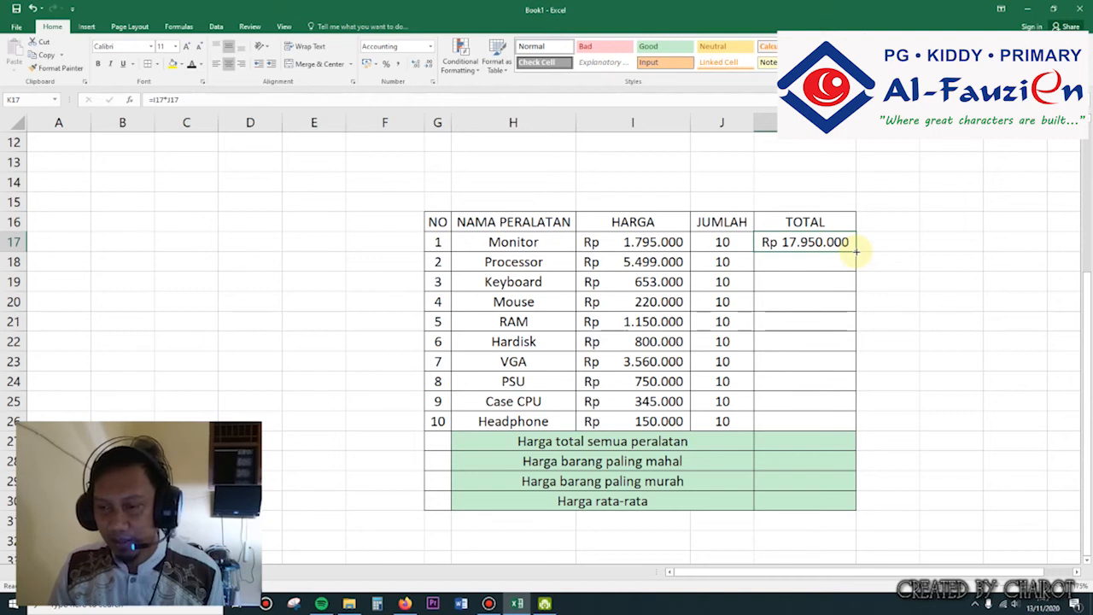
left_click_drag(855, 250, 855, 425)
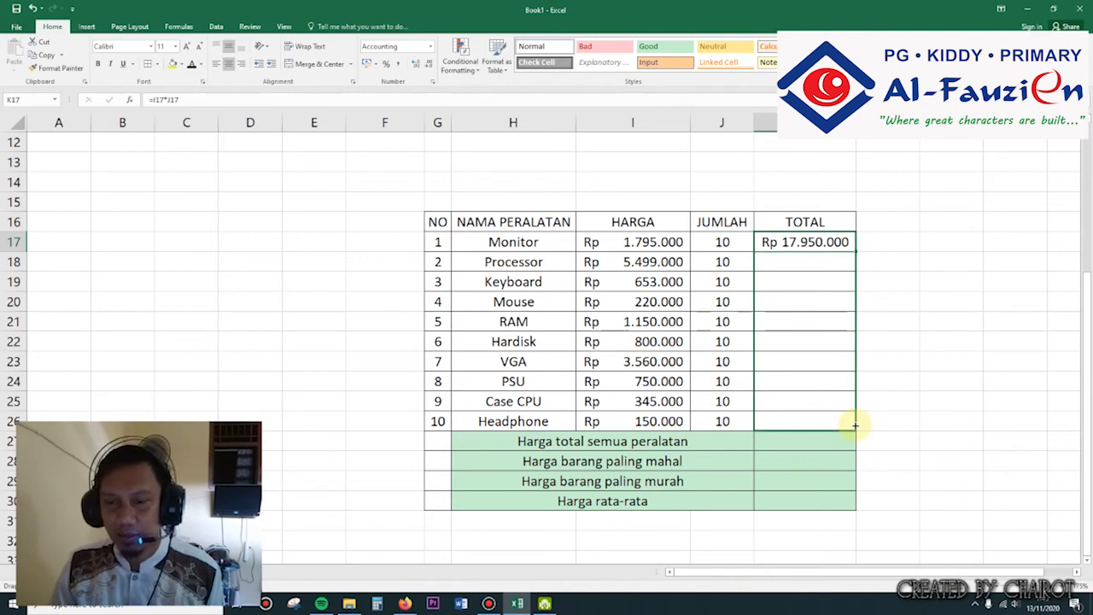
left_click_drag(855, 424, 857, 425)
left_click_drag(813, 263, 824, 420)
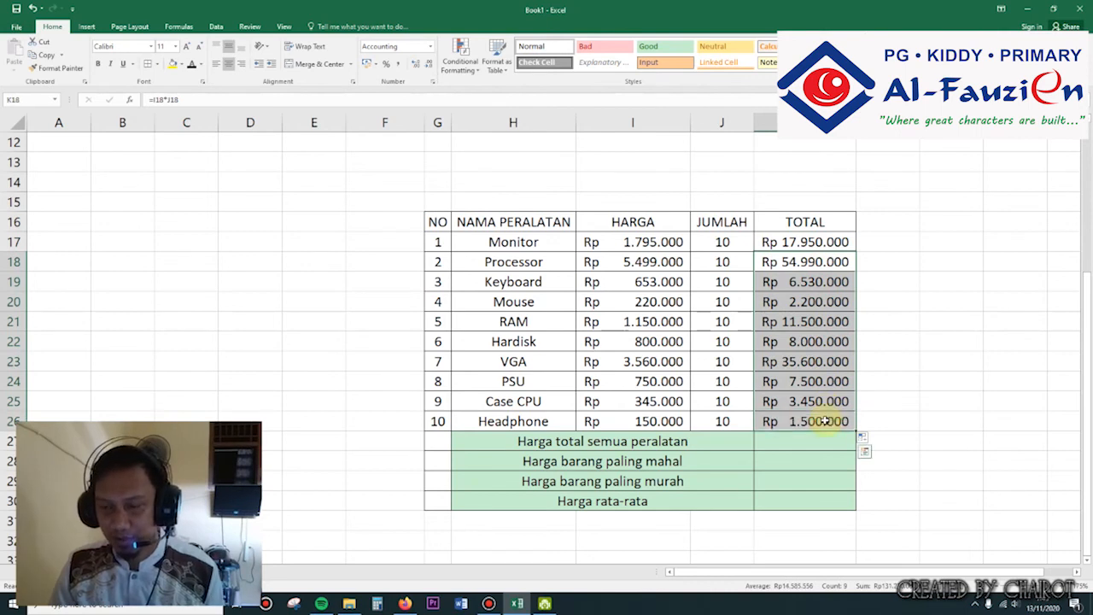
key("Delete")
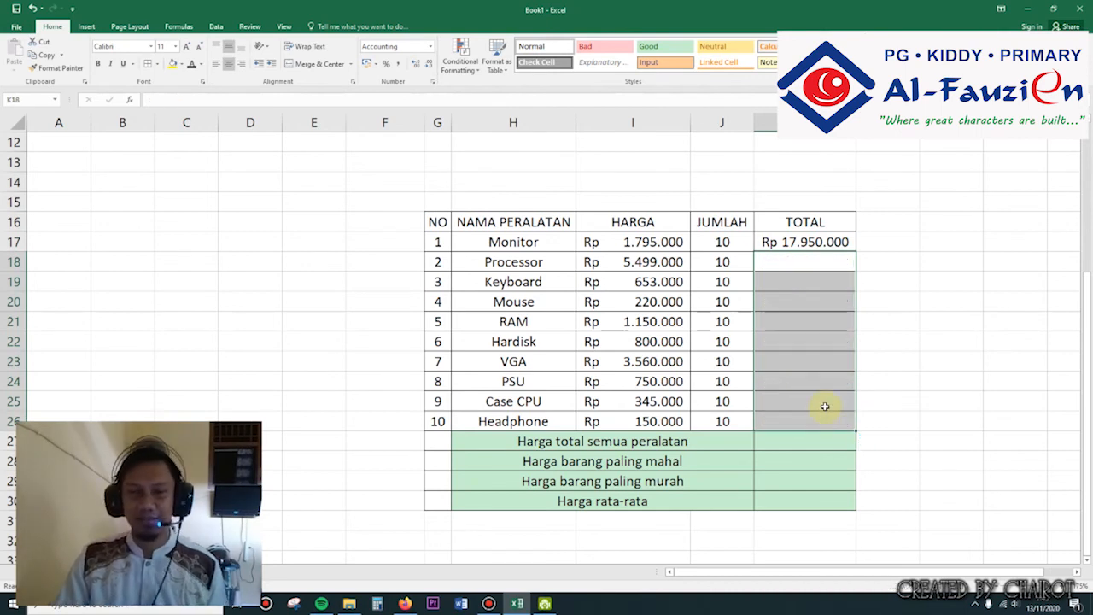
left_click(841, 277)
left_click(835, 305)
left_click(827, 327)
left_click(823, 341)
left_click(820, 362)
left_click(818, 382)
left_click(820, 402)
left_click(820, 421)
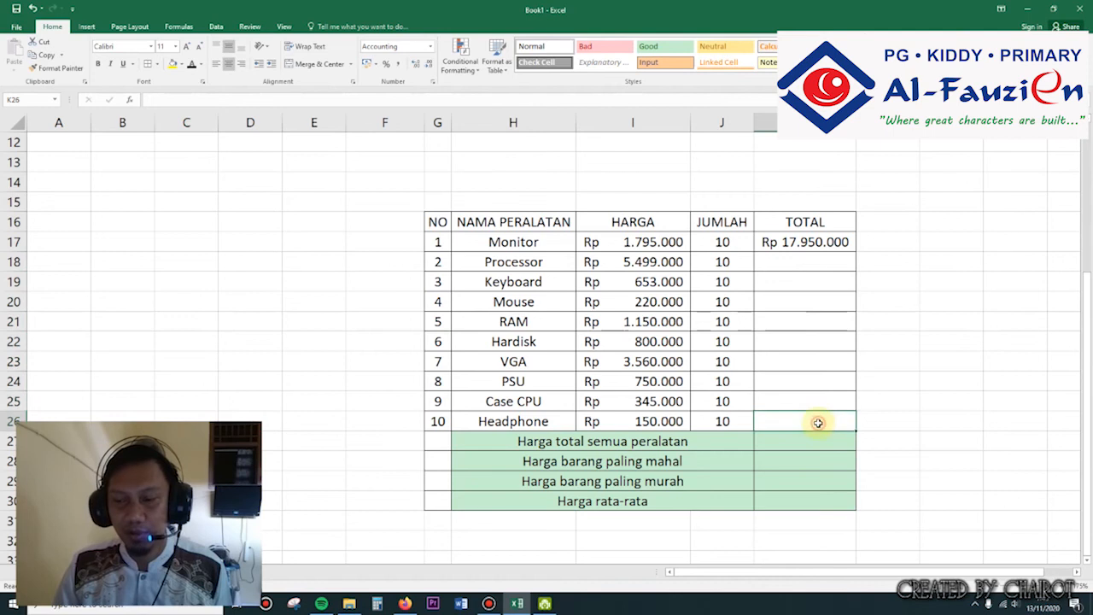
left_click(846, 242)
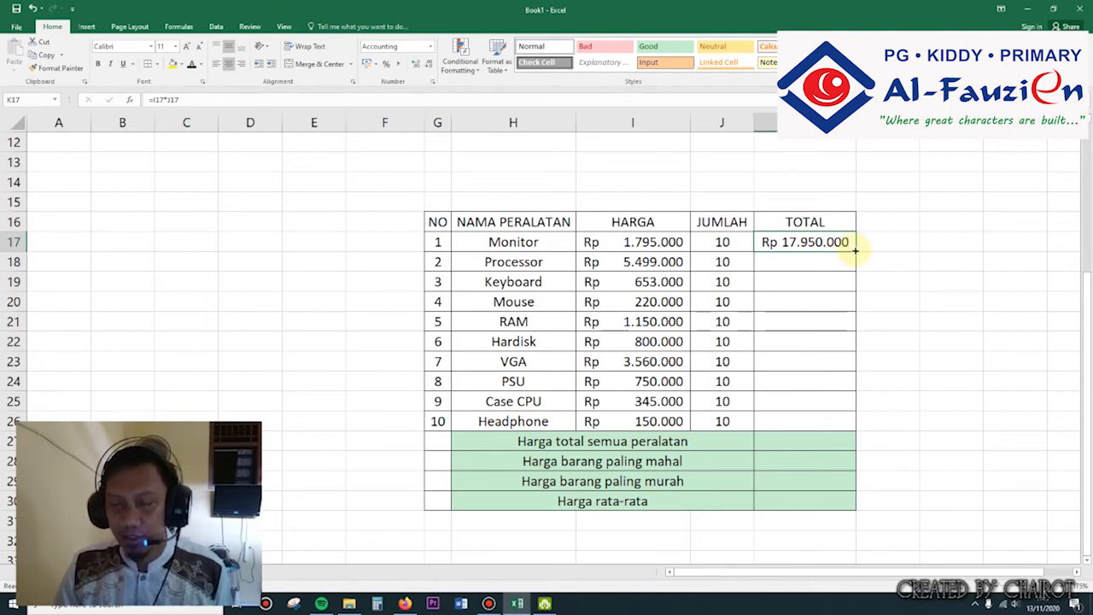
left_click(871, 440)
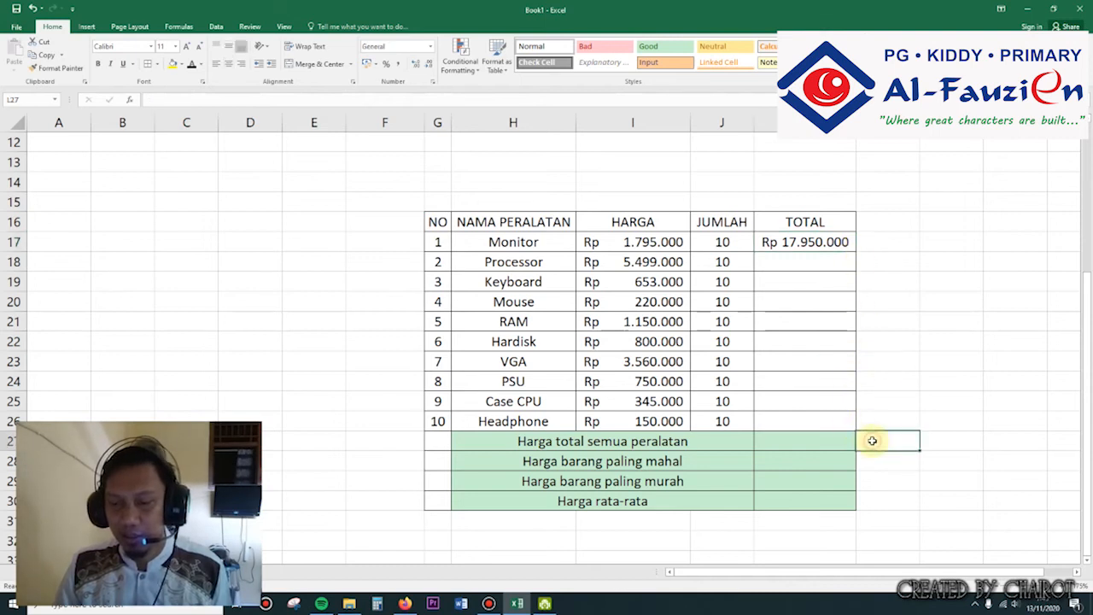
Enter the note "pakai rumus sum" in L27 beside the overall total row
left_click(826, 444)
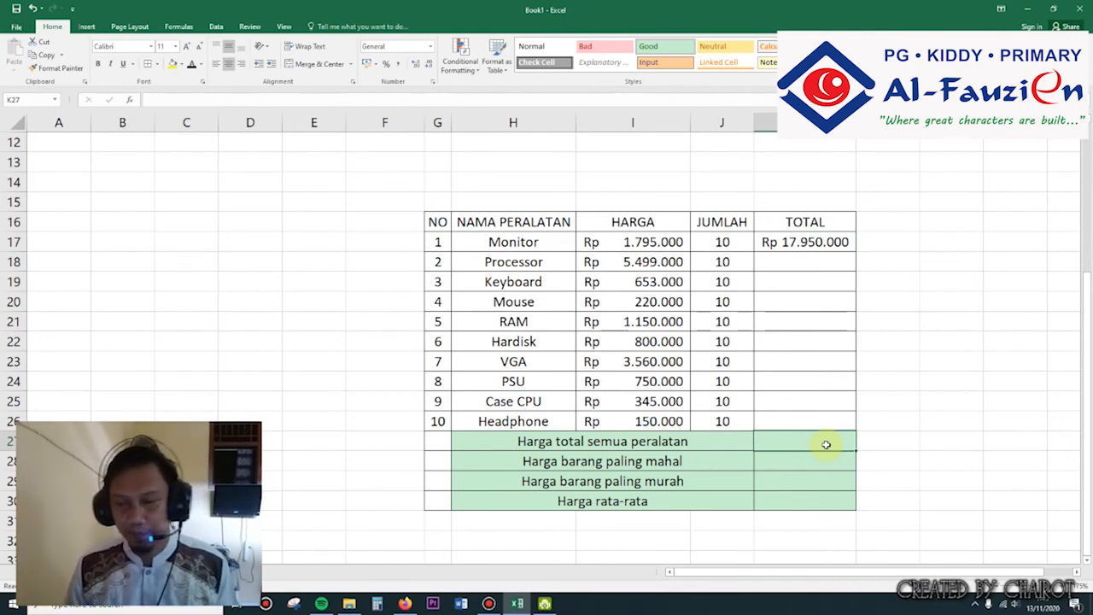
key("Right")
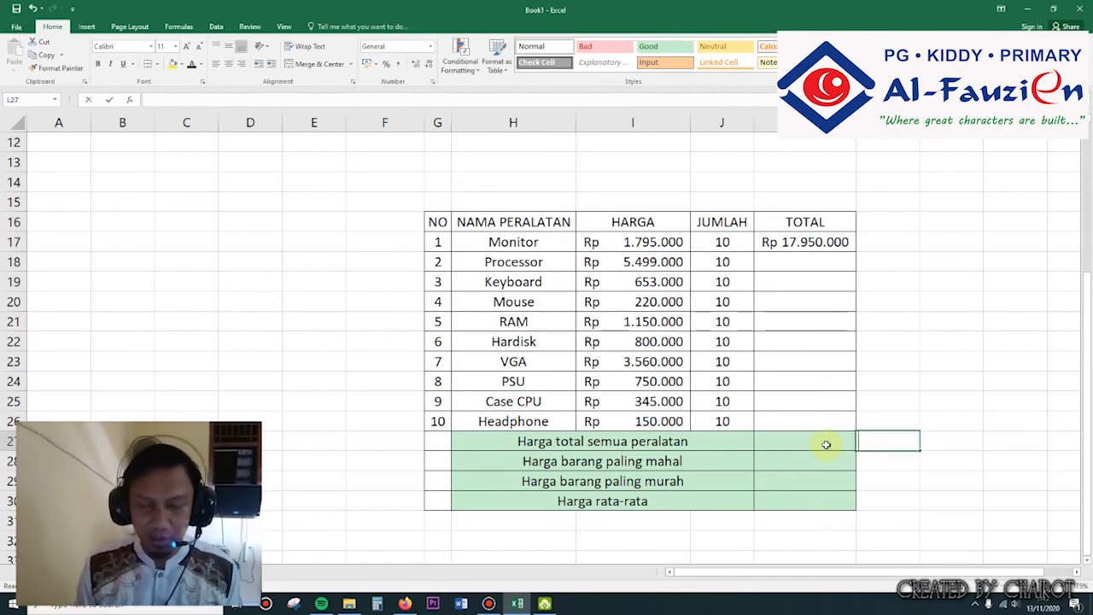
type("pakau")
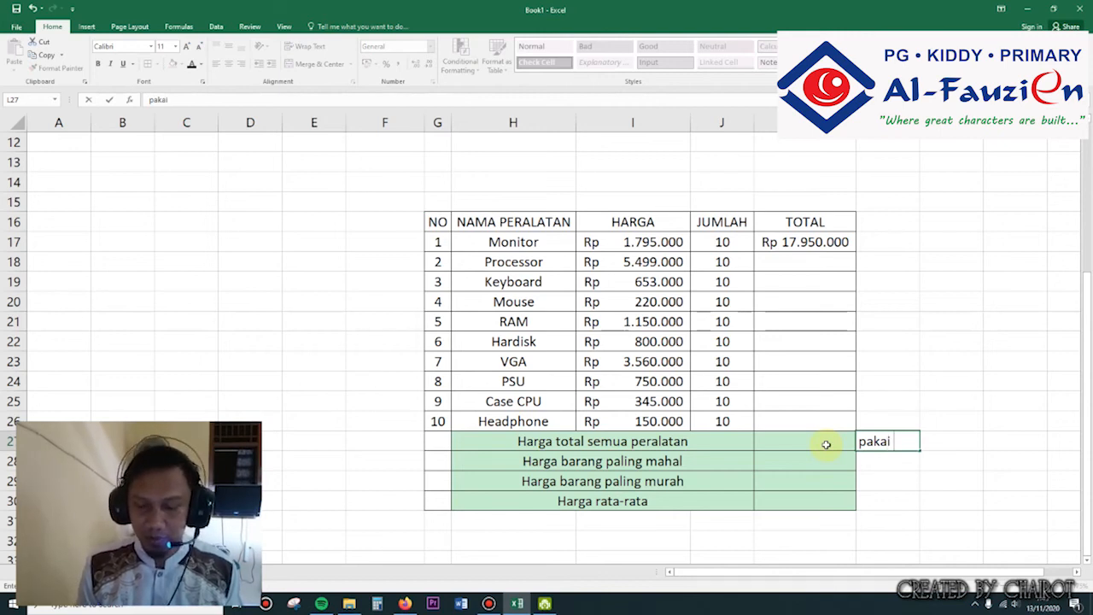
key("BackSpace")
key("BackSpace")
key("BackSpace")
key("BackSpace")
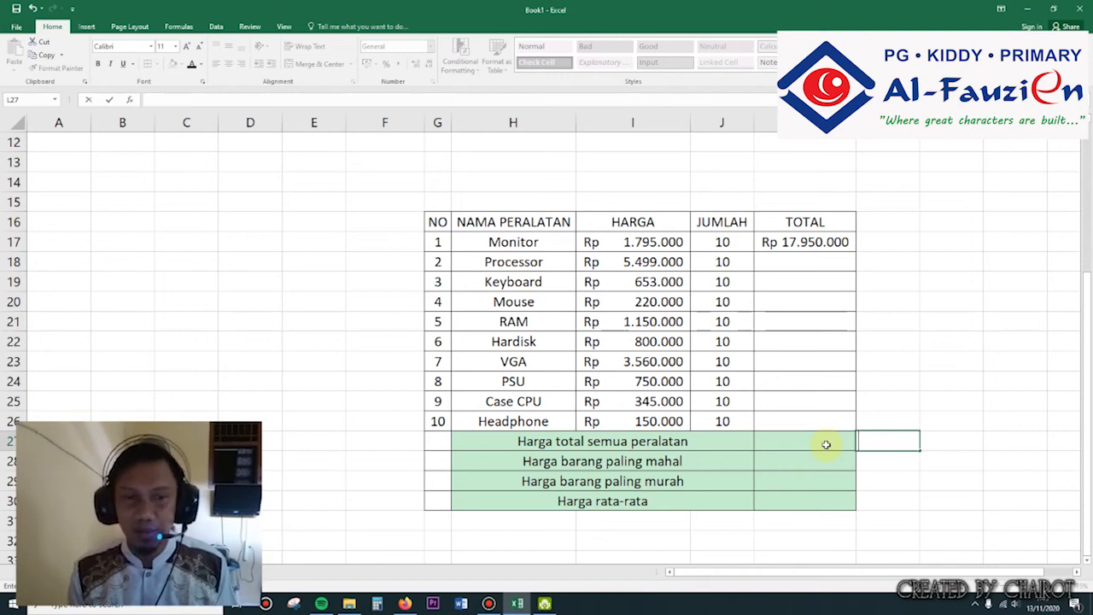
type("pa")
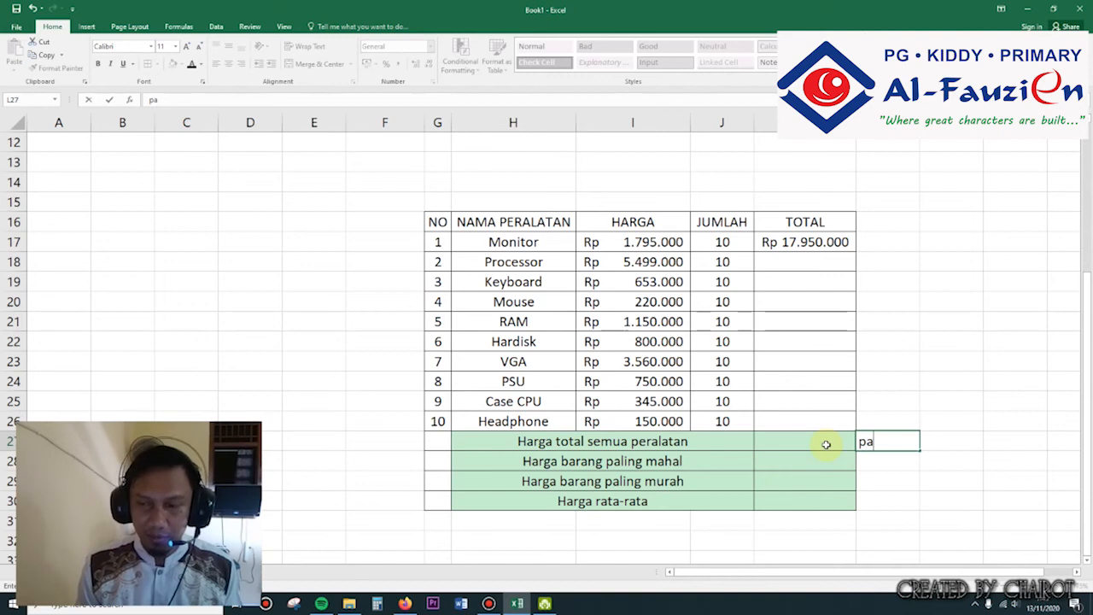
type("kai rum")
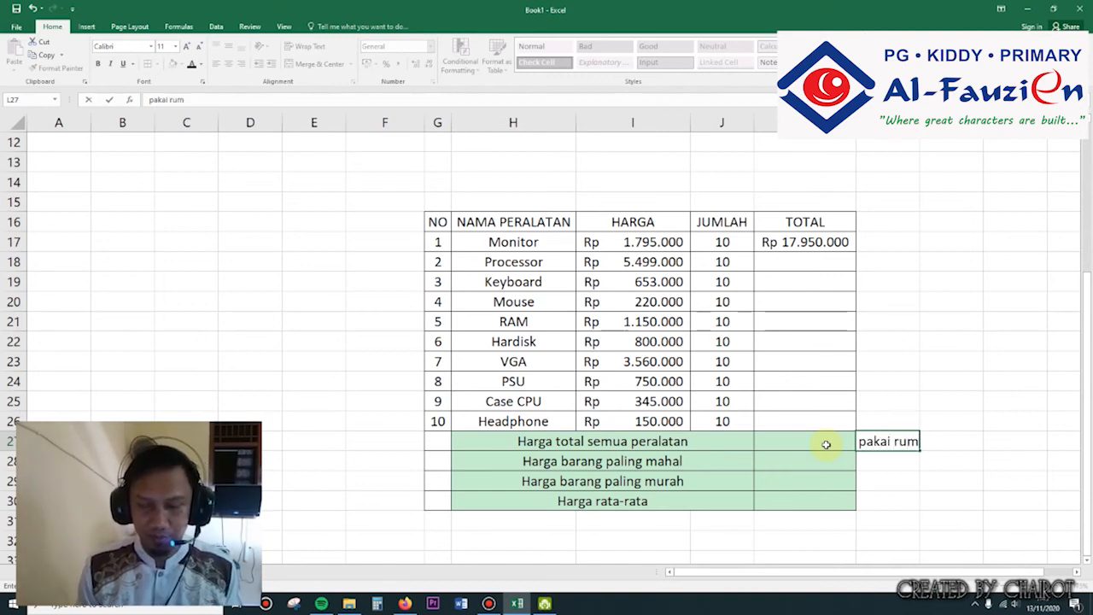
type("us sum")
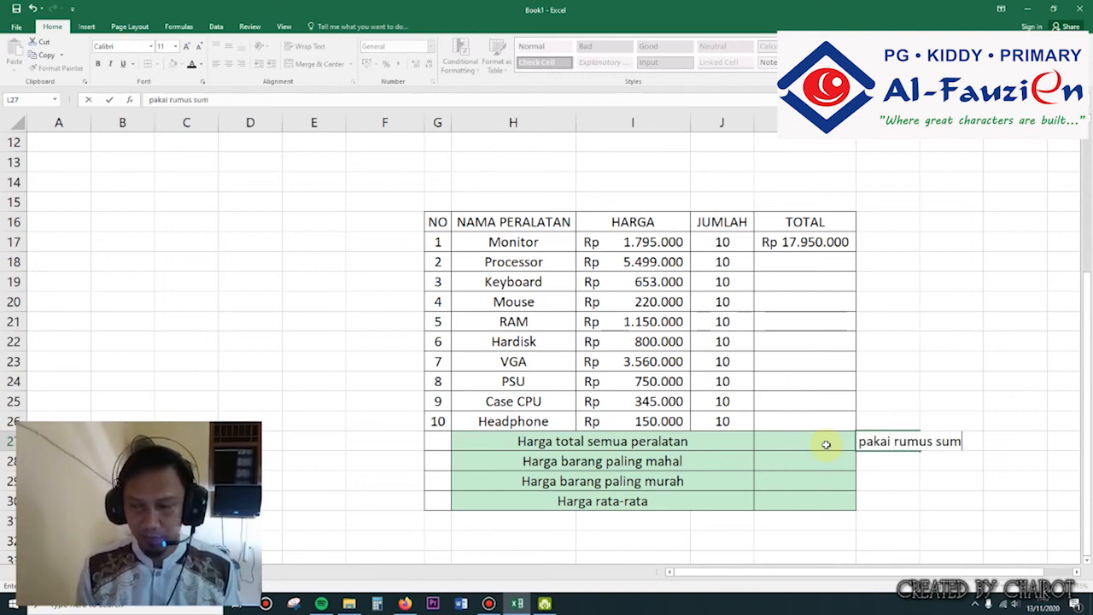
key("Return")
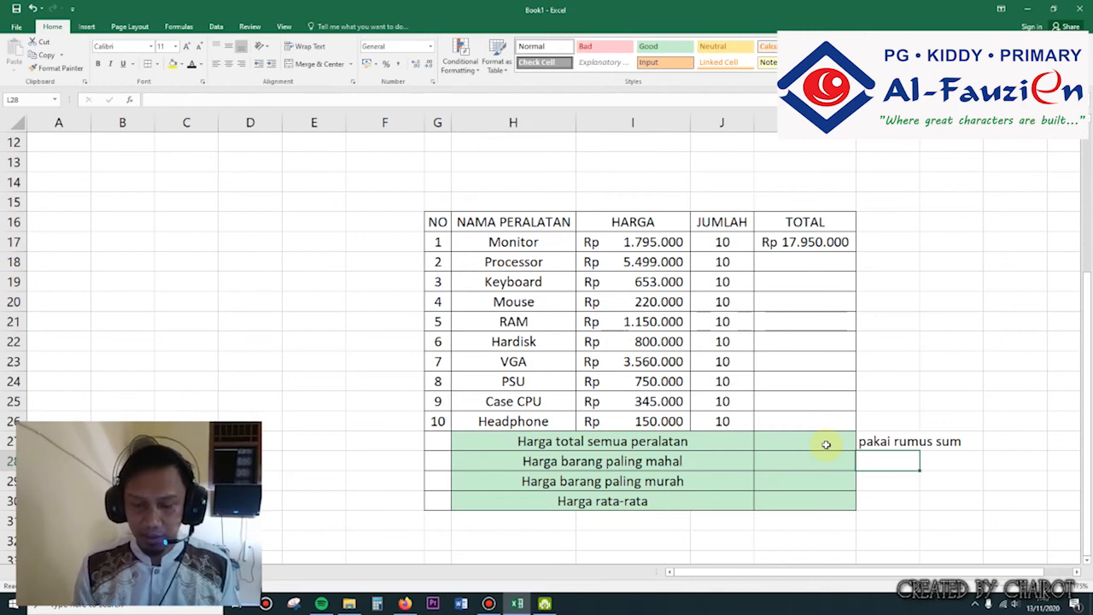
Enter the notes "pakai rumus max" in L28 and "pakai rumus min" in L29
type("pakai rumus max")
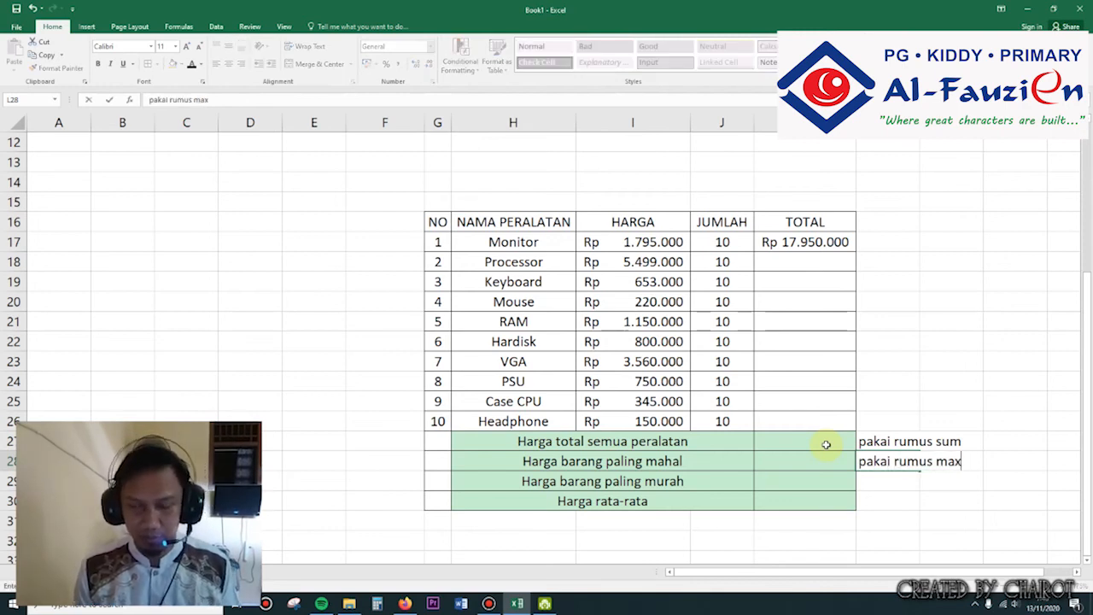
key("Return")
type("pakai")
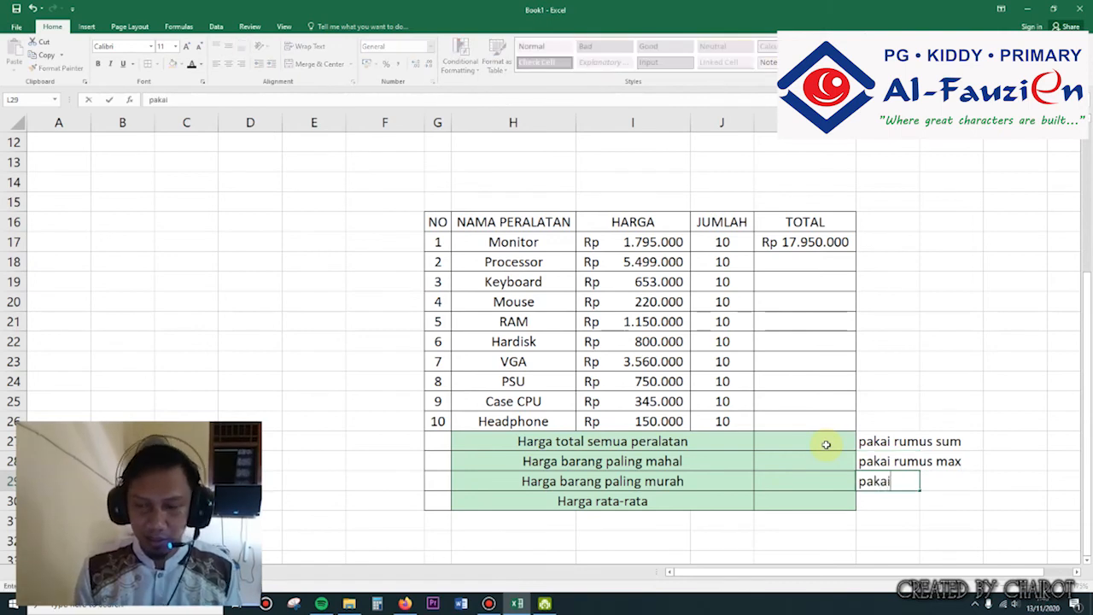
type(" rumus")
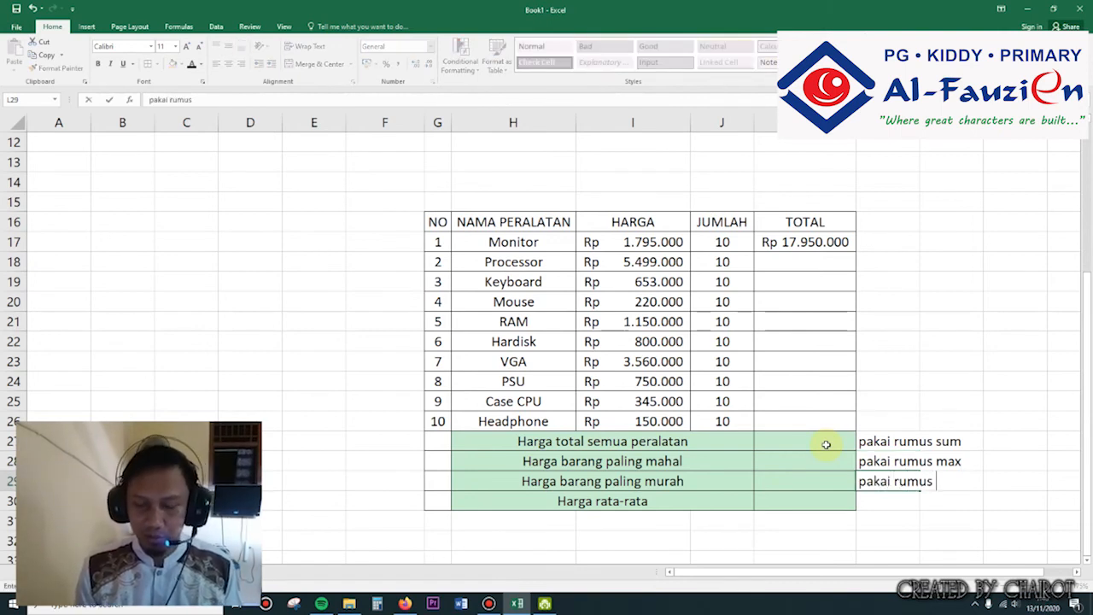
type(" min")
key("Return")
Enter the note "pakai rumus average" in L30 beside the average price row
type("pakai rumus avea")
key("BackSpace")
key("BackSpace")
type("erage")
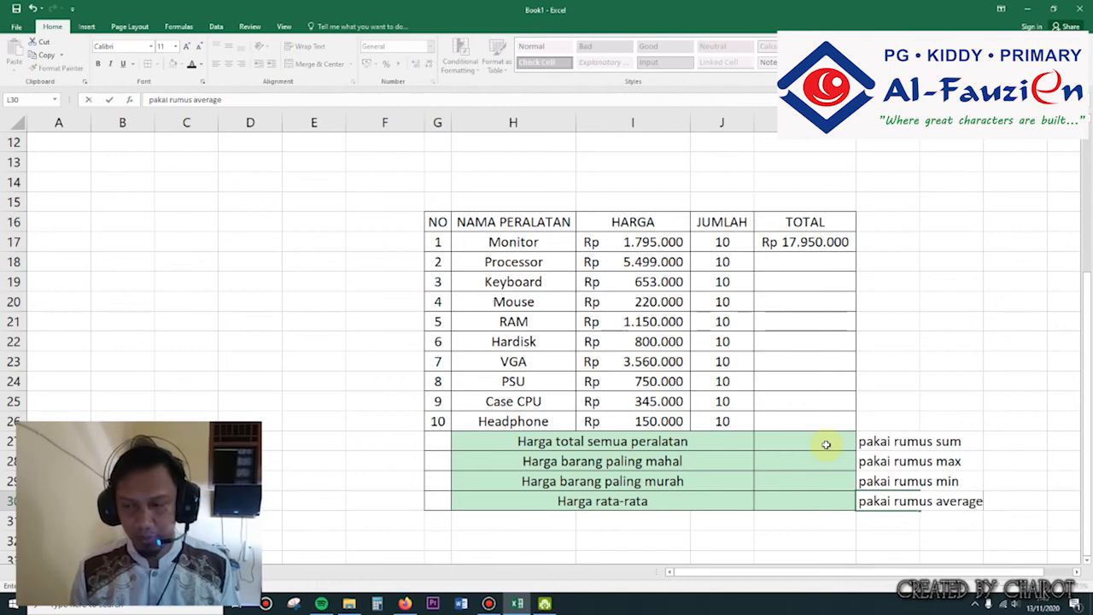
left_click_drag(907, 443, 965, 501)
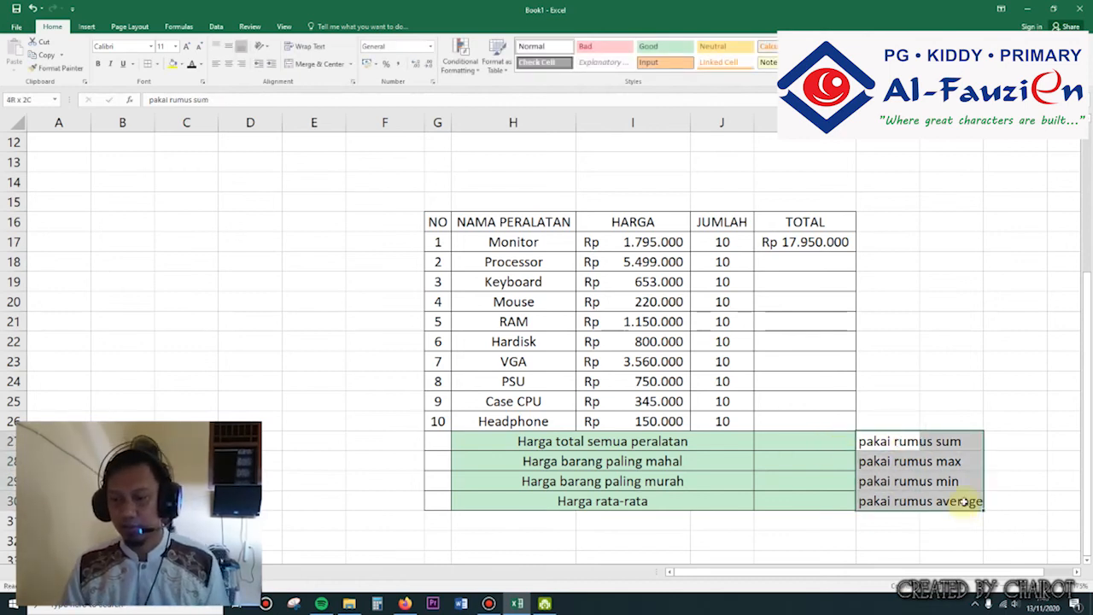
left_click(939, 403)
left_click_drag(811, 243, 814, 419)
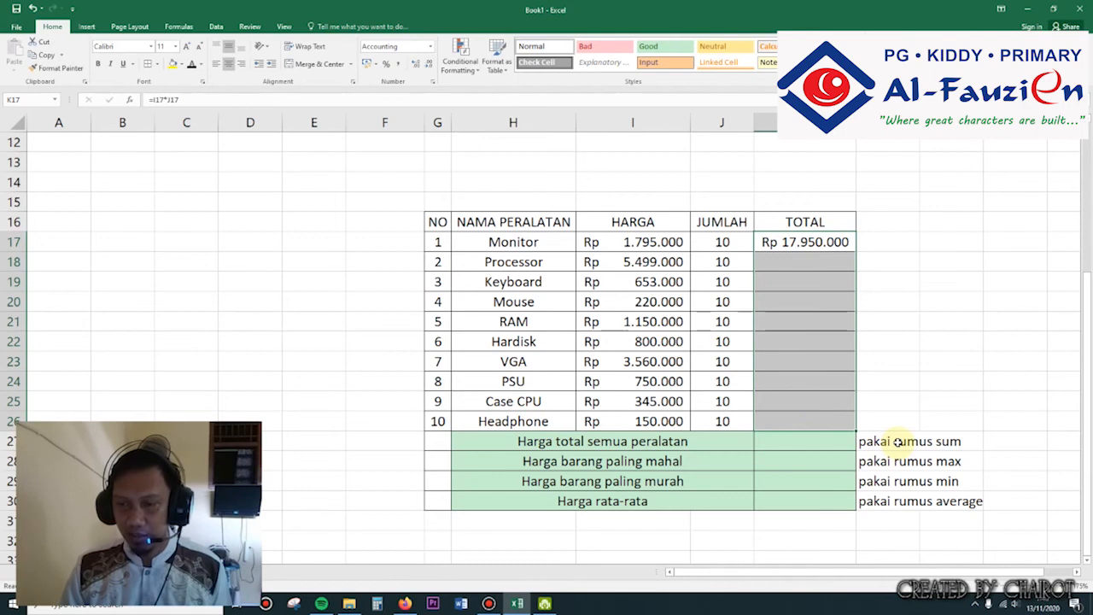
left_click(810, 402)
left_click(806, 285)
left_click(805, 265)
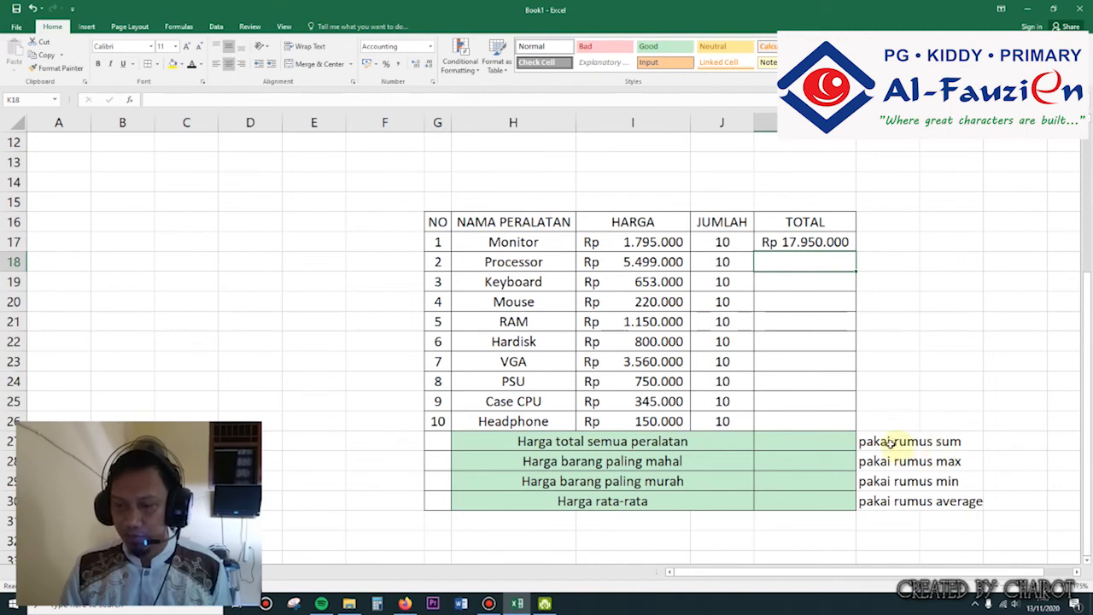
left_click_drag(817, 242, 816, 424)
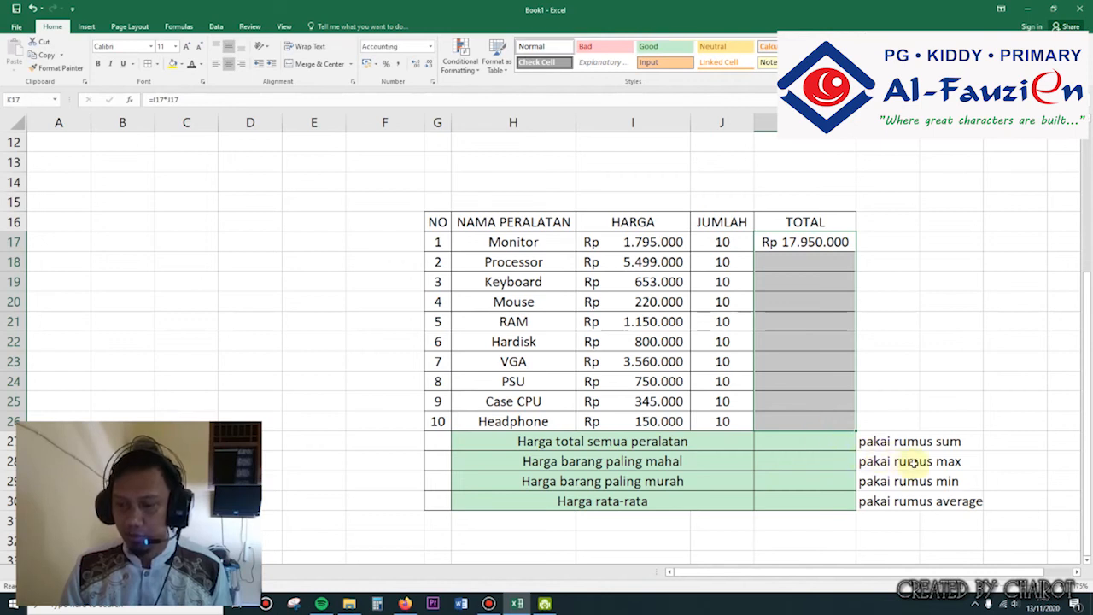
left_click(832, 369)
left_click_drag(835, 243, 829, 415)
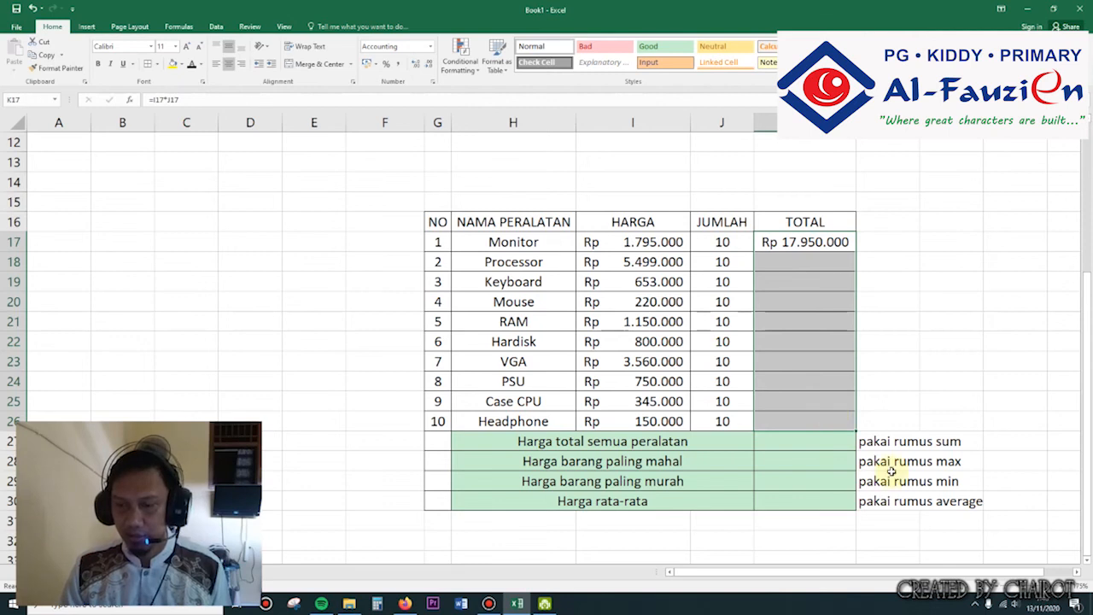
left_click(920, 482)
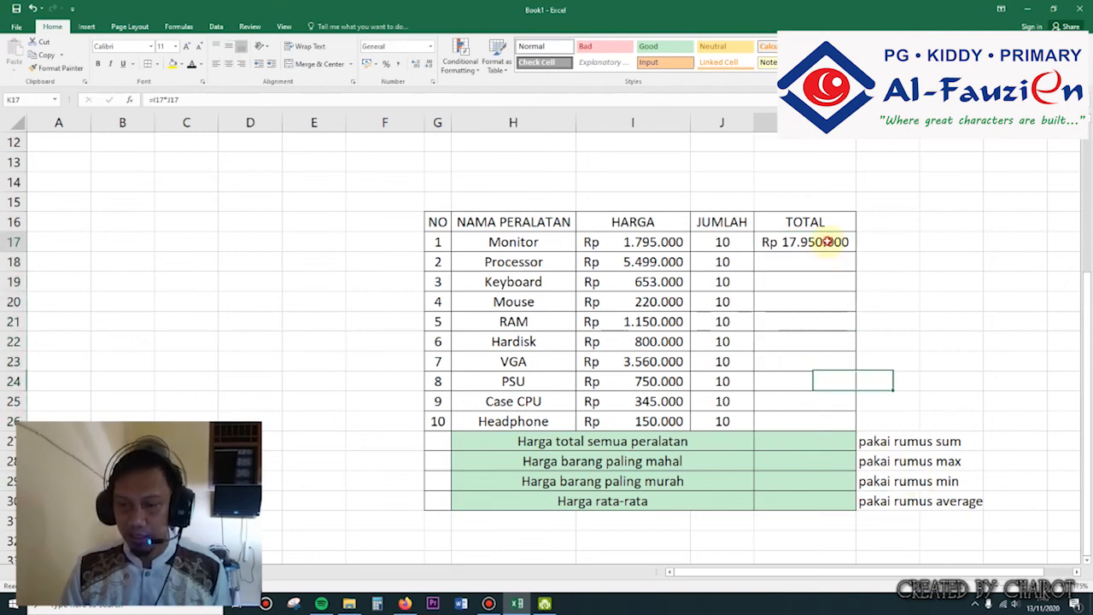
left_click_drag(832, 239, 799, 421)
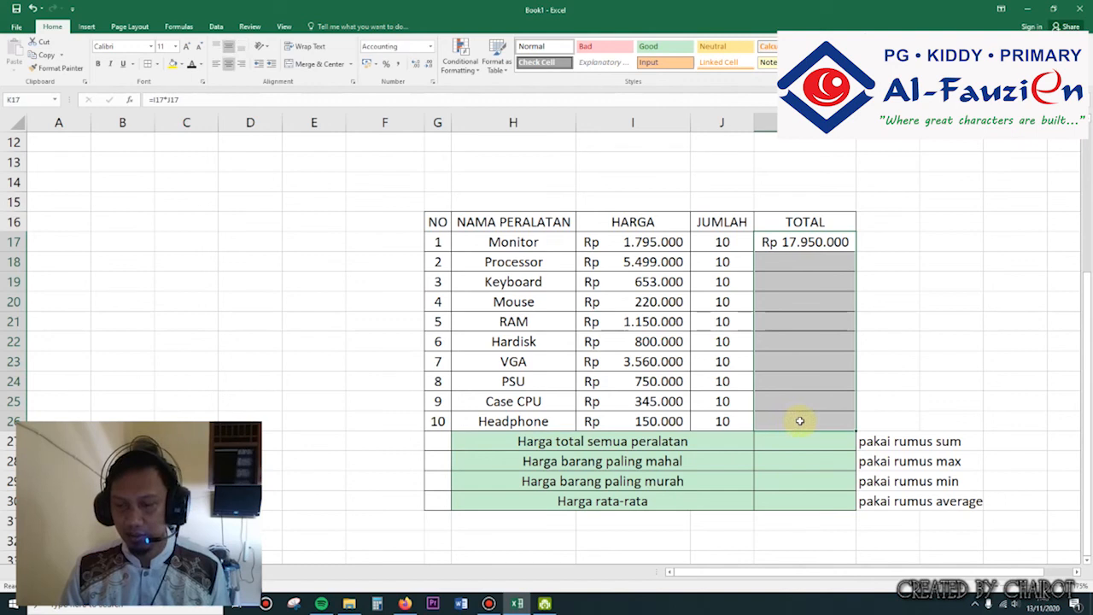
left_click(907, 373)
mouse_move(414, 203)
left_mouse_down()
mouse_move(447, 270)
mouse_move(708, 452)
mouse_move(822, 499)
mouse_move(947, 501)
mouse_move(815, 487)
mouse_move(700, 442)
mouse_move(700, 454)
mouse_move(500, 241)
mouse_move(396, 194)
left_mouse_up()
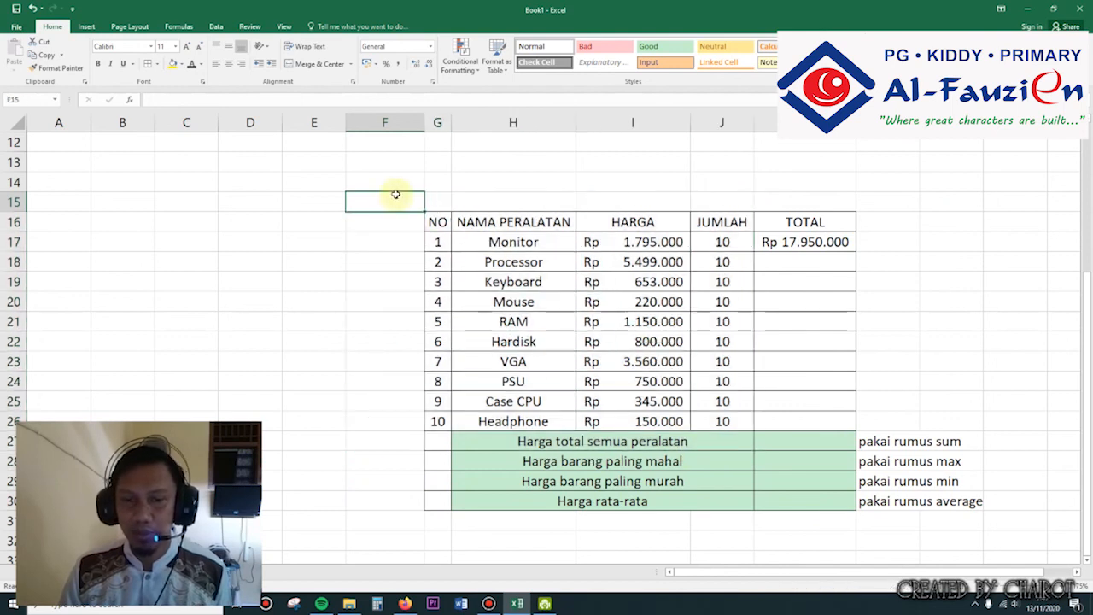
left_click(808, 261)
key("Down")
key("Down")
key("Down")
key("Down")
key("Down")
key("Down")
key("Down")
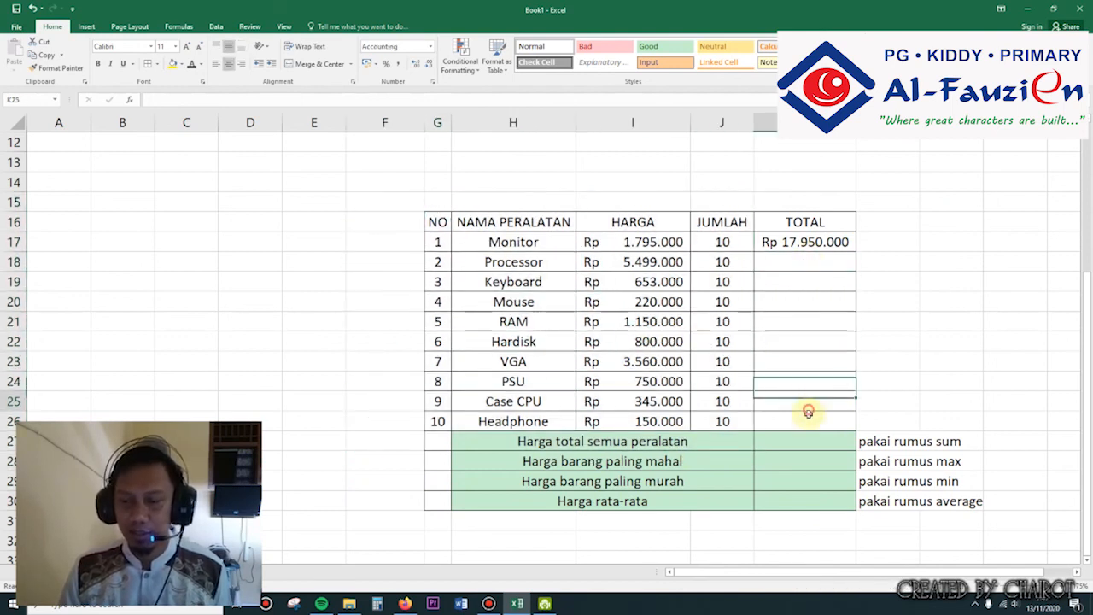
left_click(807, 263)
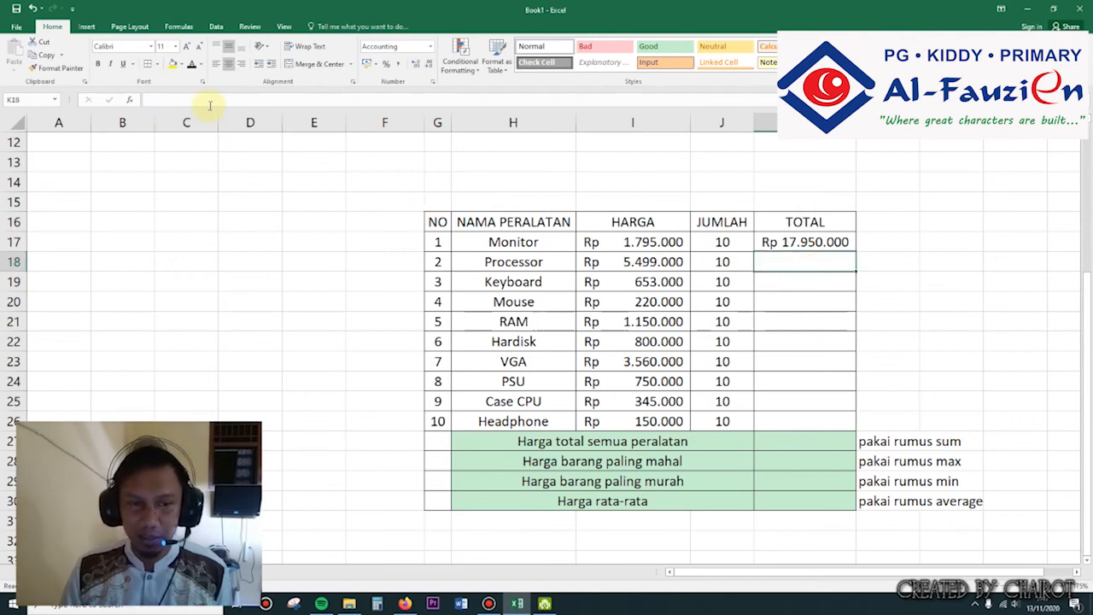
Review the Monitor total formula in K17 and the summary result cells K27 to K30
left_click(801, 245)
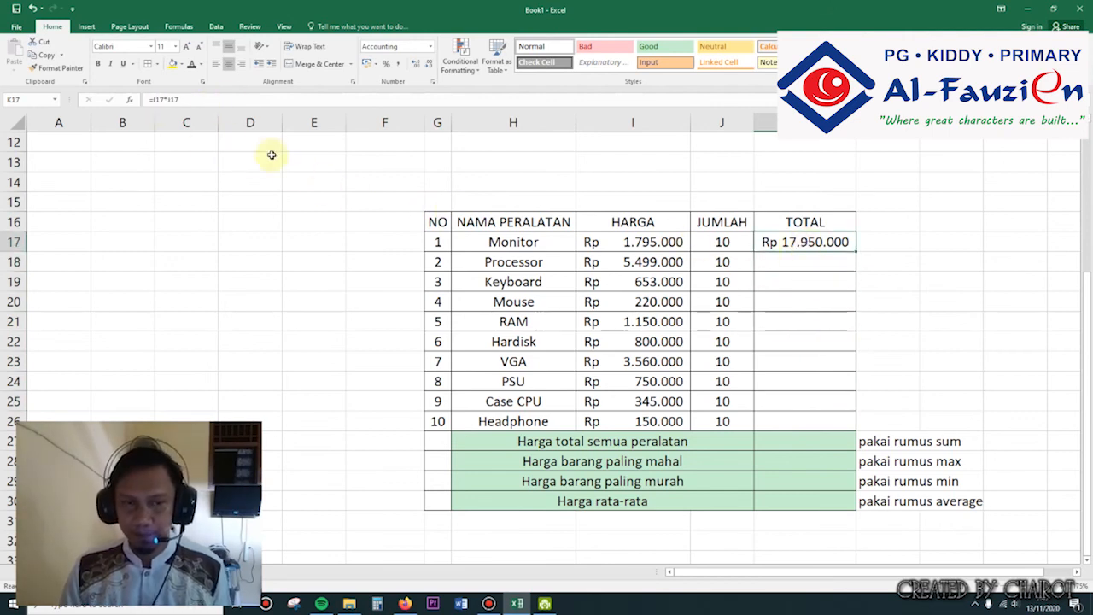
left_click(817, 441)
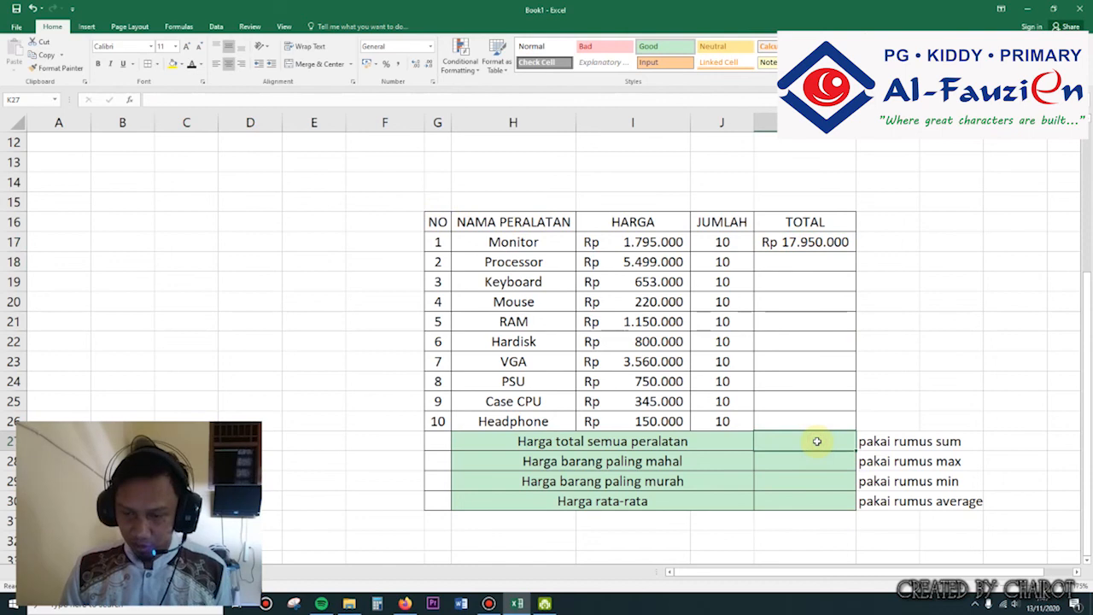
left_click(817, 463)
left_click(816, 481)
left_click(816, 502)
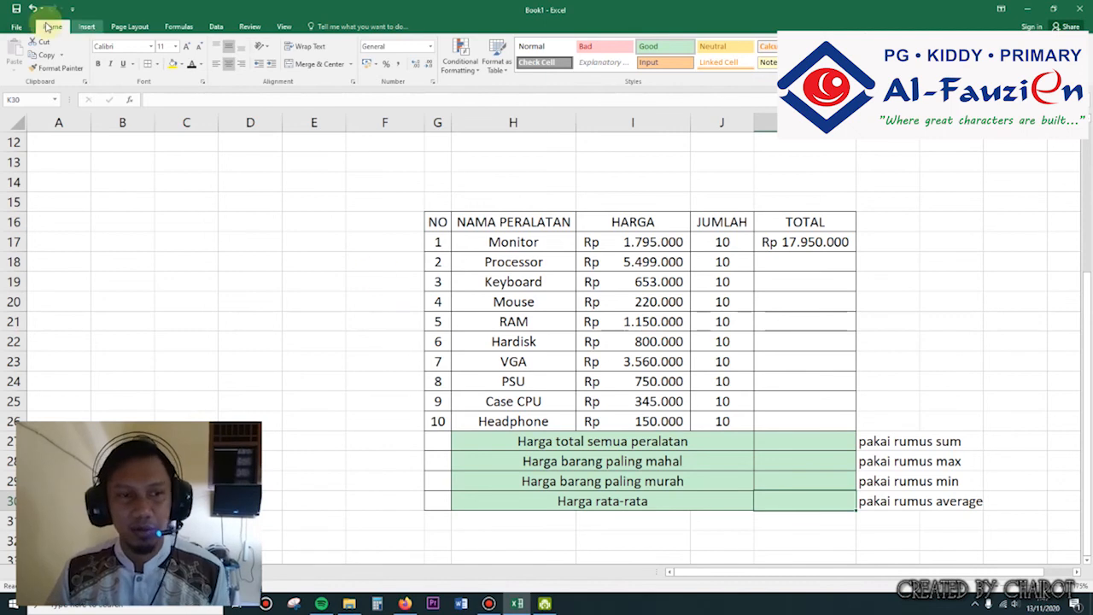
Save the workbook in the Documents folder as an .xlsx file named "tugas excel" followed by the student's first name
left_click(16, 26)
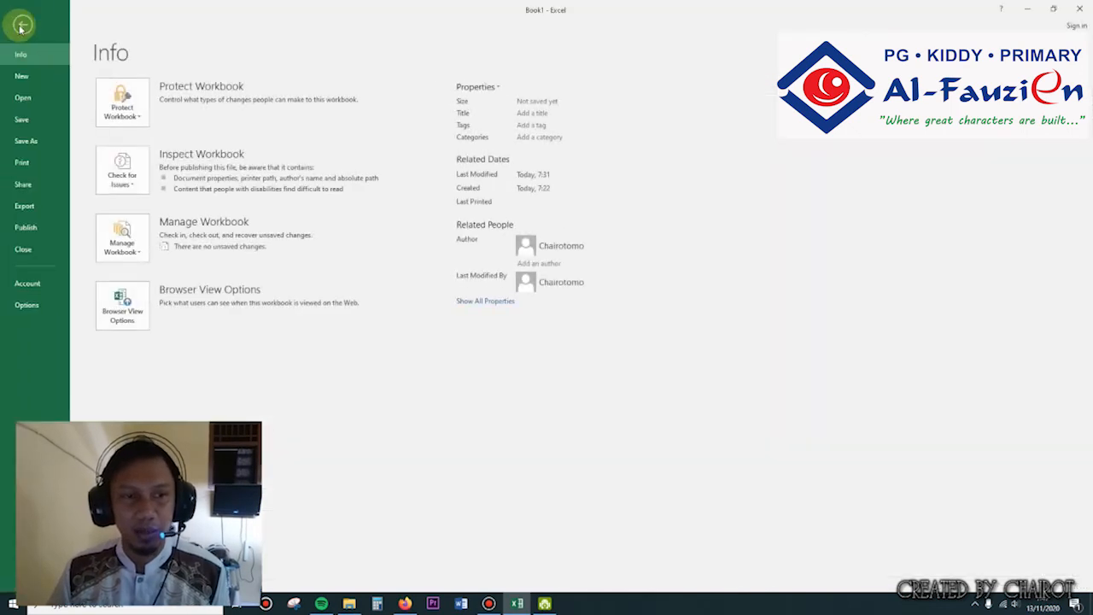
left_click(34, 145)
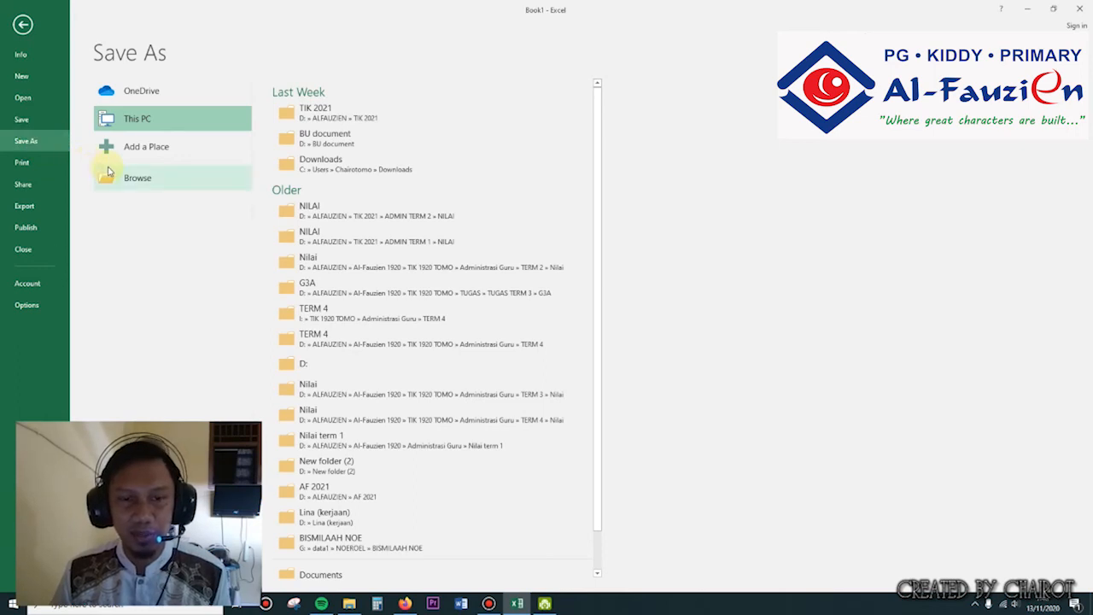
left_click(136, 179)
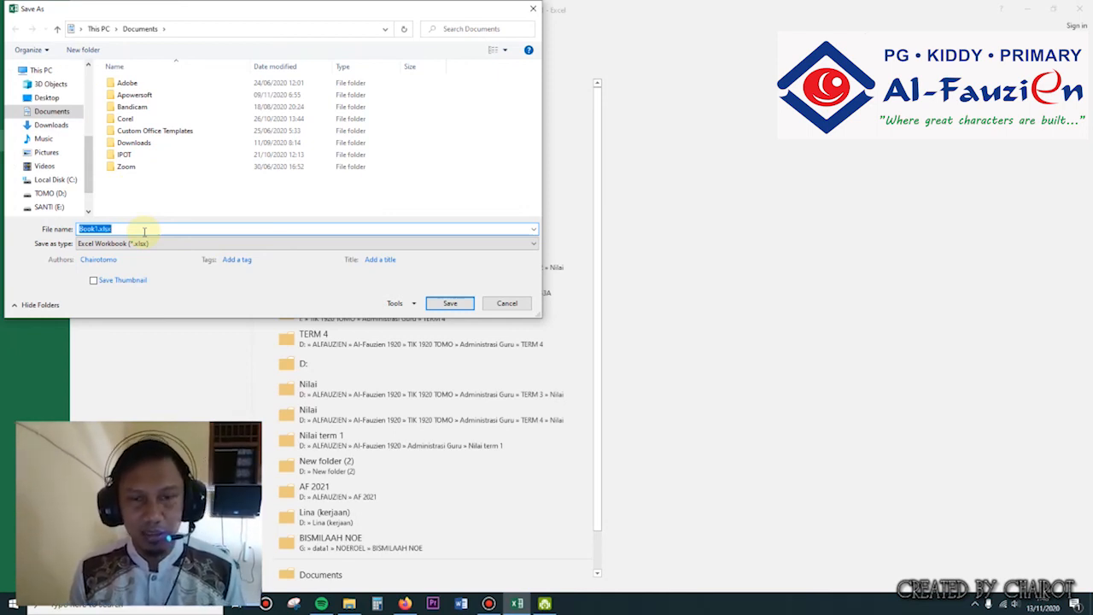
type("t")
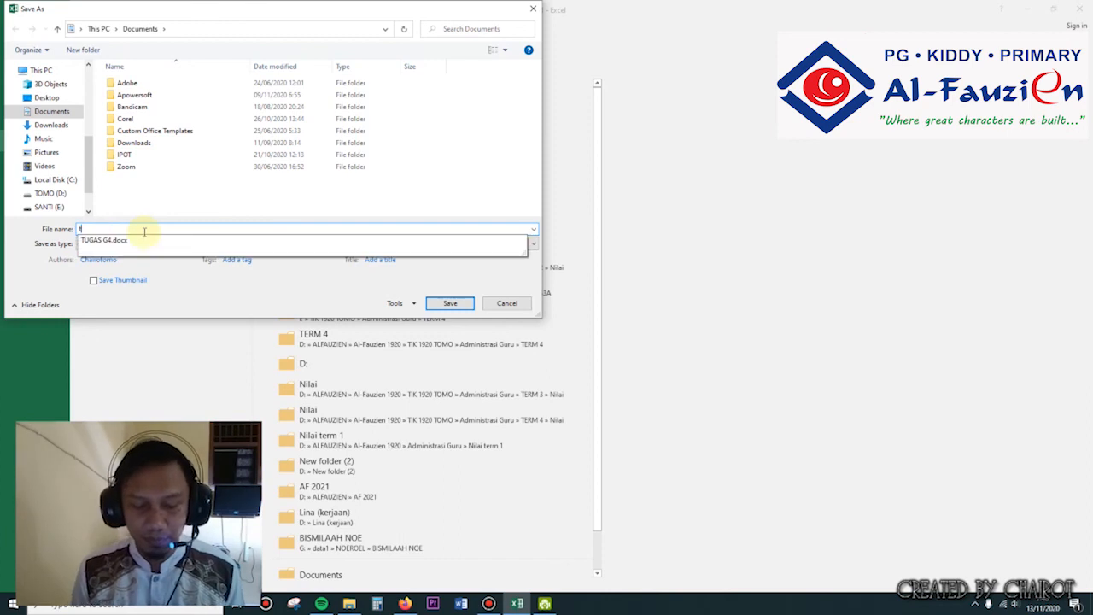
type("ugas excel")
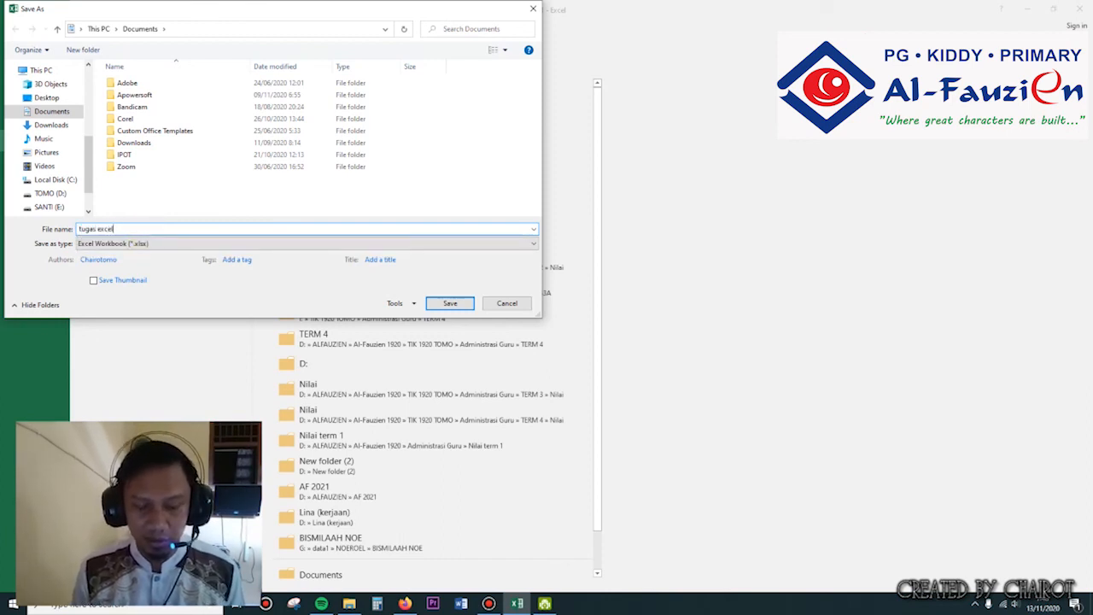
type(" freya")
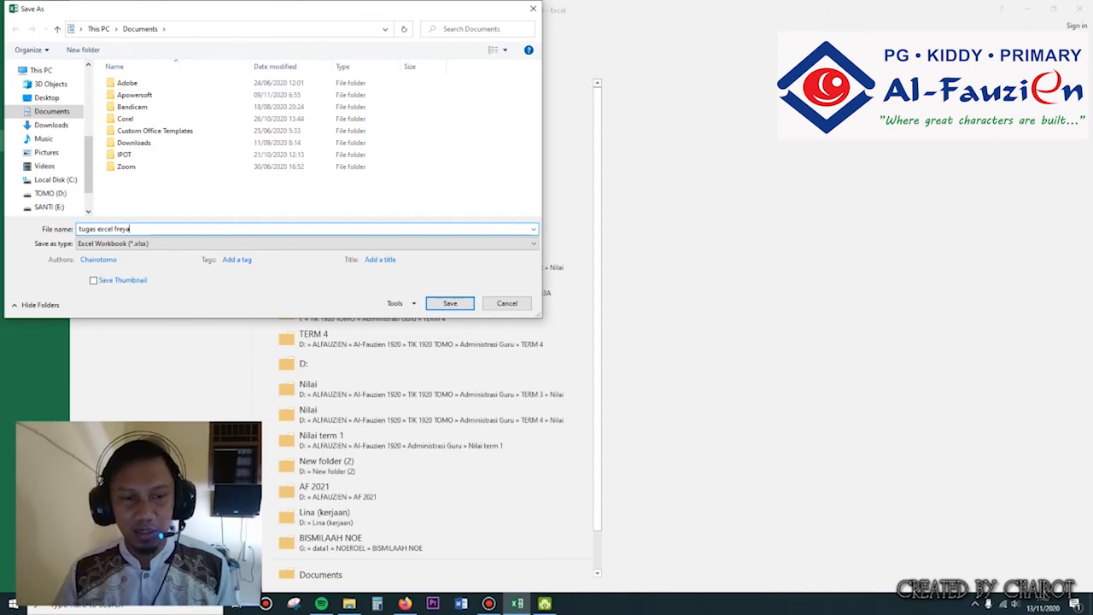
left_click(452, 305)
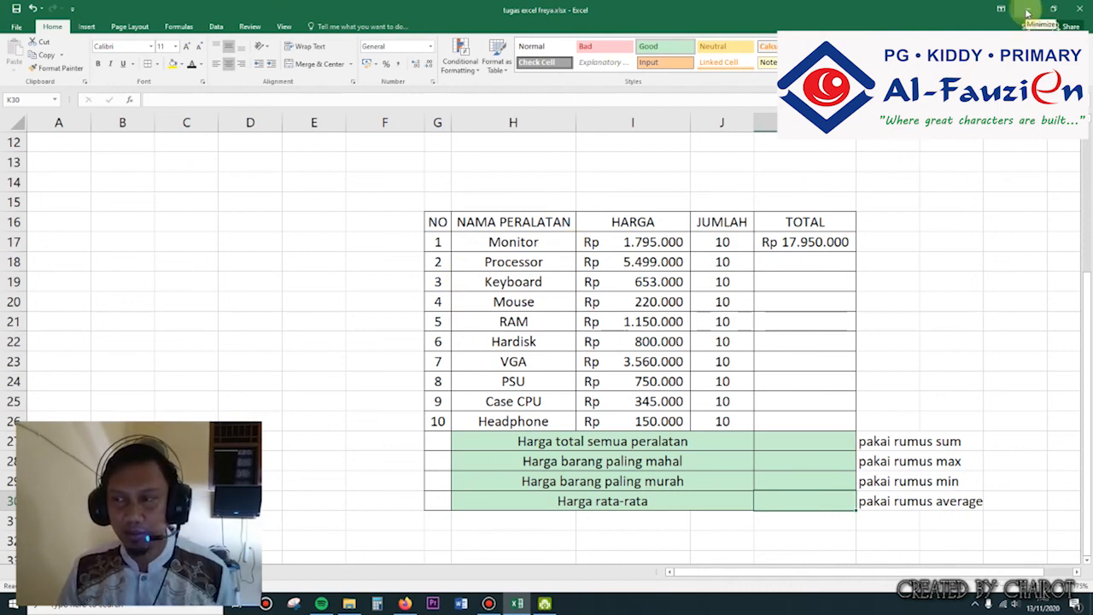
Switch to File Explorer and open the saved "tugas excel" workbook from the Documents folder
left_click(353, 605)
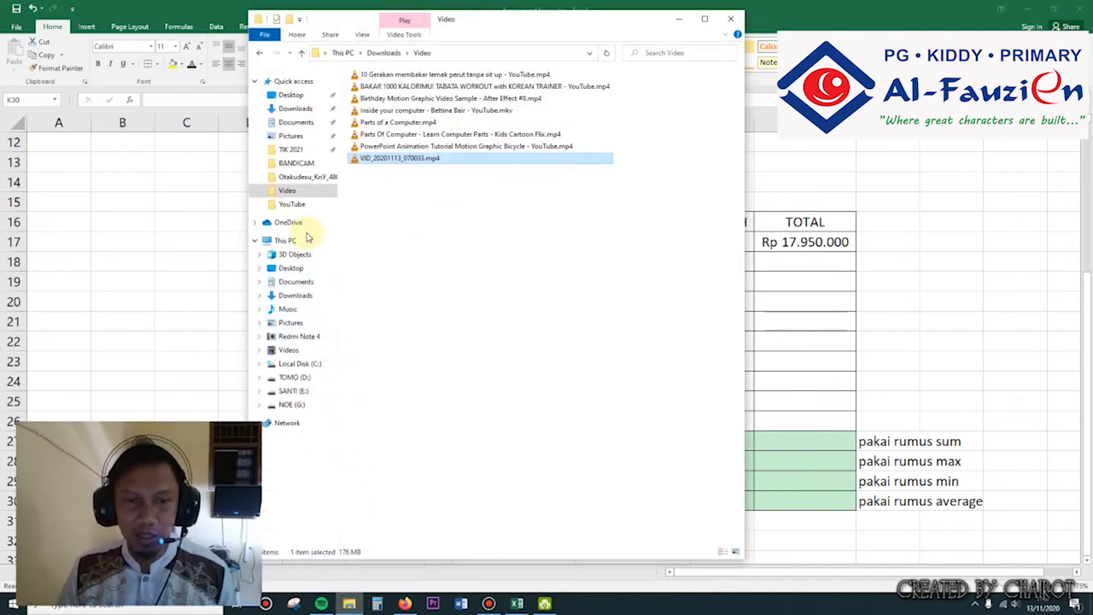
left_click(303, 123)
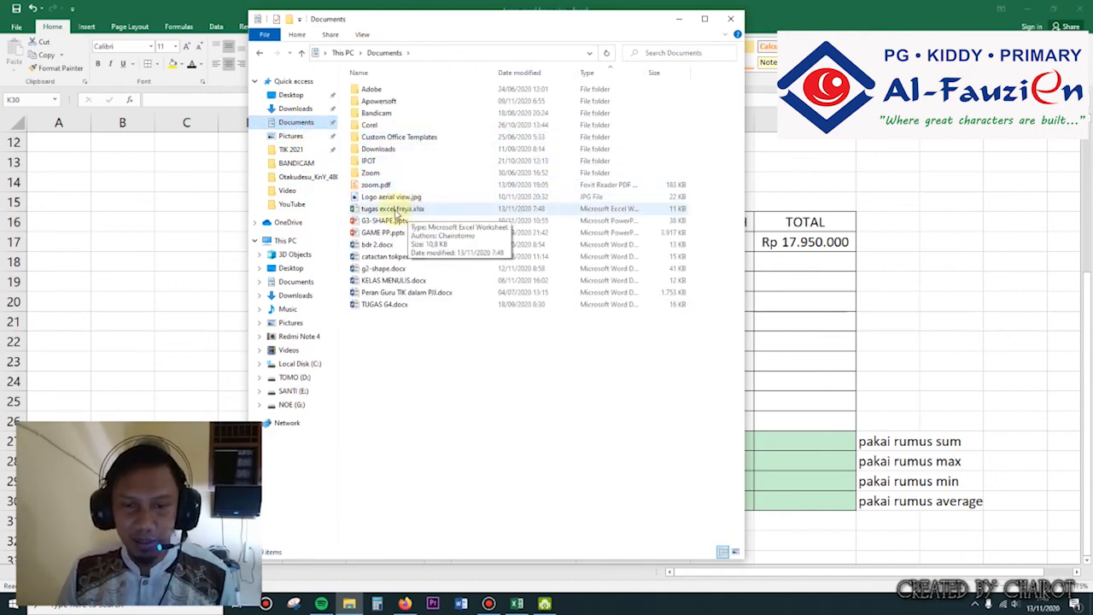
double_click(397, 213)
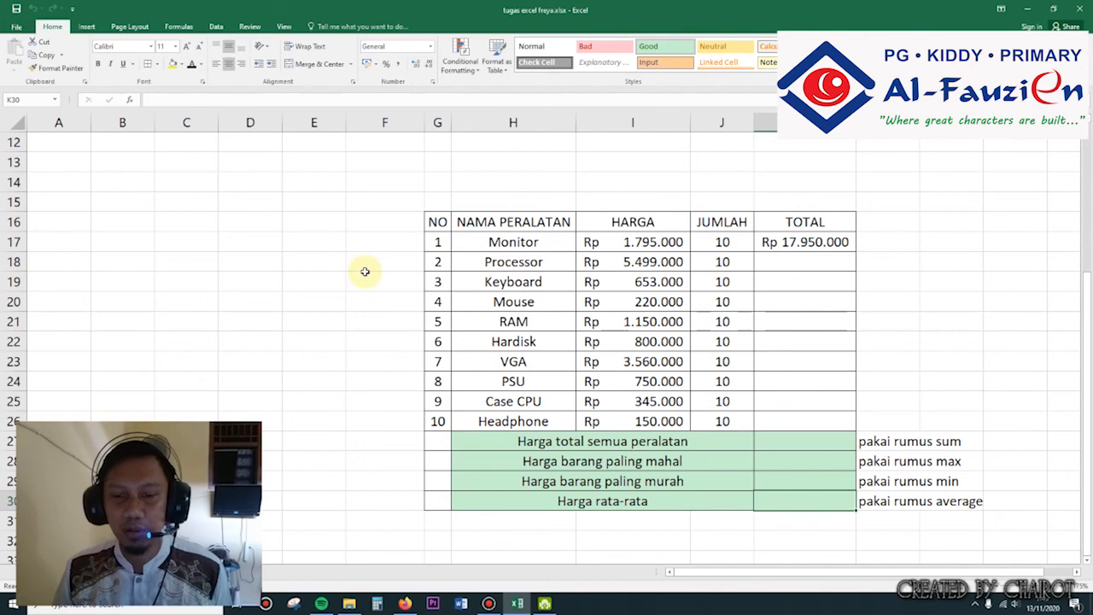
left_click(489, 603)
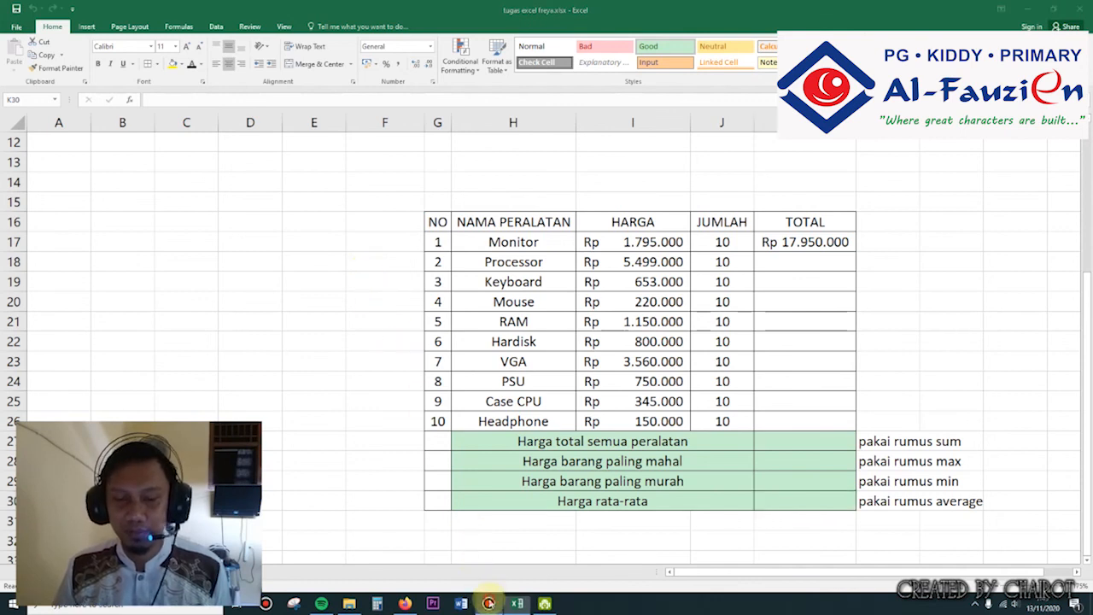